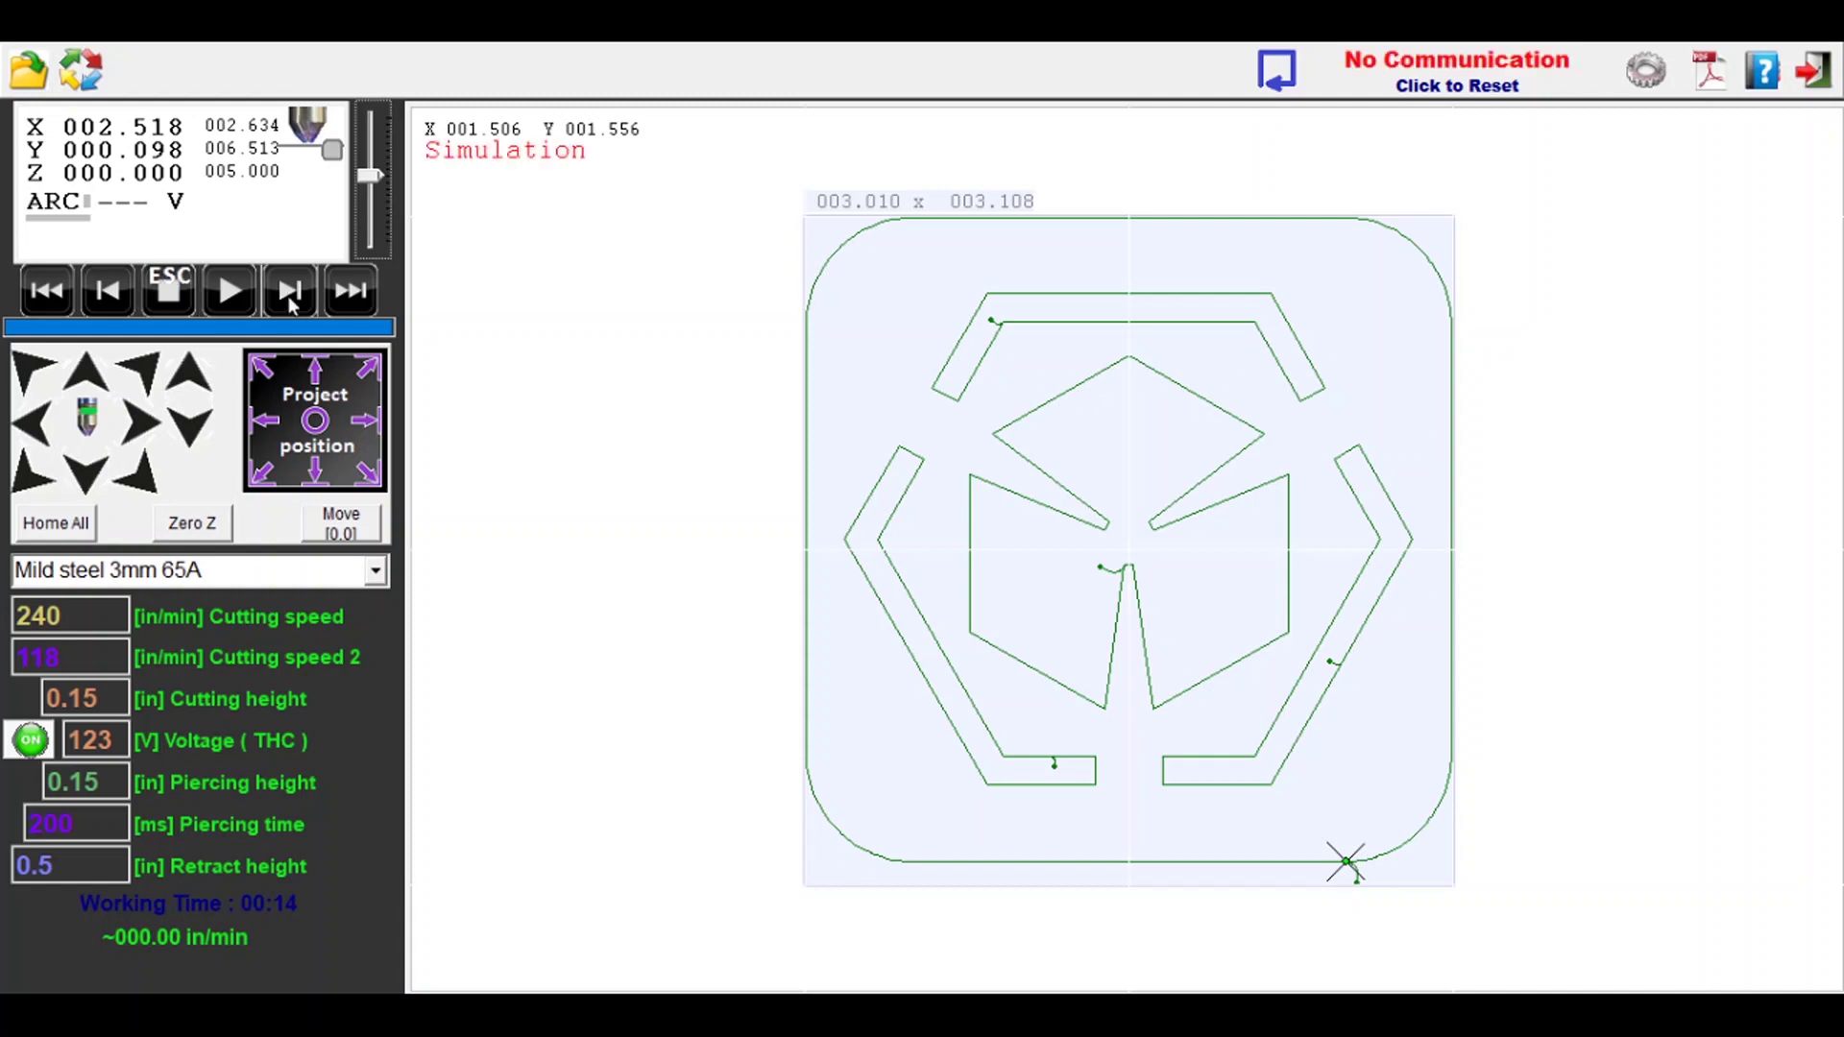
- Rewind the cube-emblem plate simulation to its start so no contour remains traced
click(46, 290)
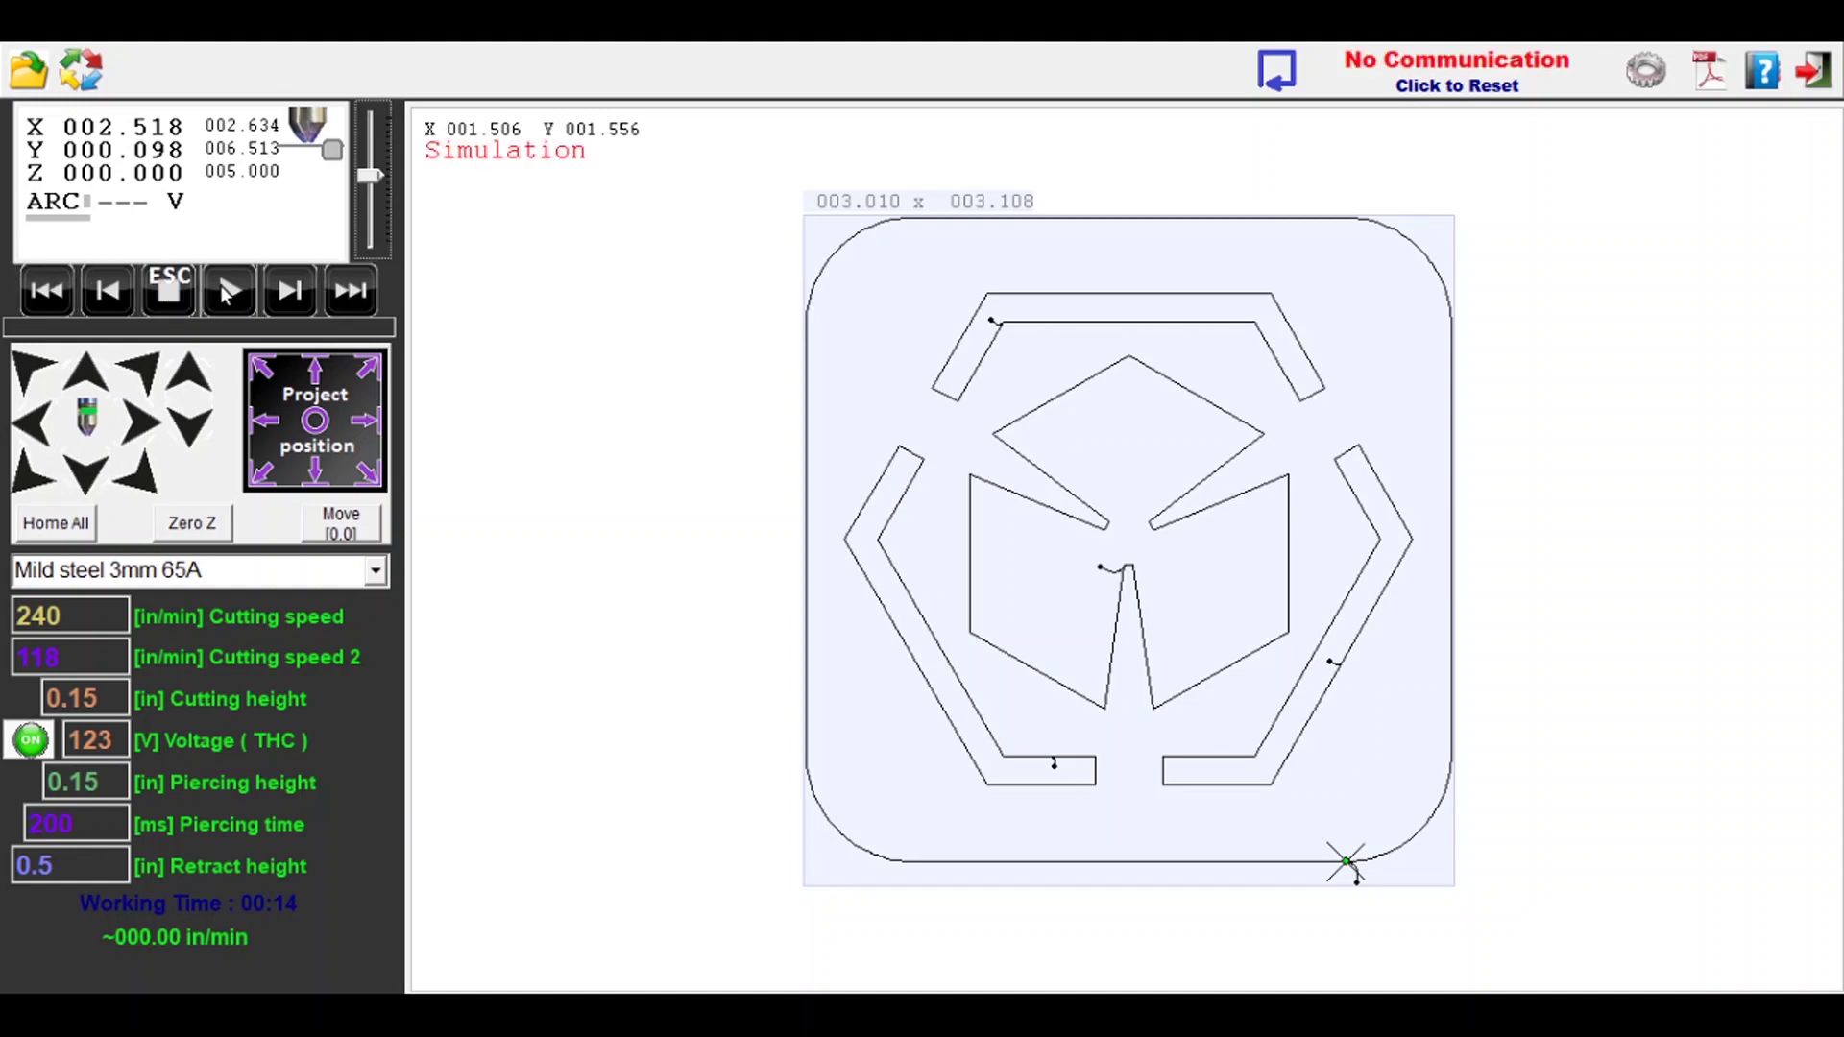
click(226, 293)
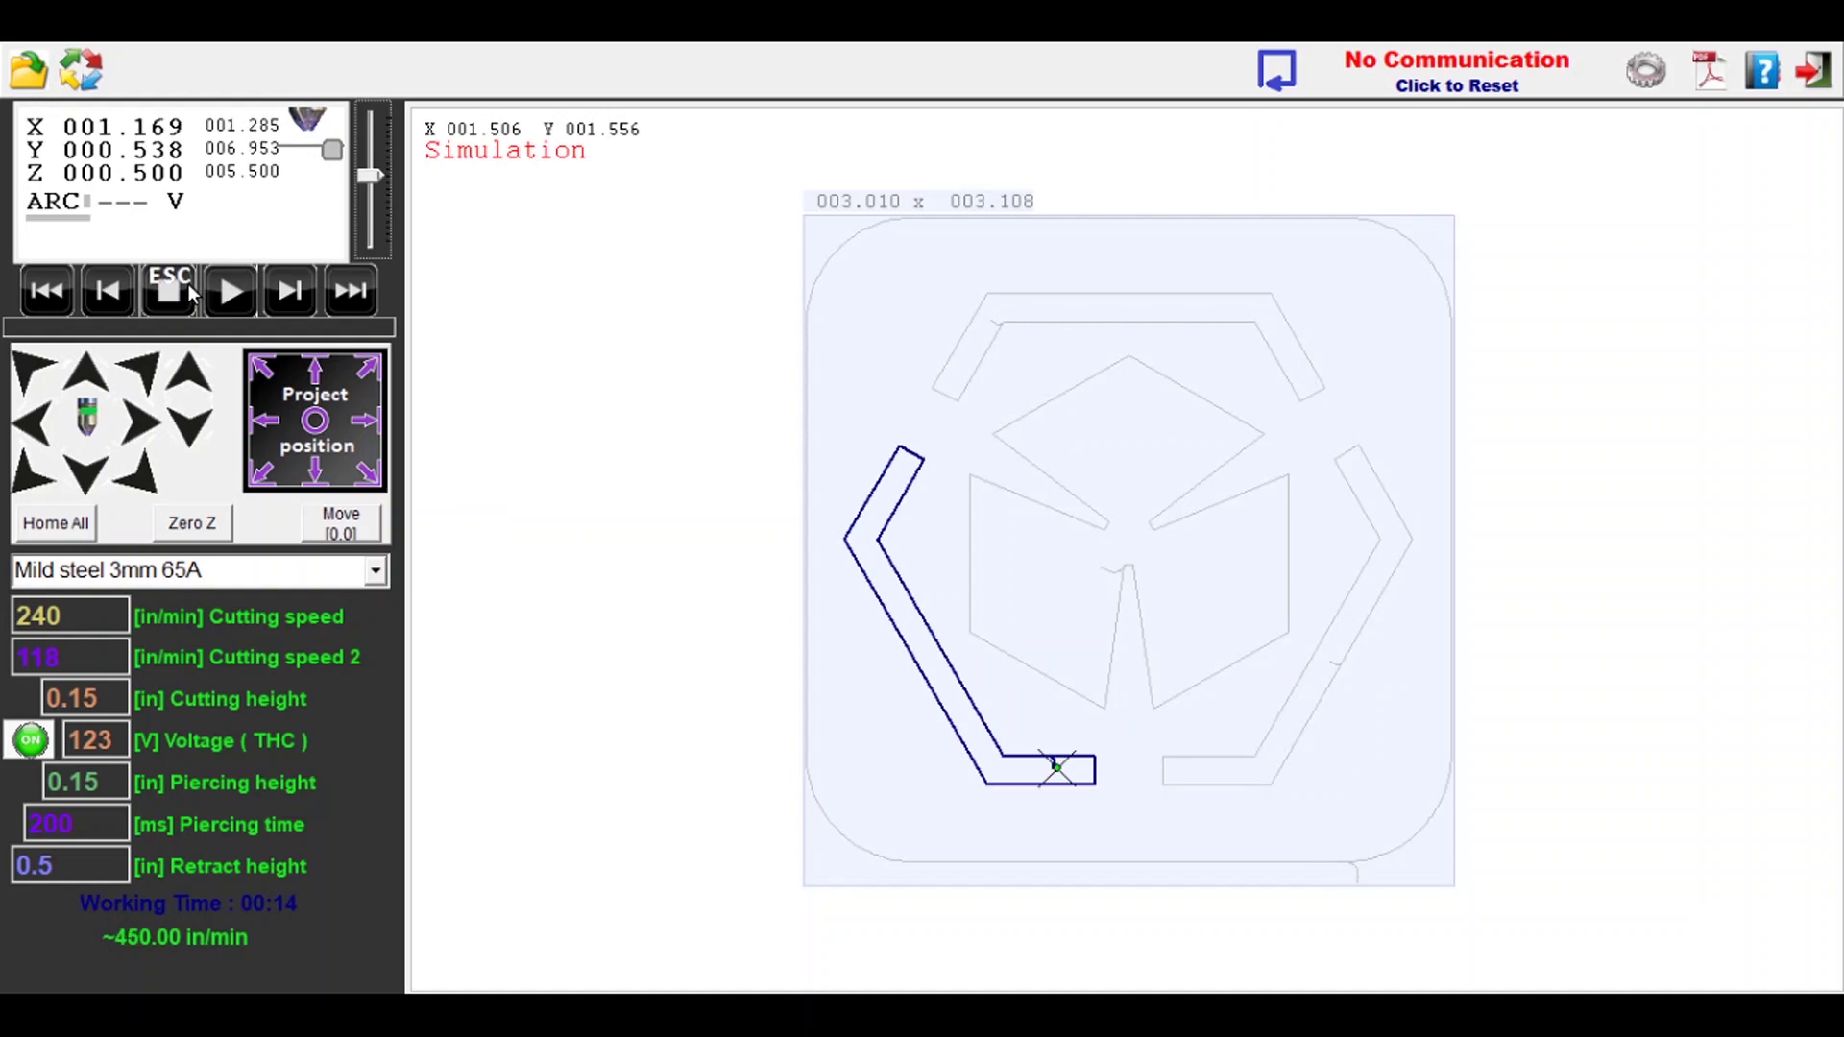
click(180, 293)
click(217, 284)
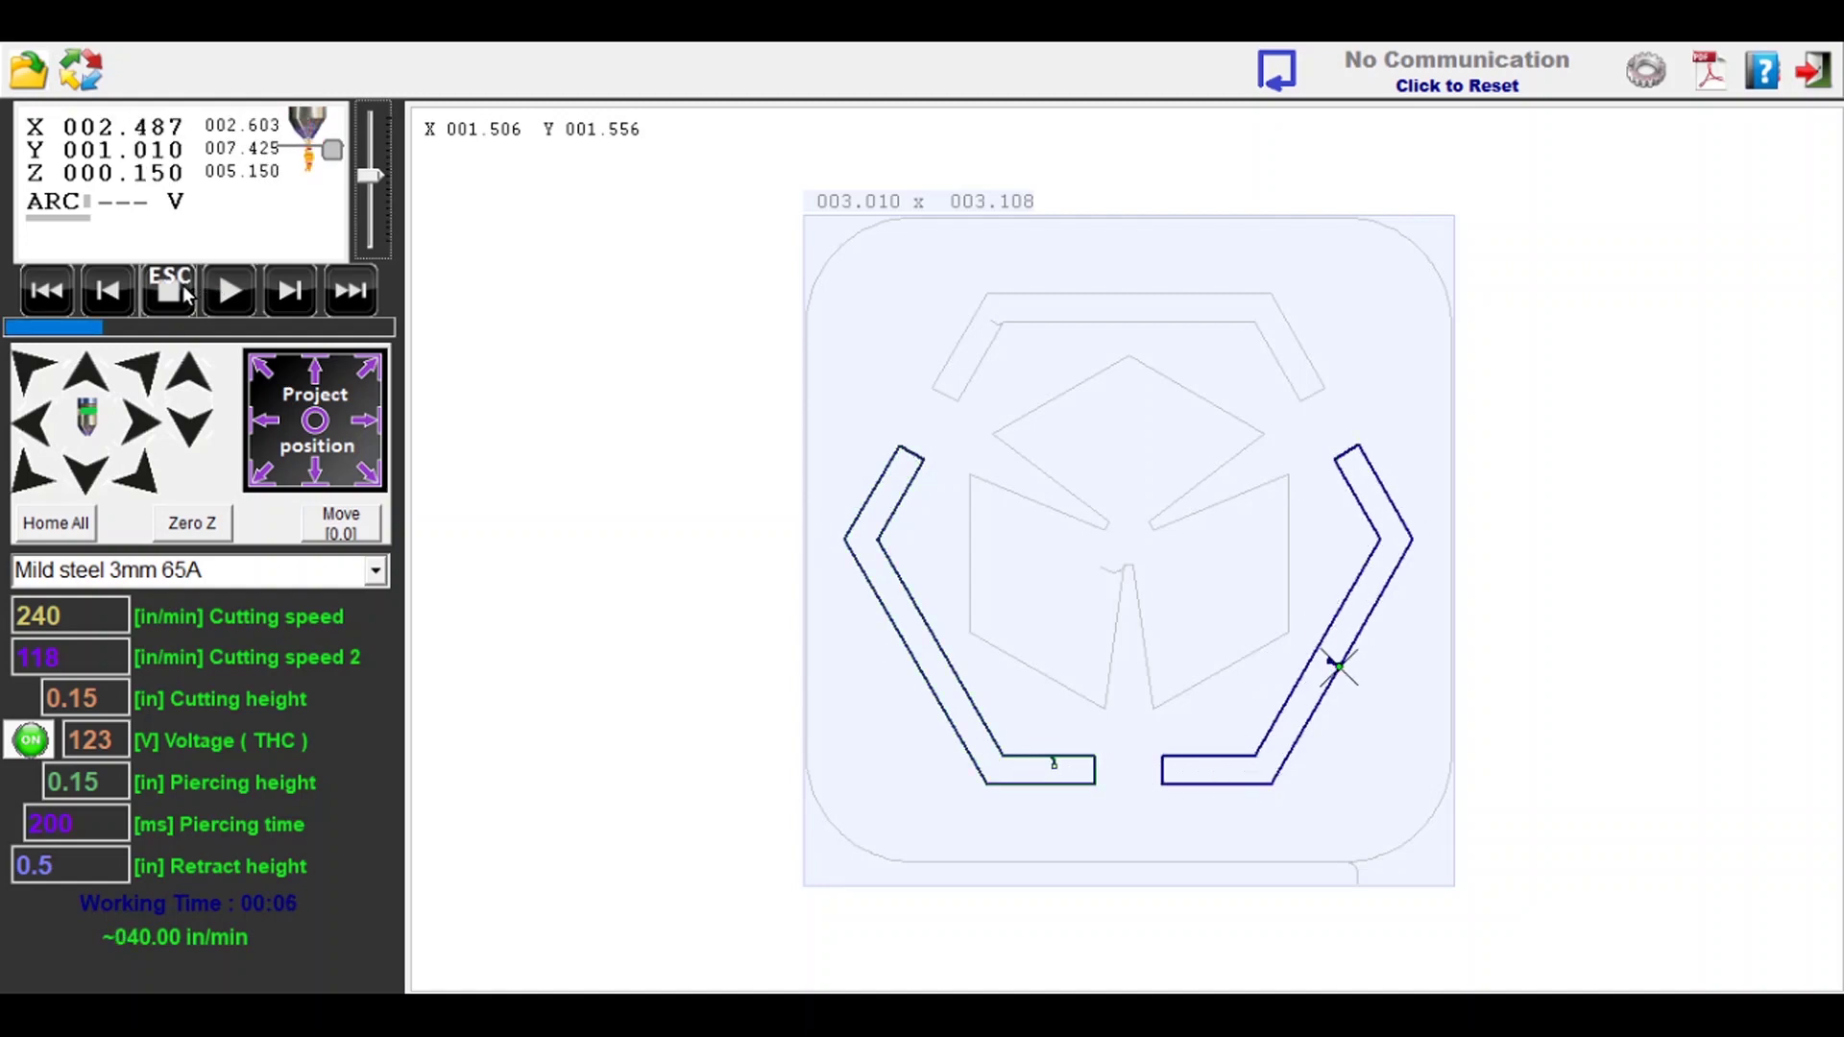
click(192, 297)
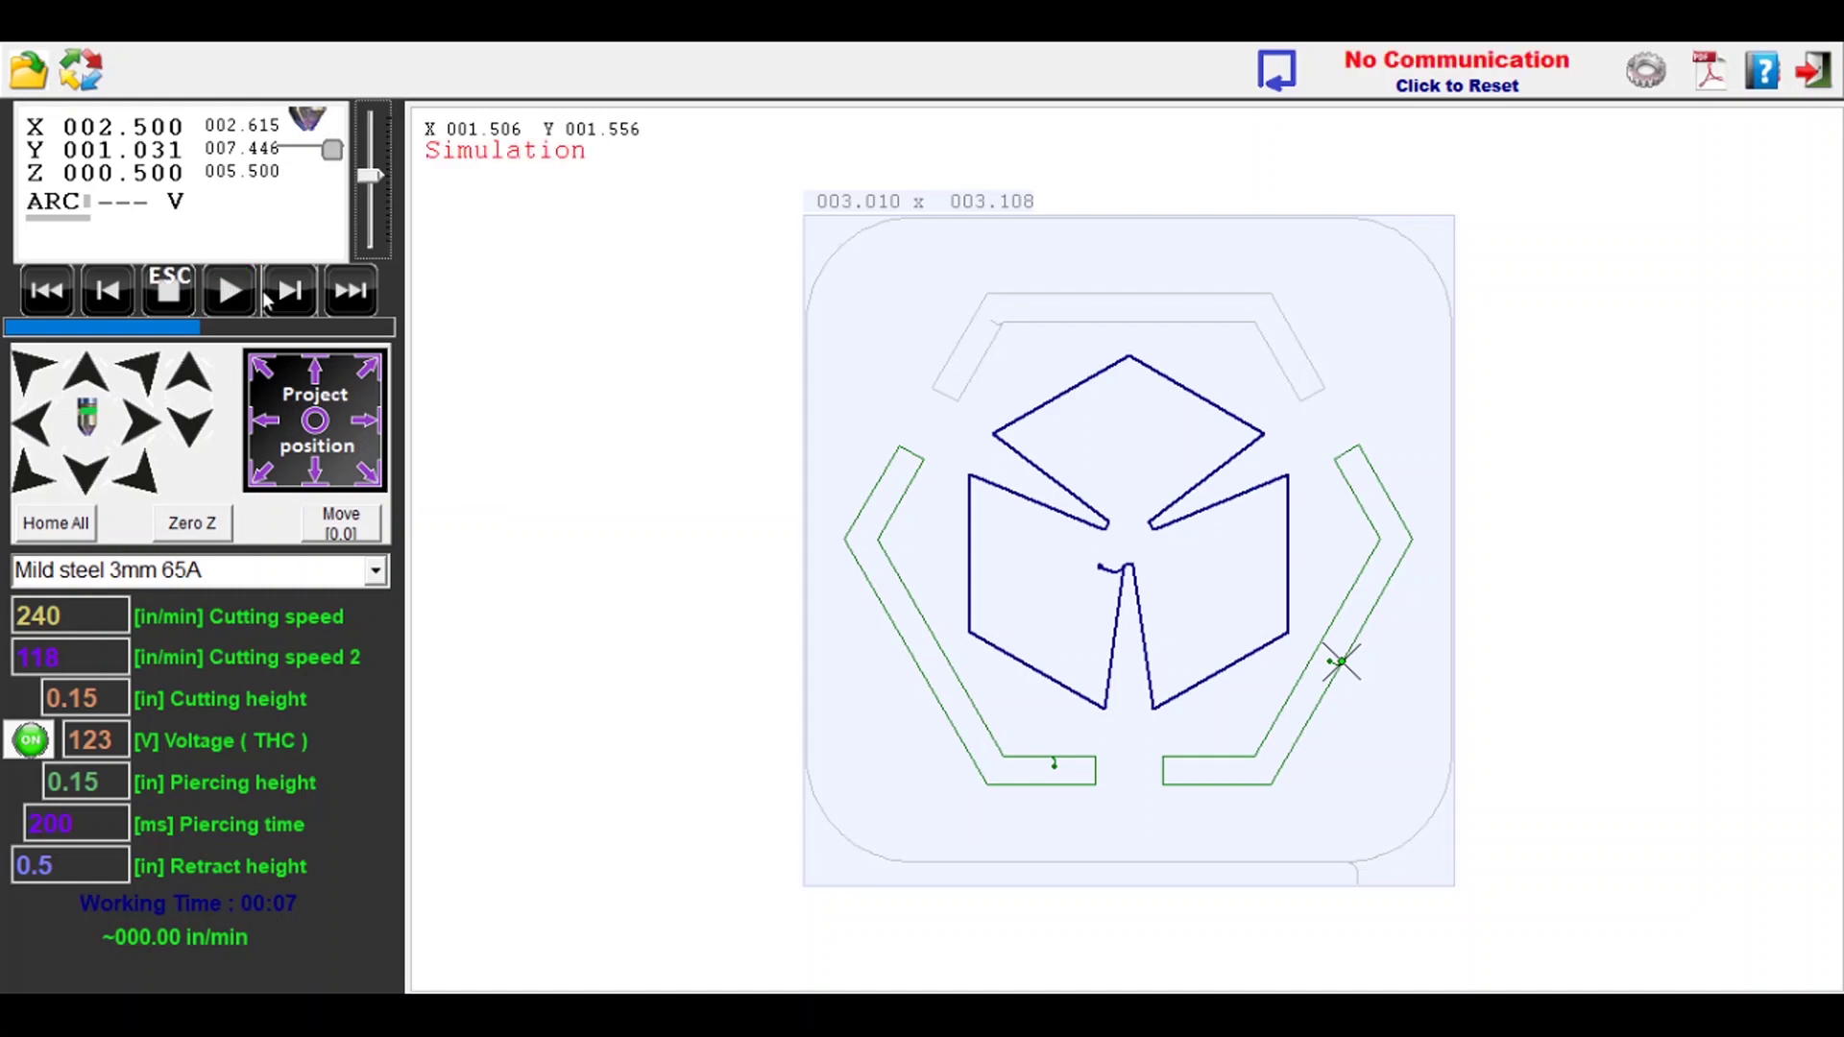
click(292, 293)
click(107, 291)
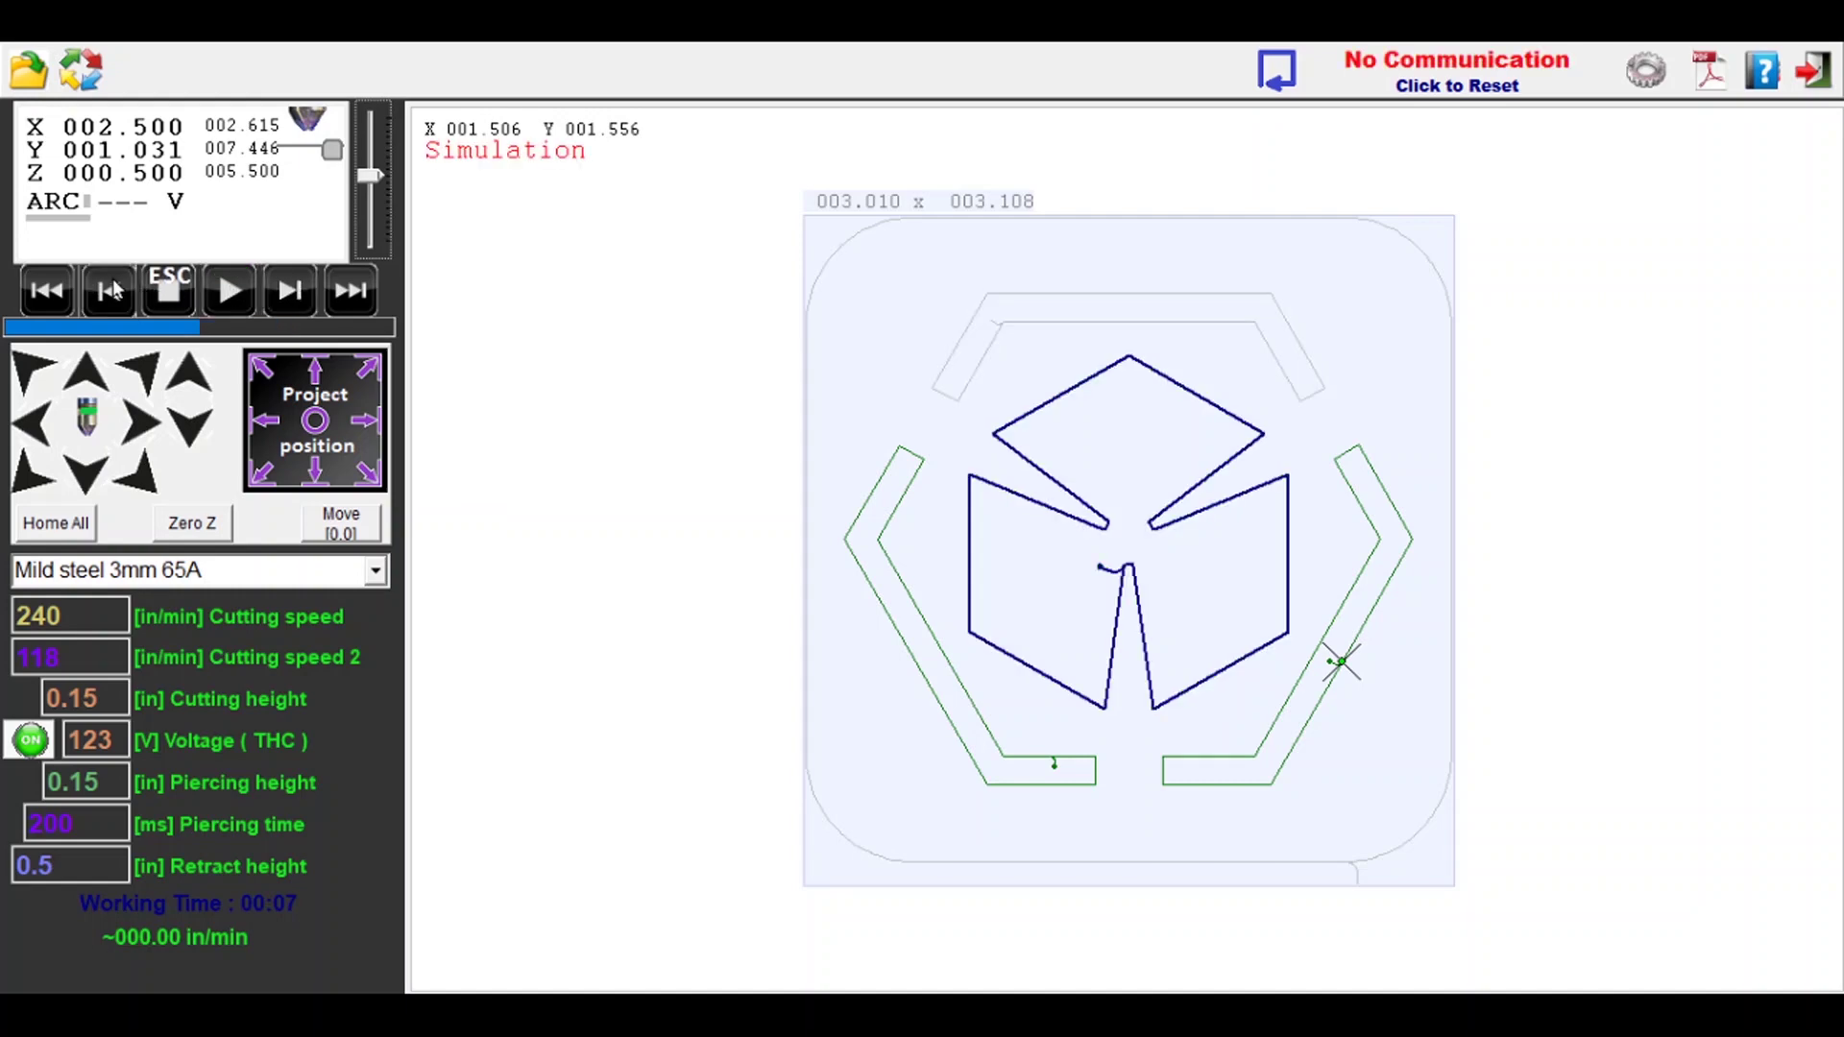
click(108, 291)
click(107, 291)
click(292, 293)
click(292, 293)
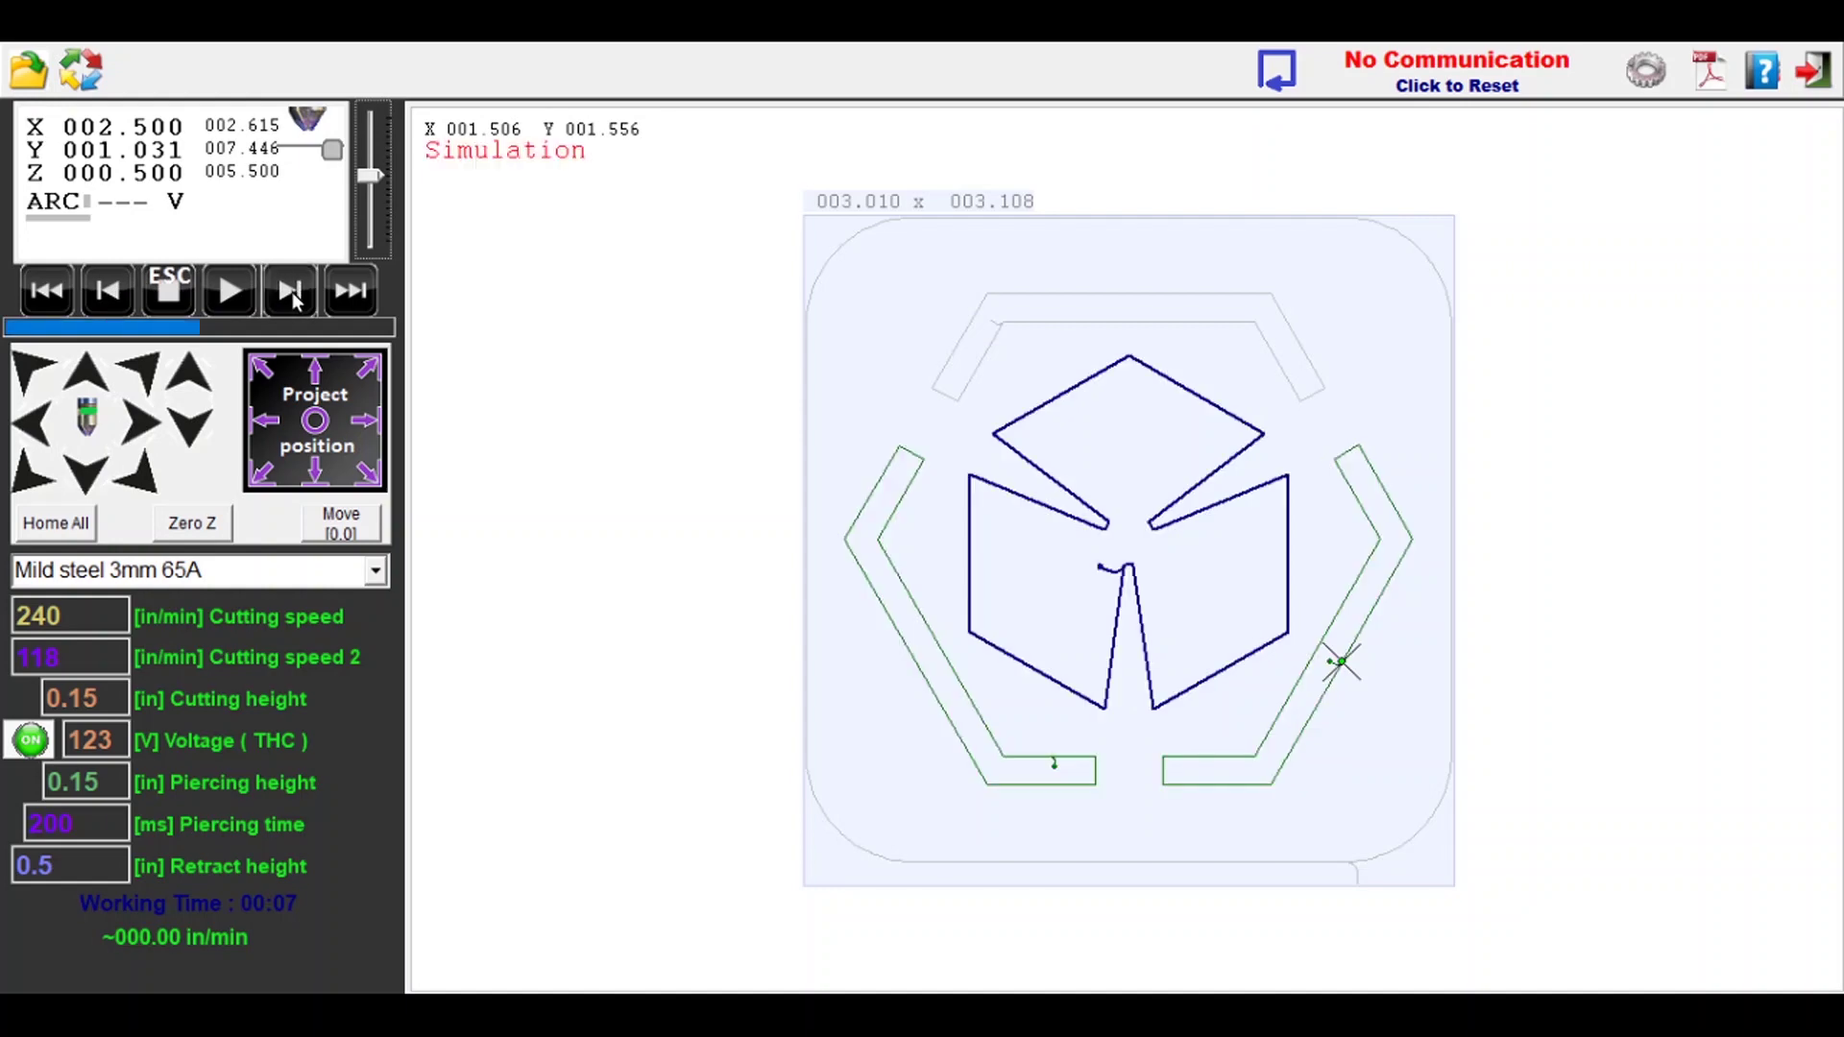
click(292, 293)
click(107, 292)
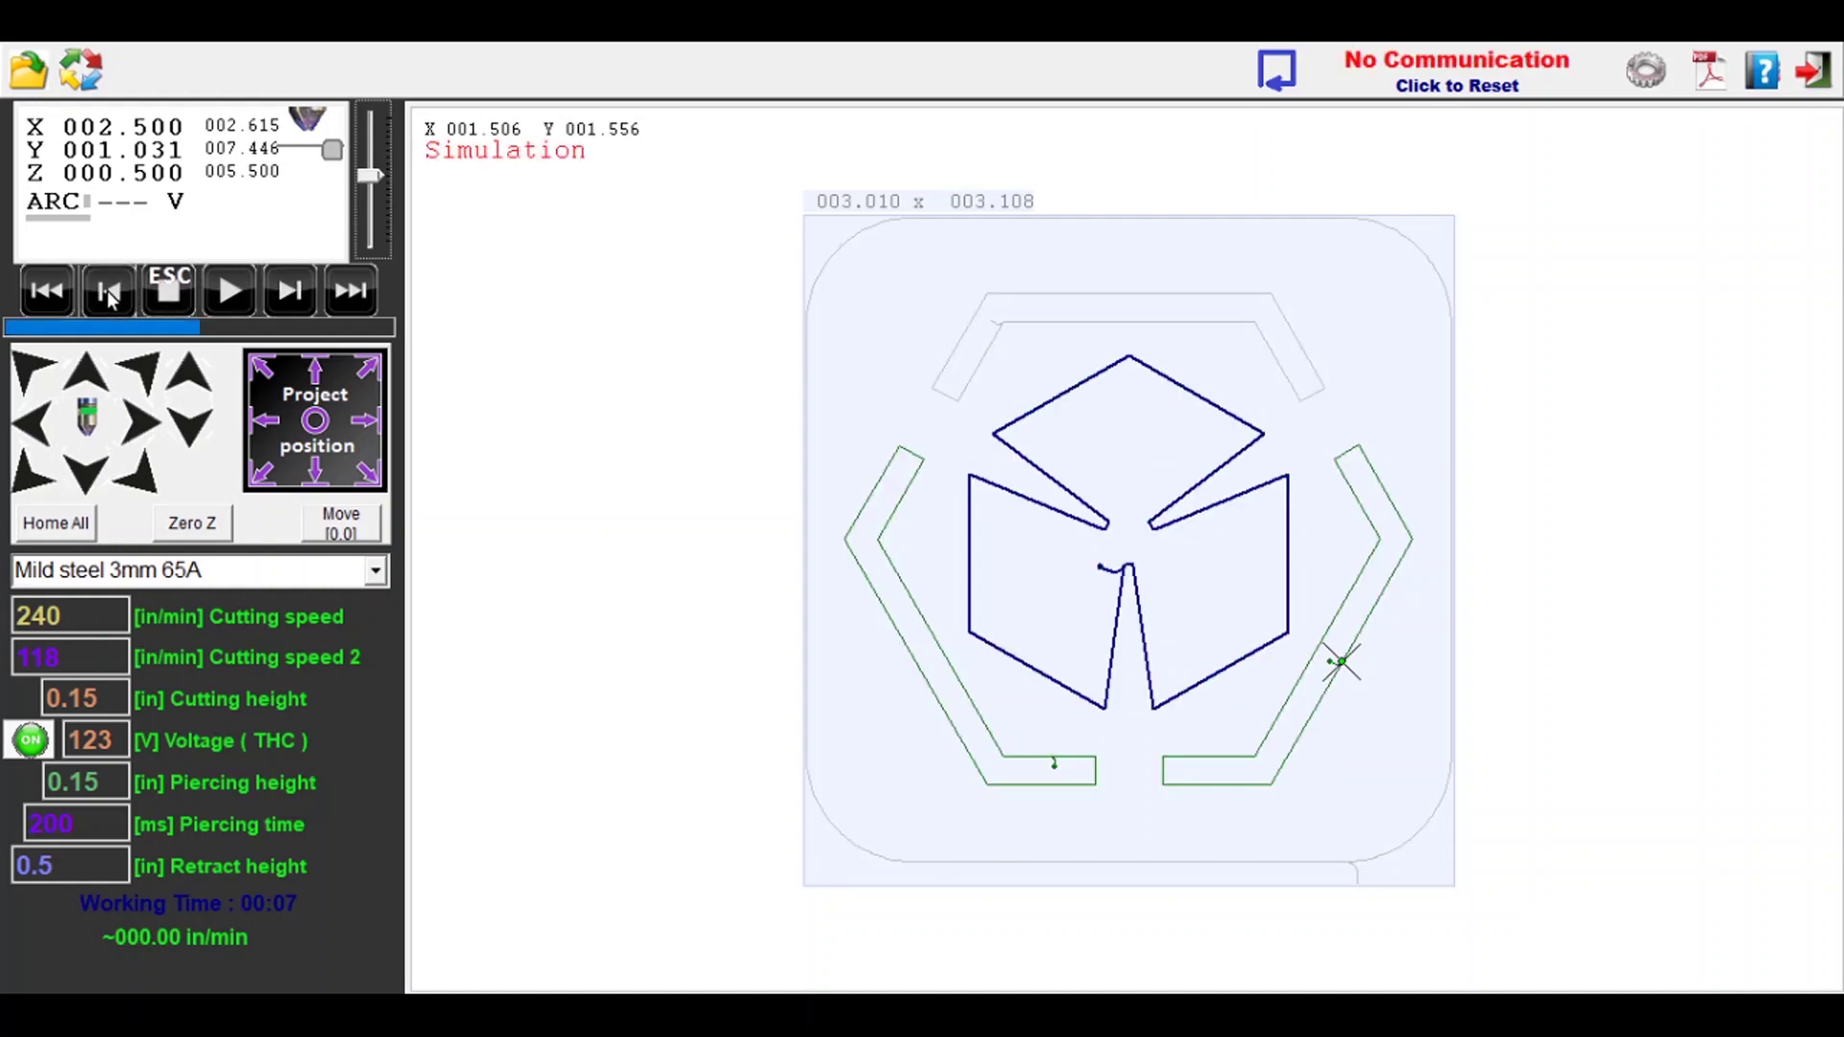
click(108, 292)
click(107, 292)
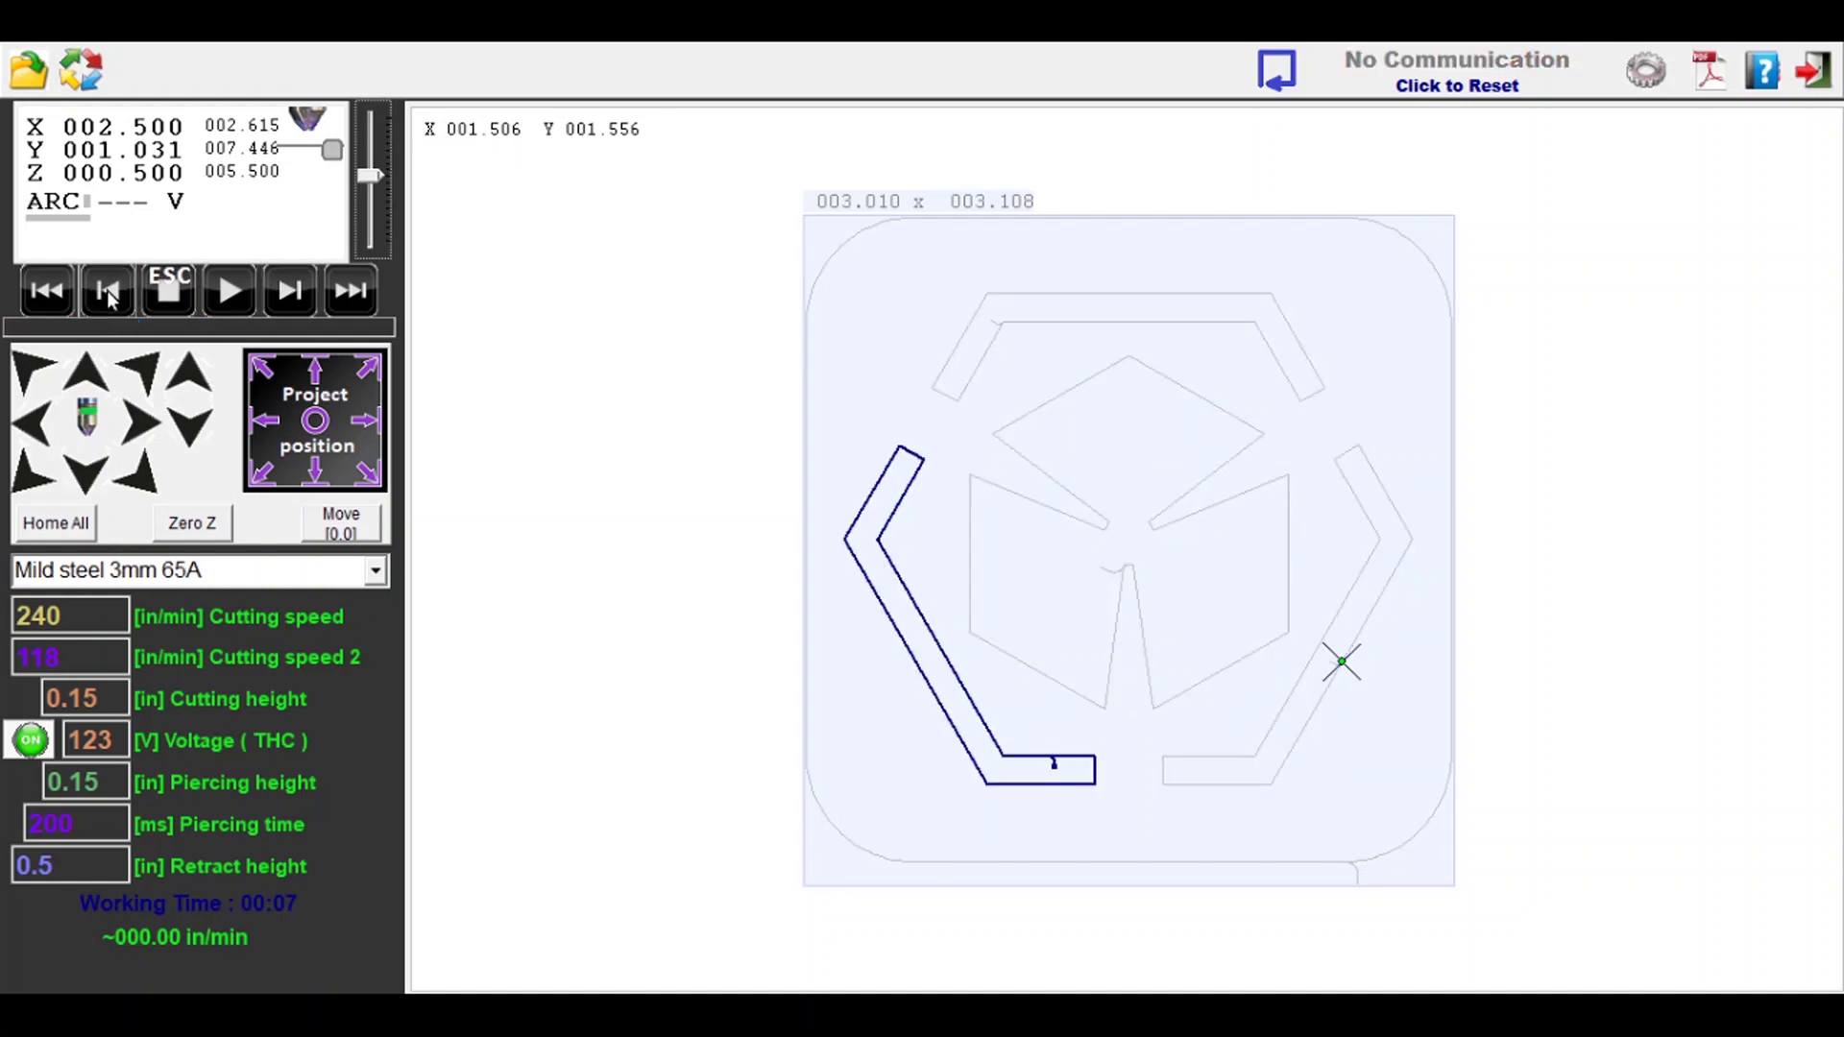
click(336, 291)
click(46, 291)
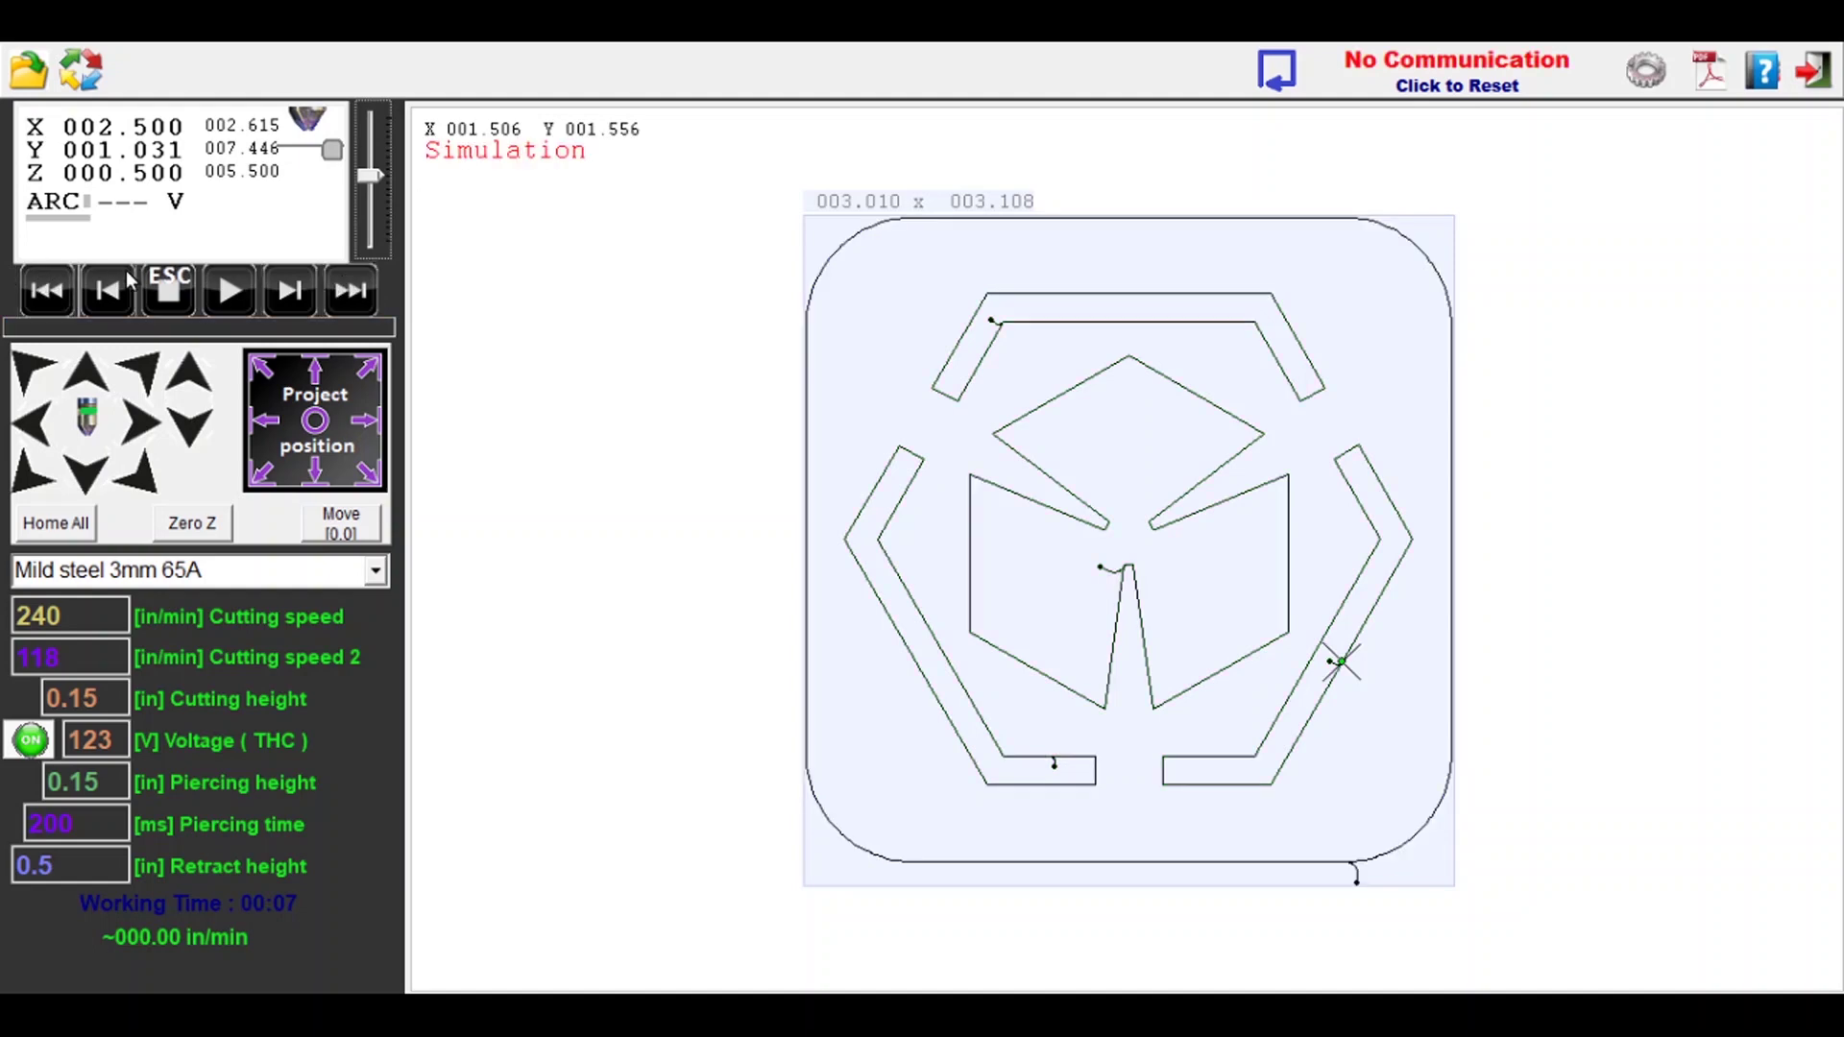
click(338, 302)
click(338, 301)
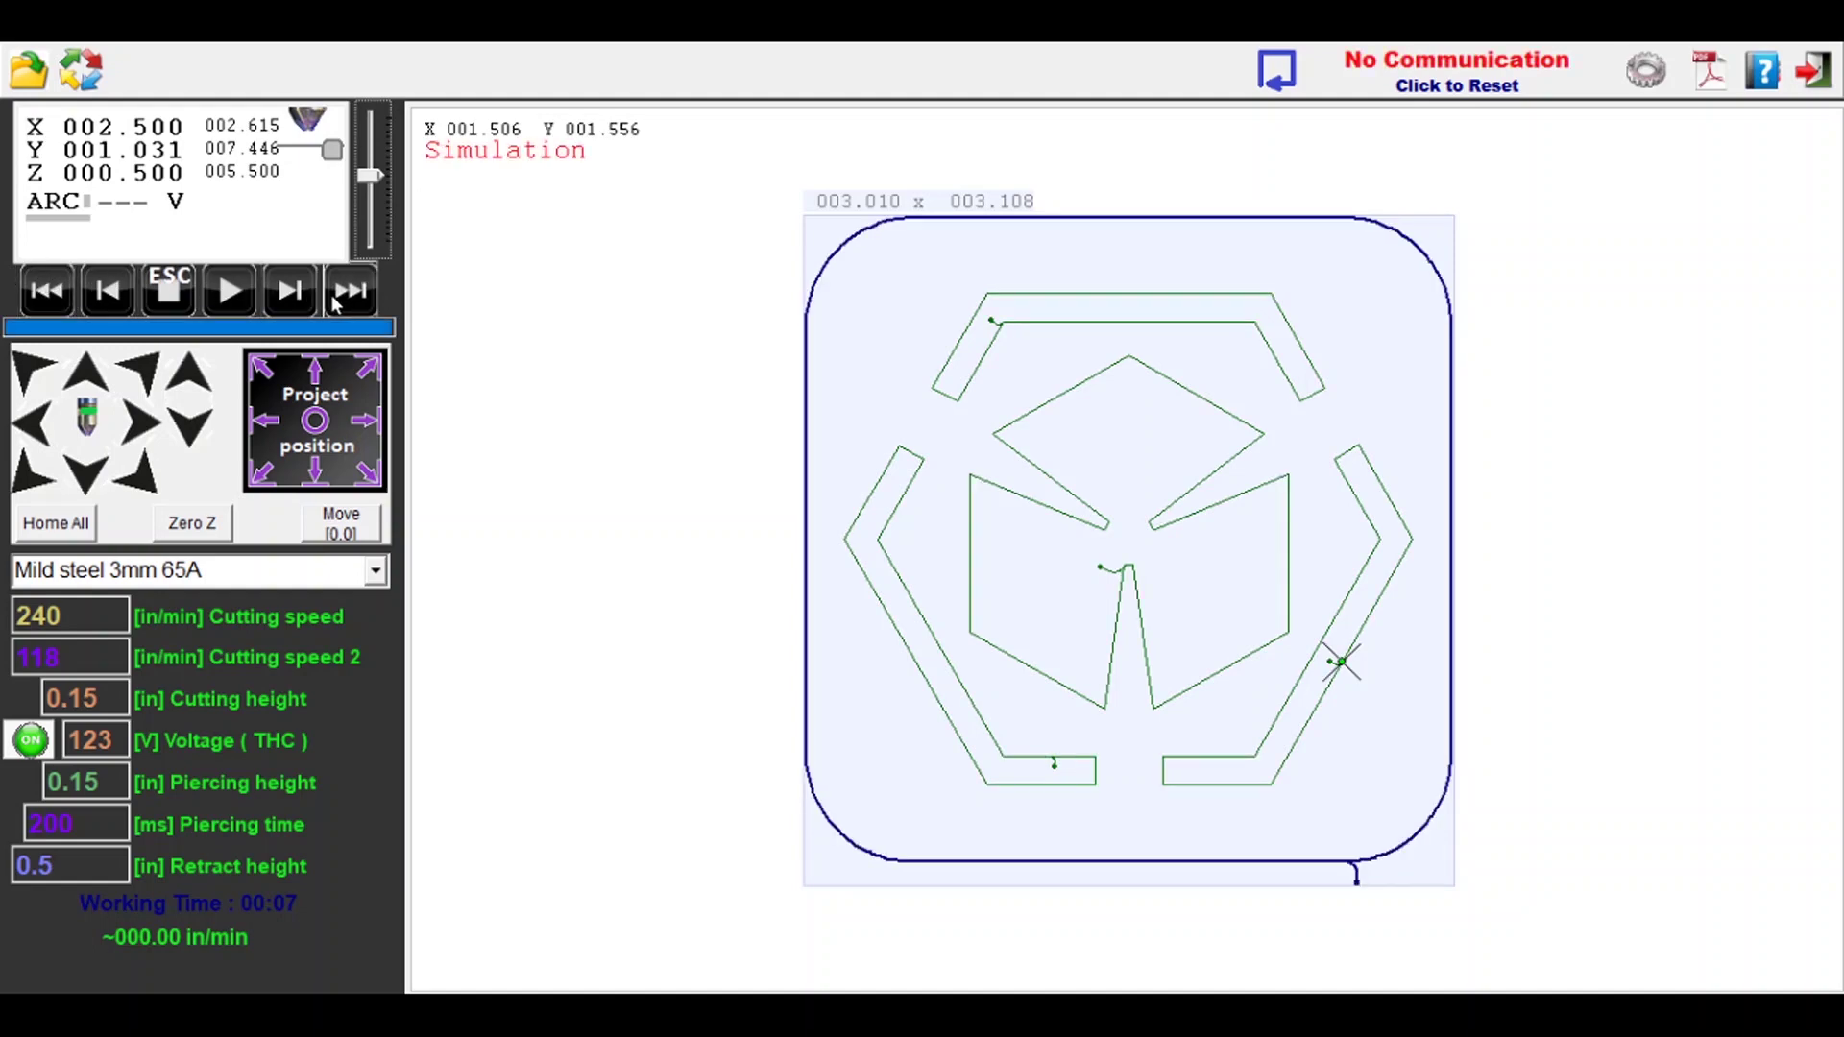
click(46, 291)
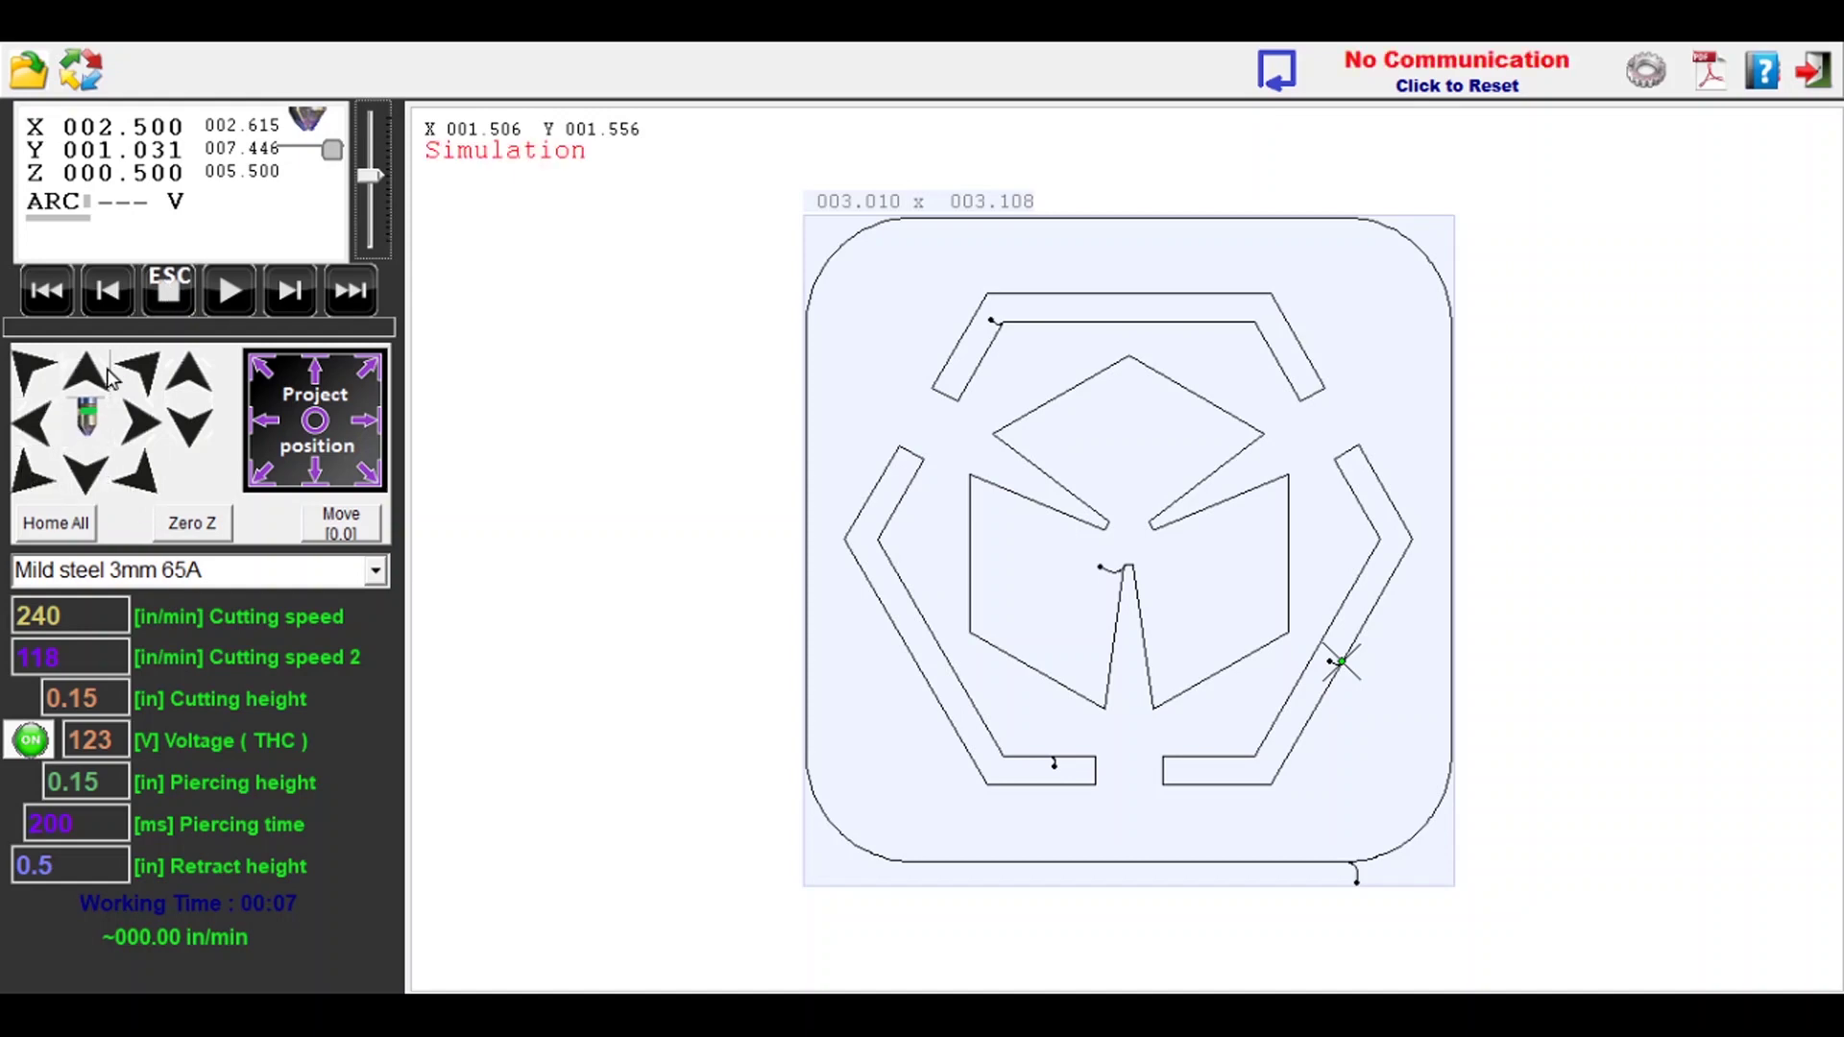
- Jog the torch left, right, up, down, raise and lower it, then return it to origin 0,0
click(34, 424)
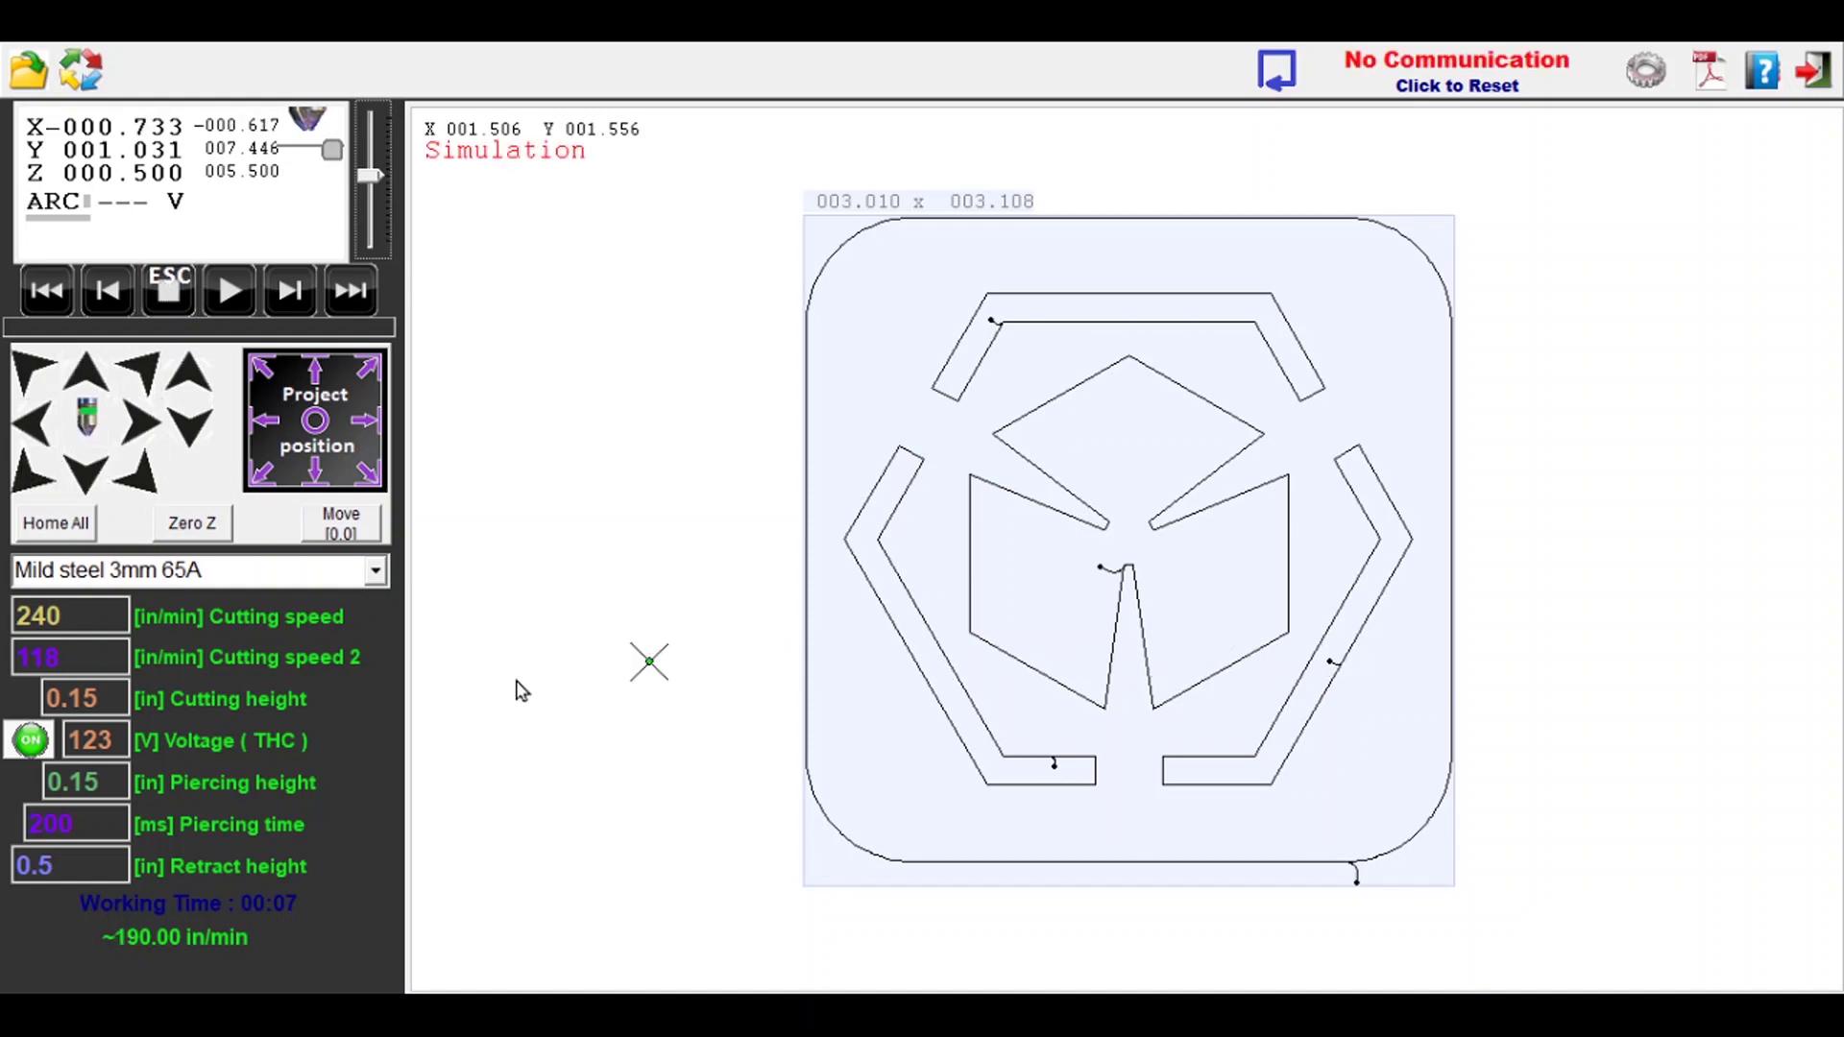
click(140, 424)
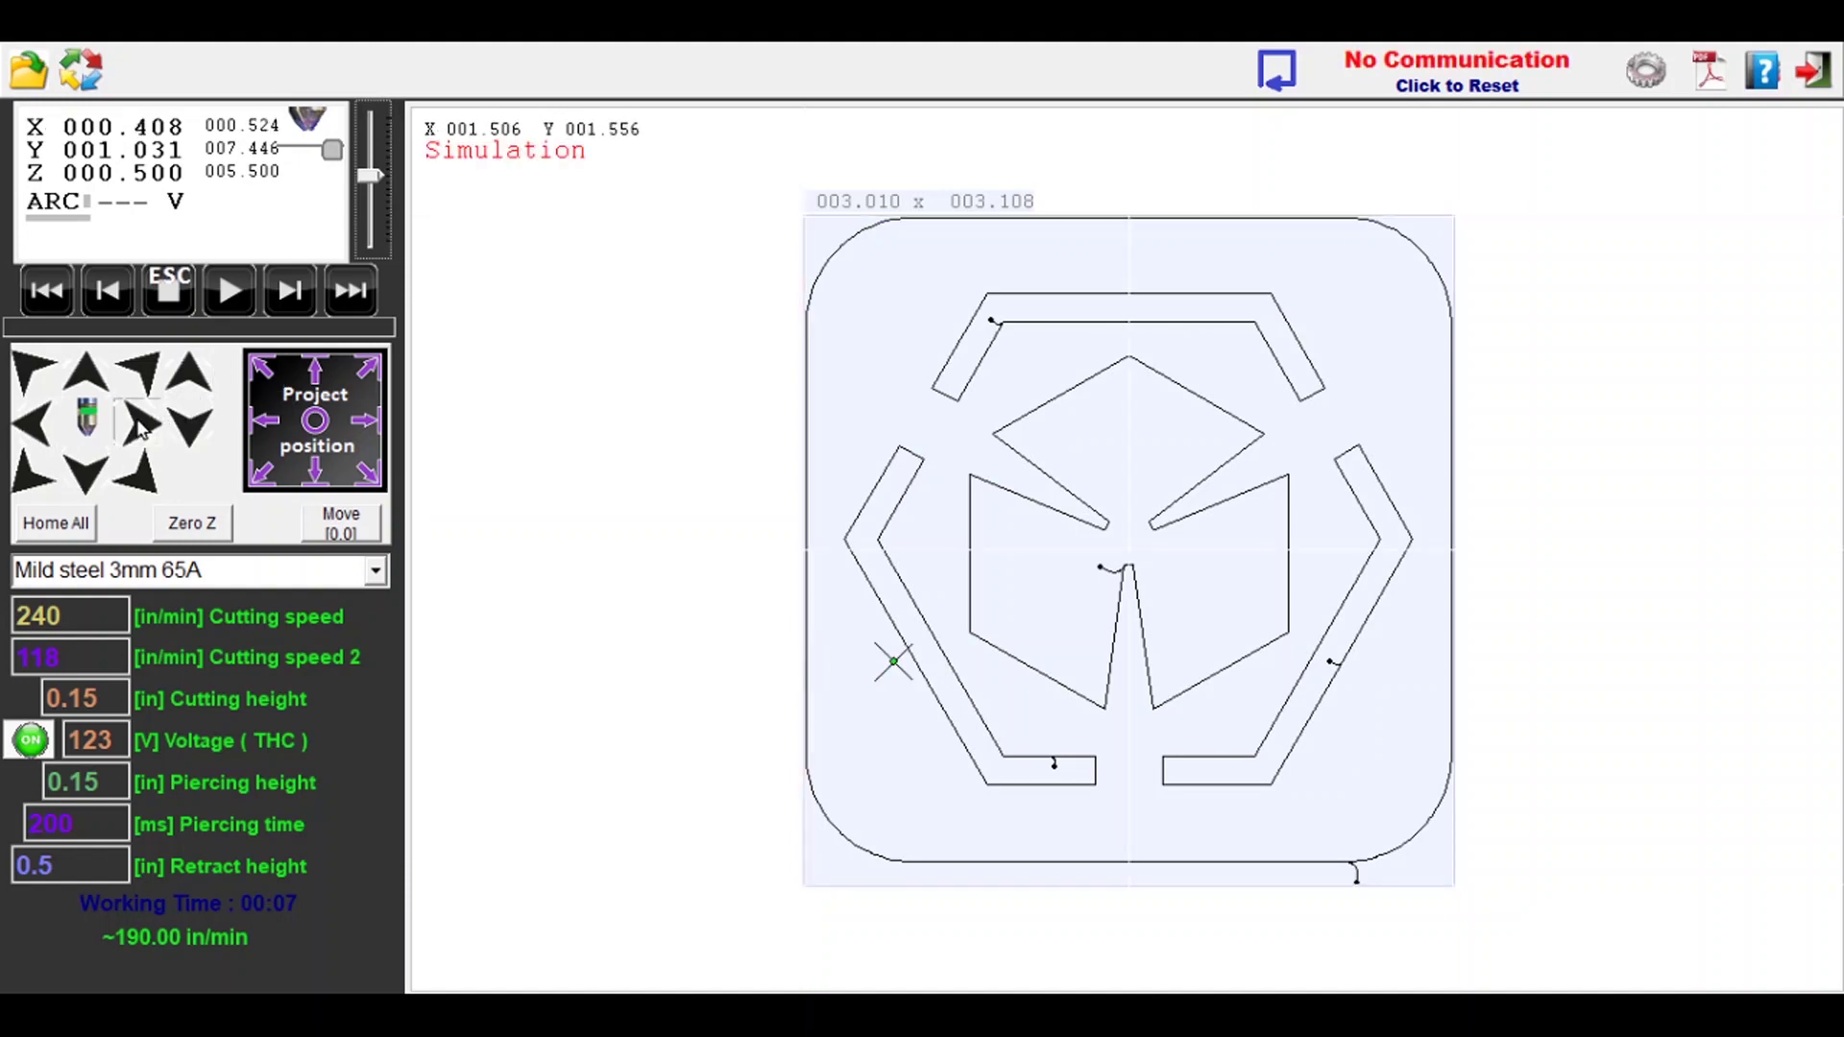
click(86, 372)
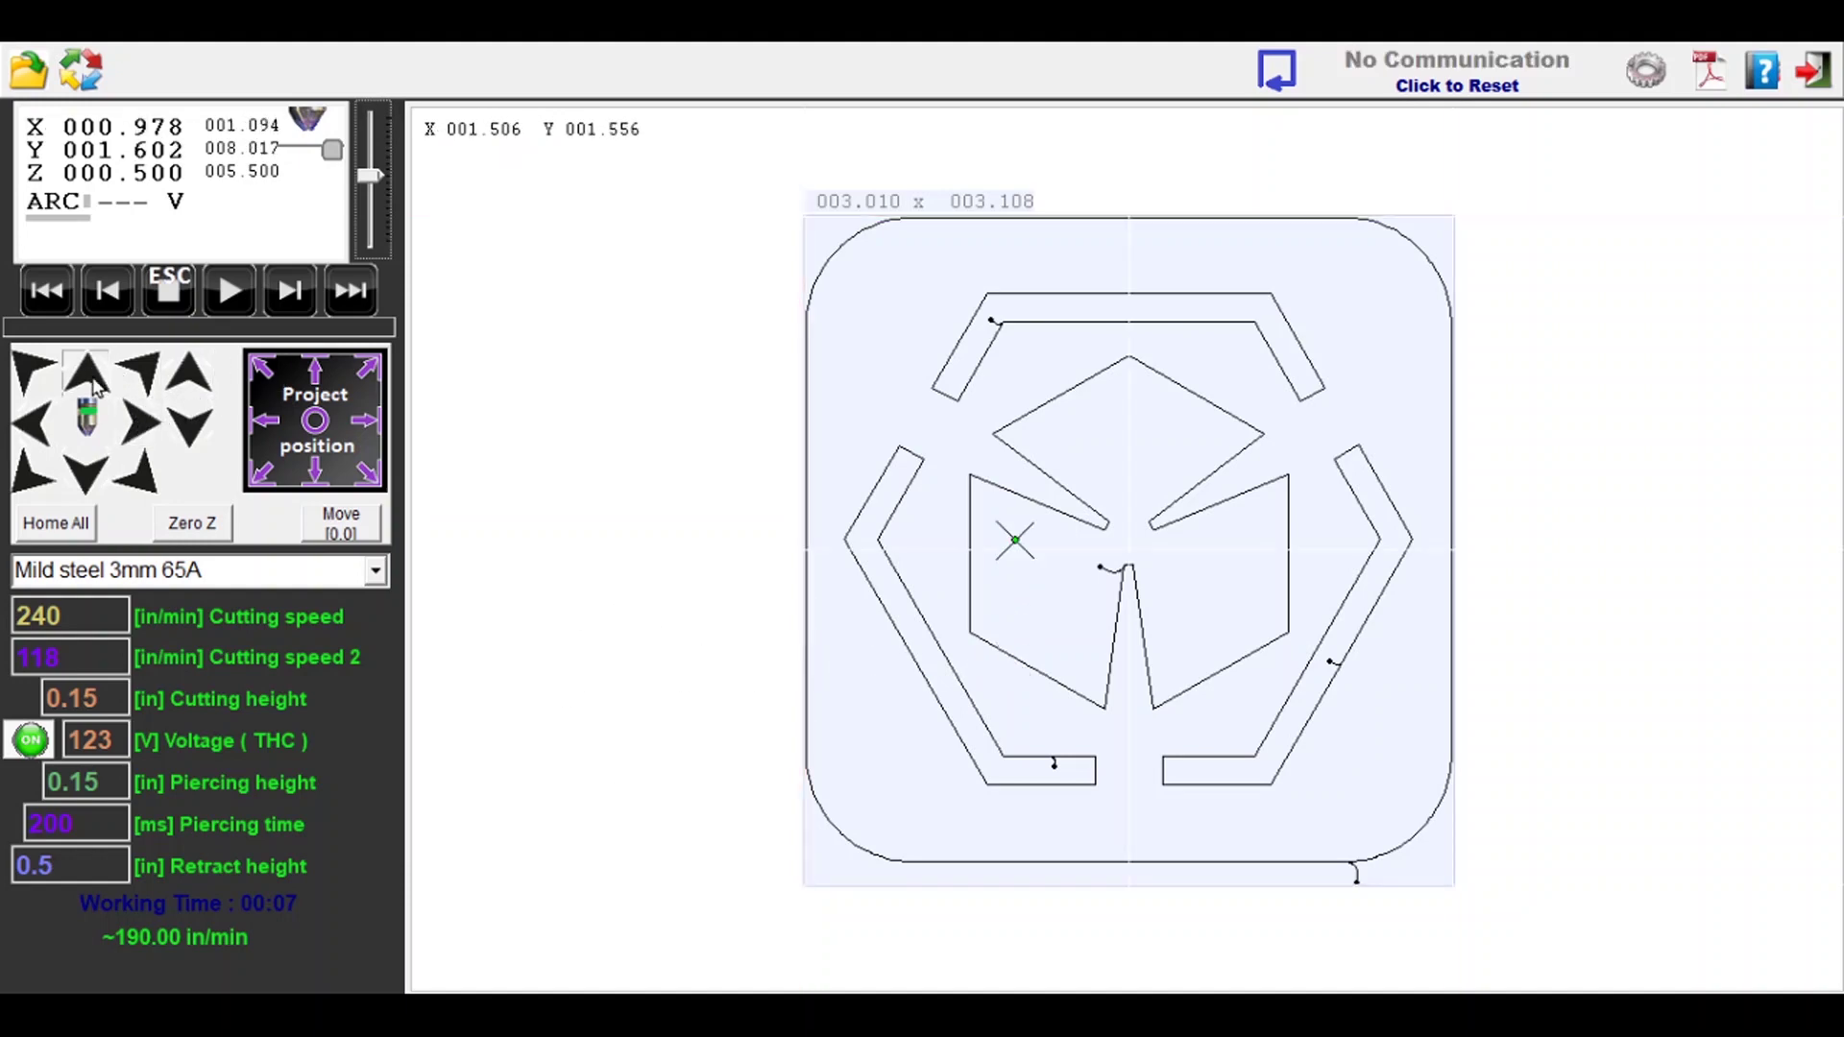
click(82, 463)
click(191, 389)
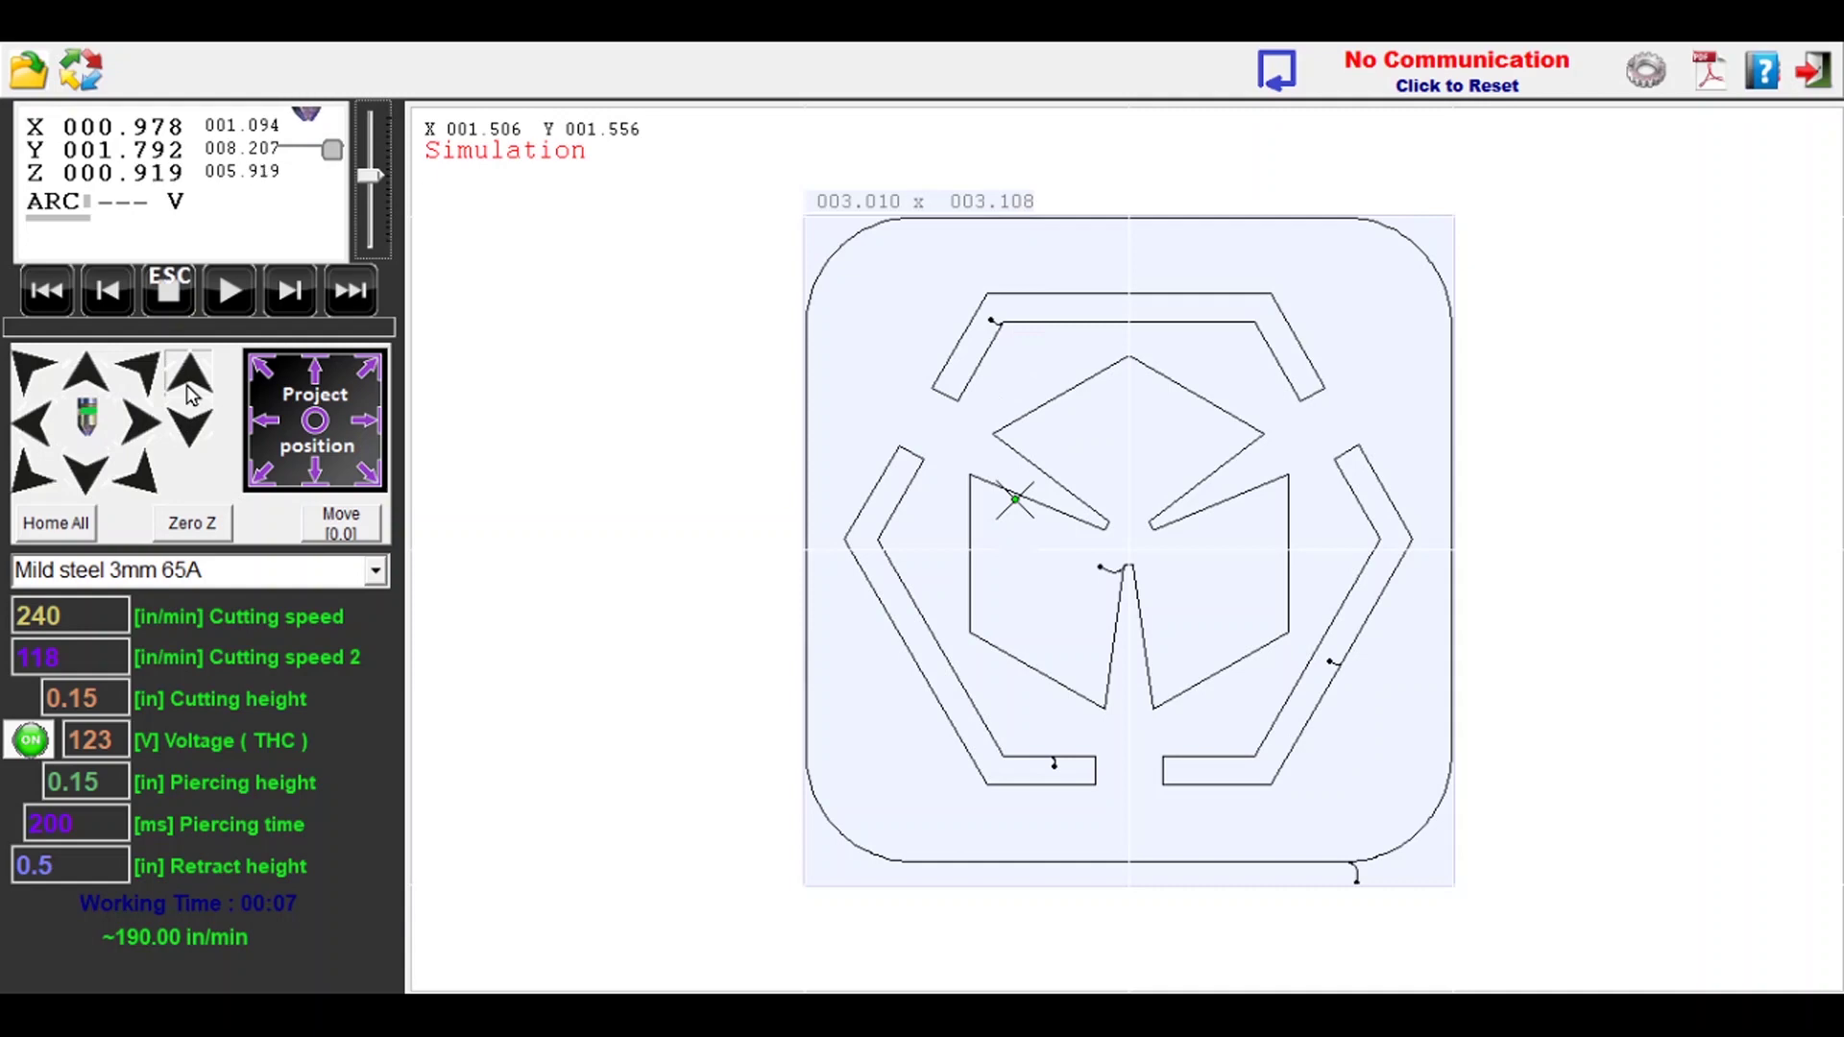
click(191, 423)
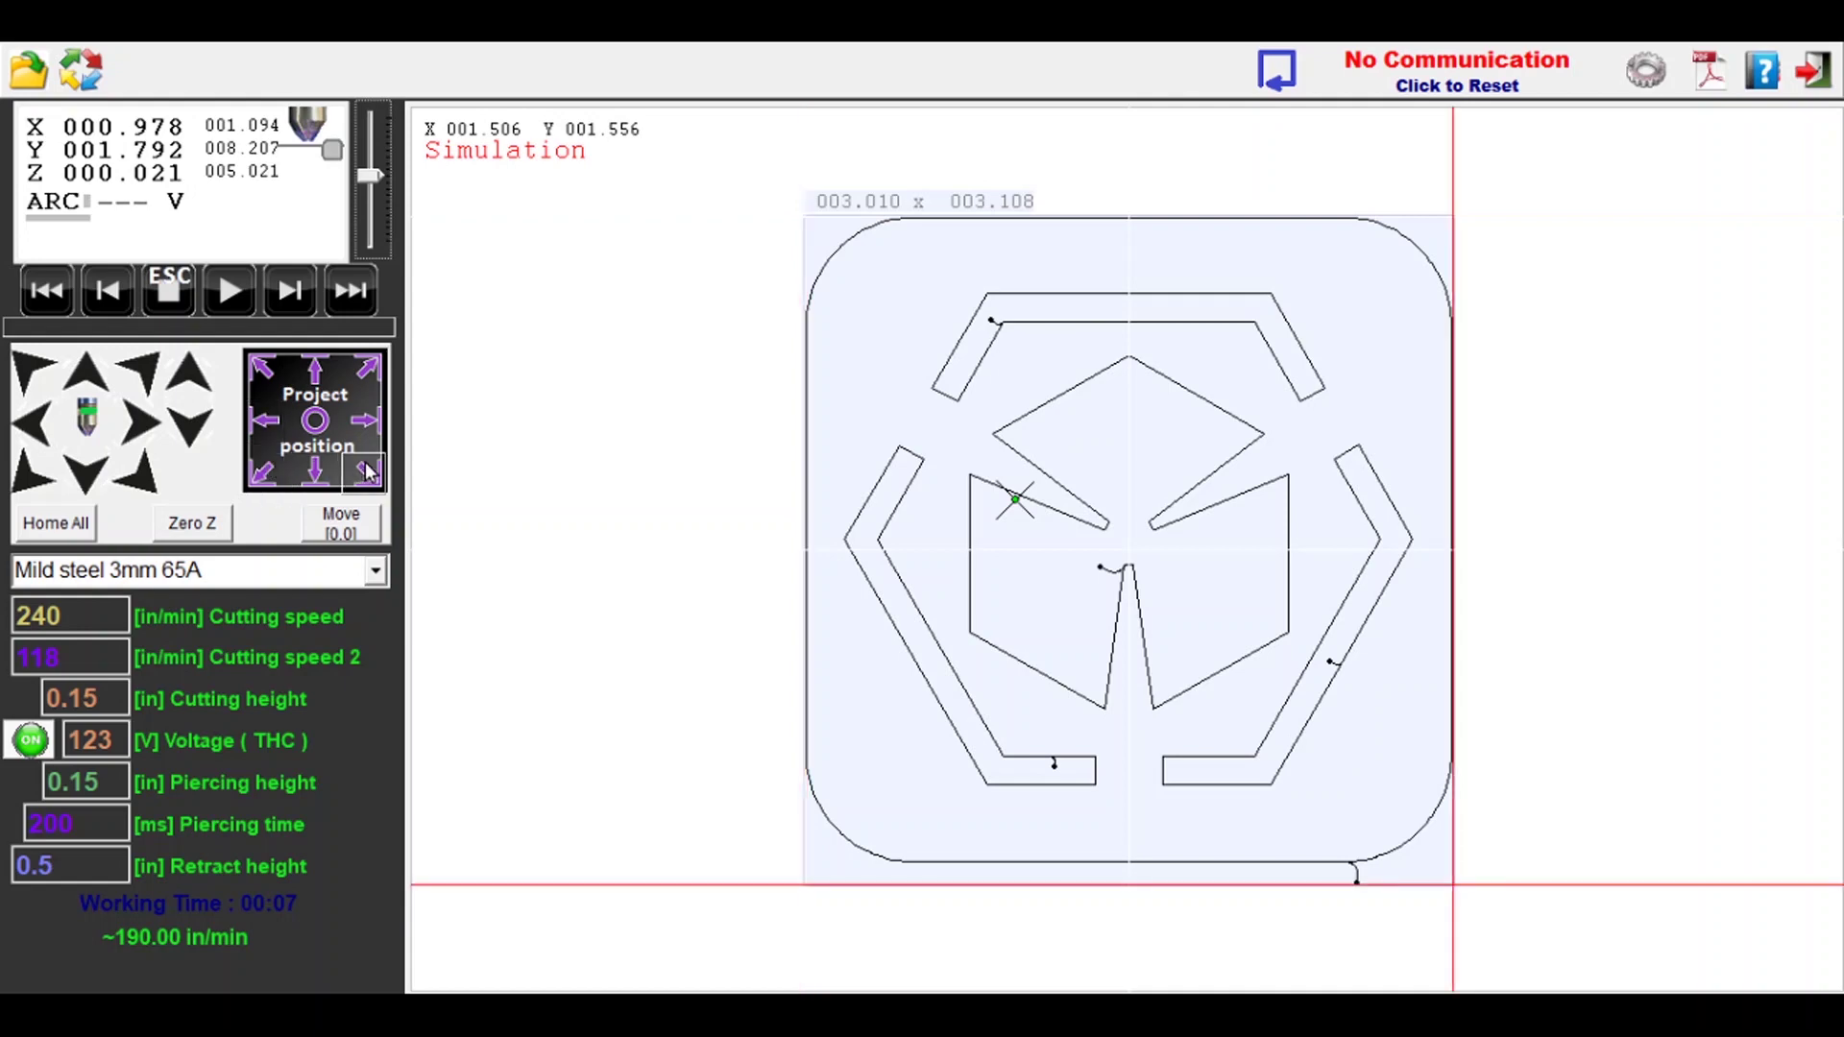
click(258, 469)
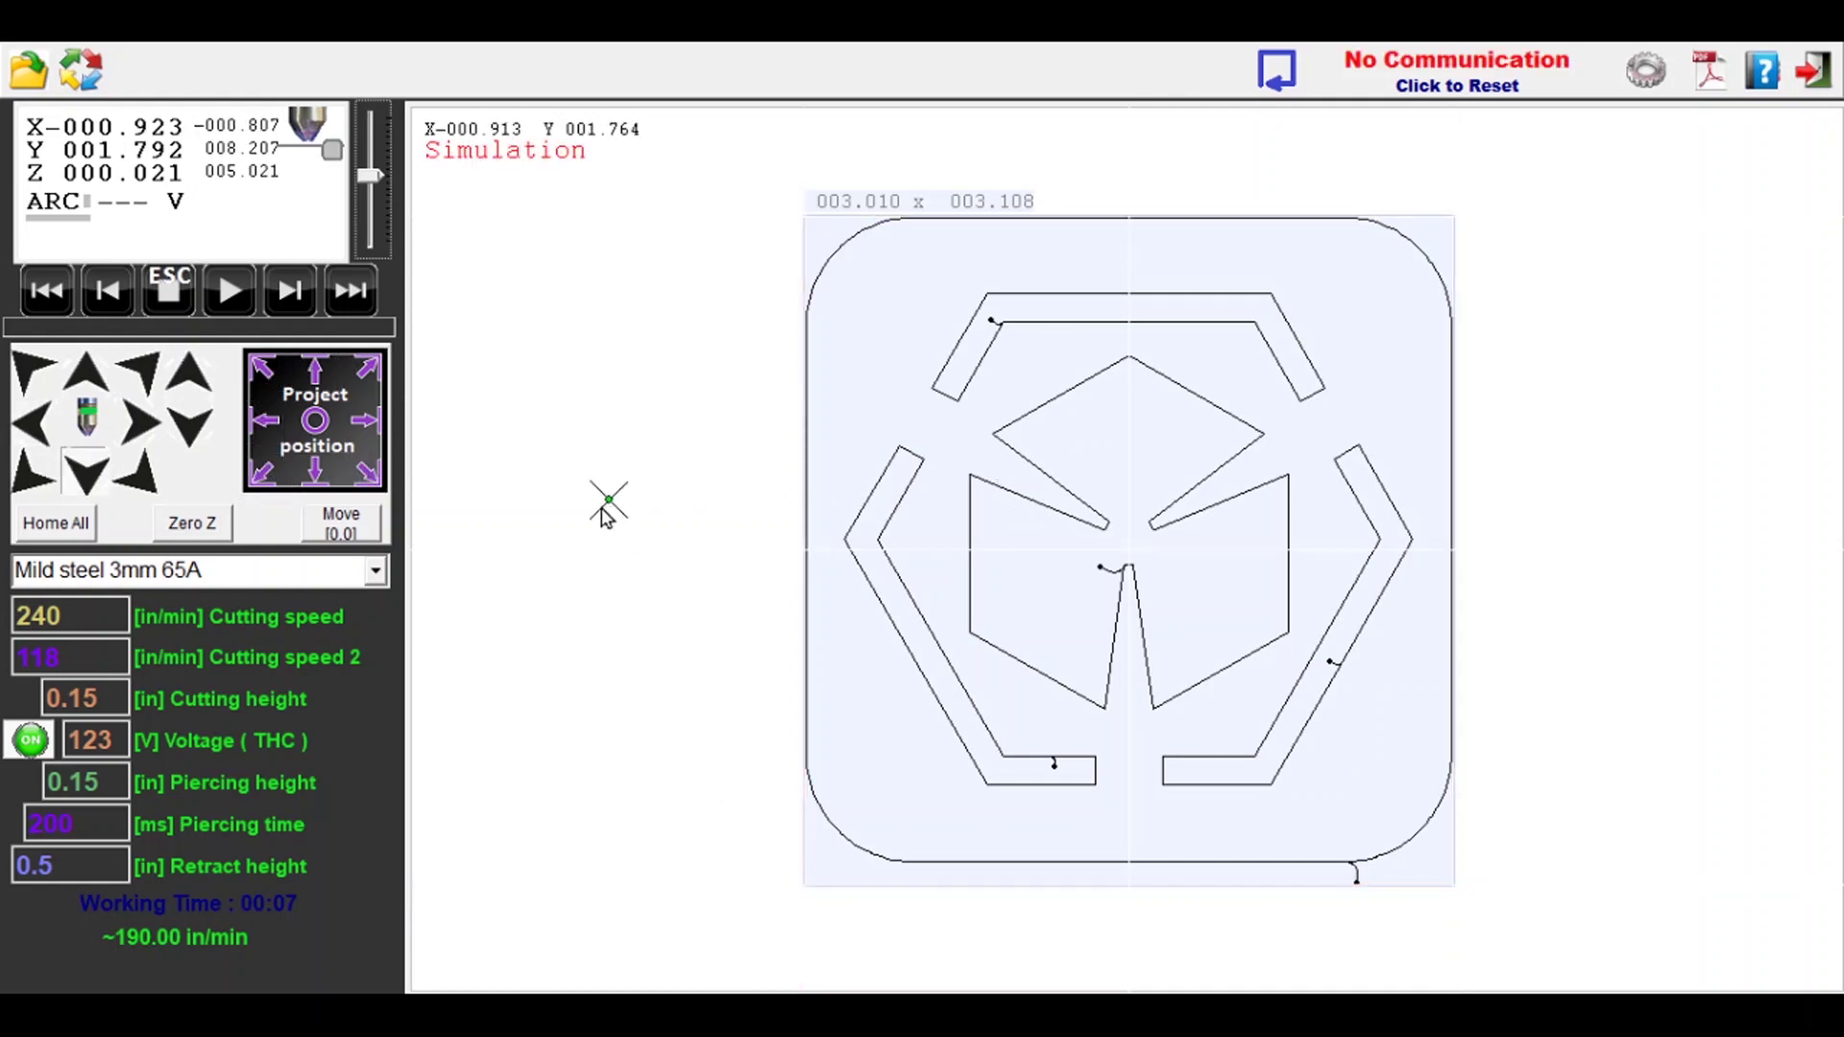
click(355, 532)
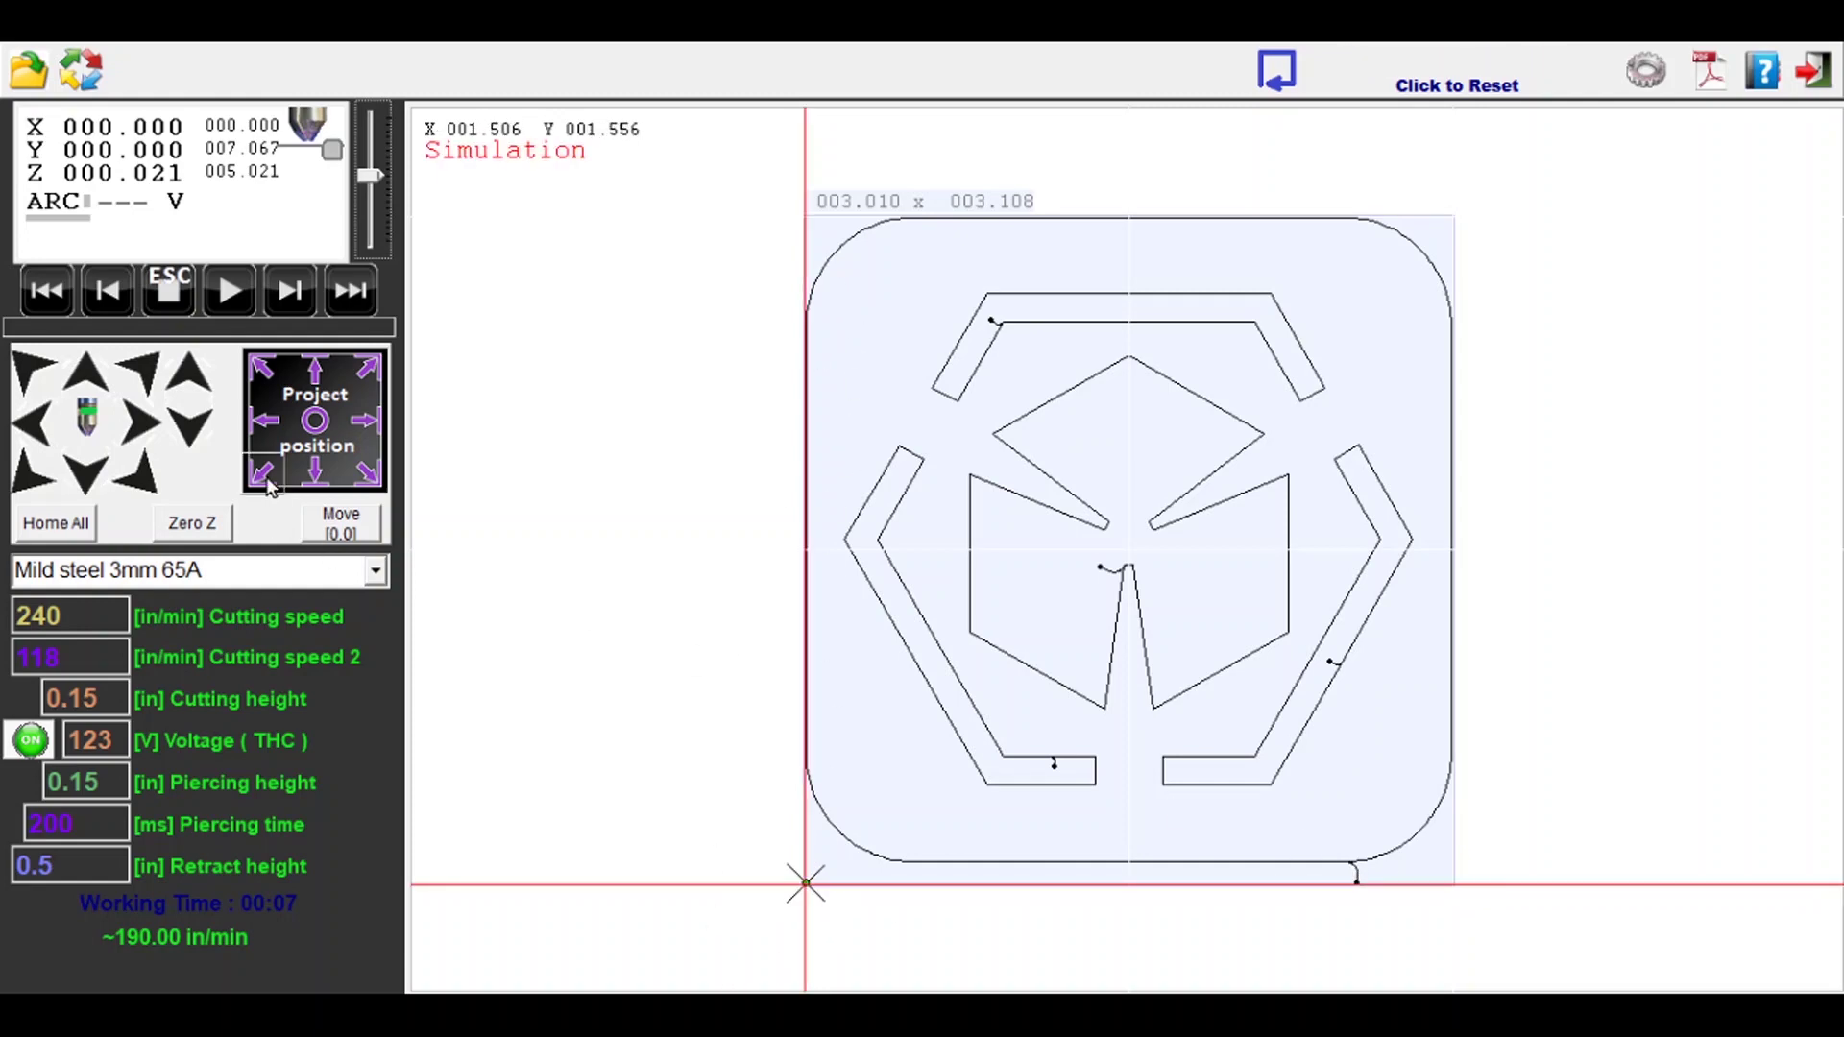
- Move the torch to the plate's top corners and centre, then home all axes and zero Z
click(363, 367)
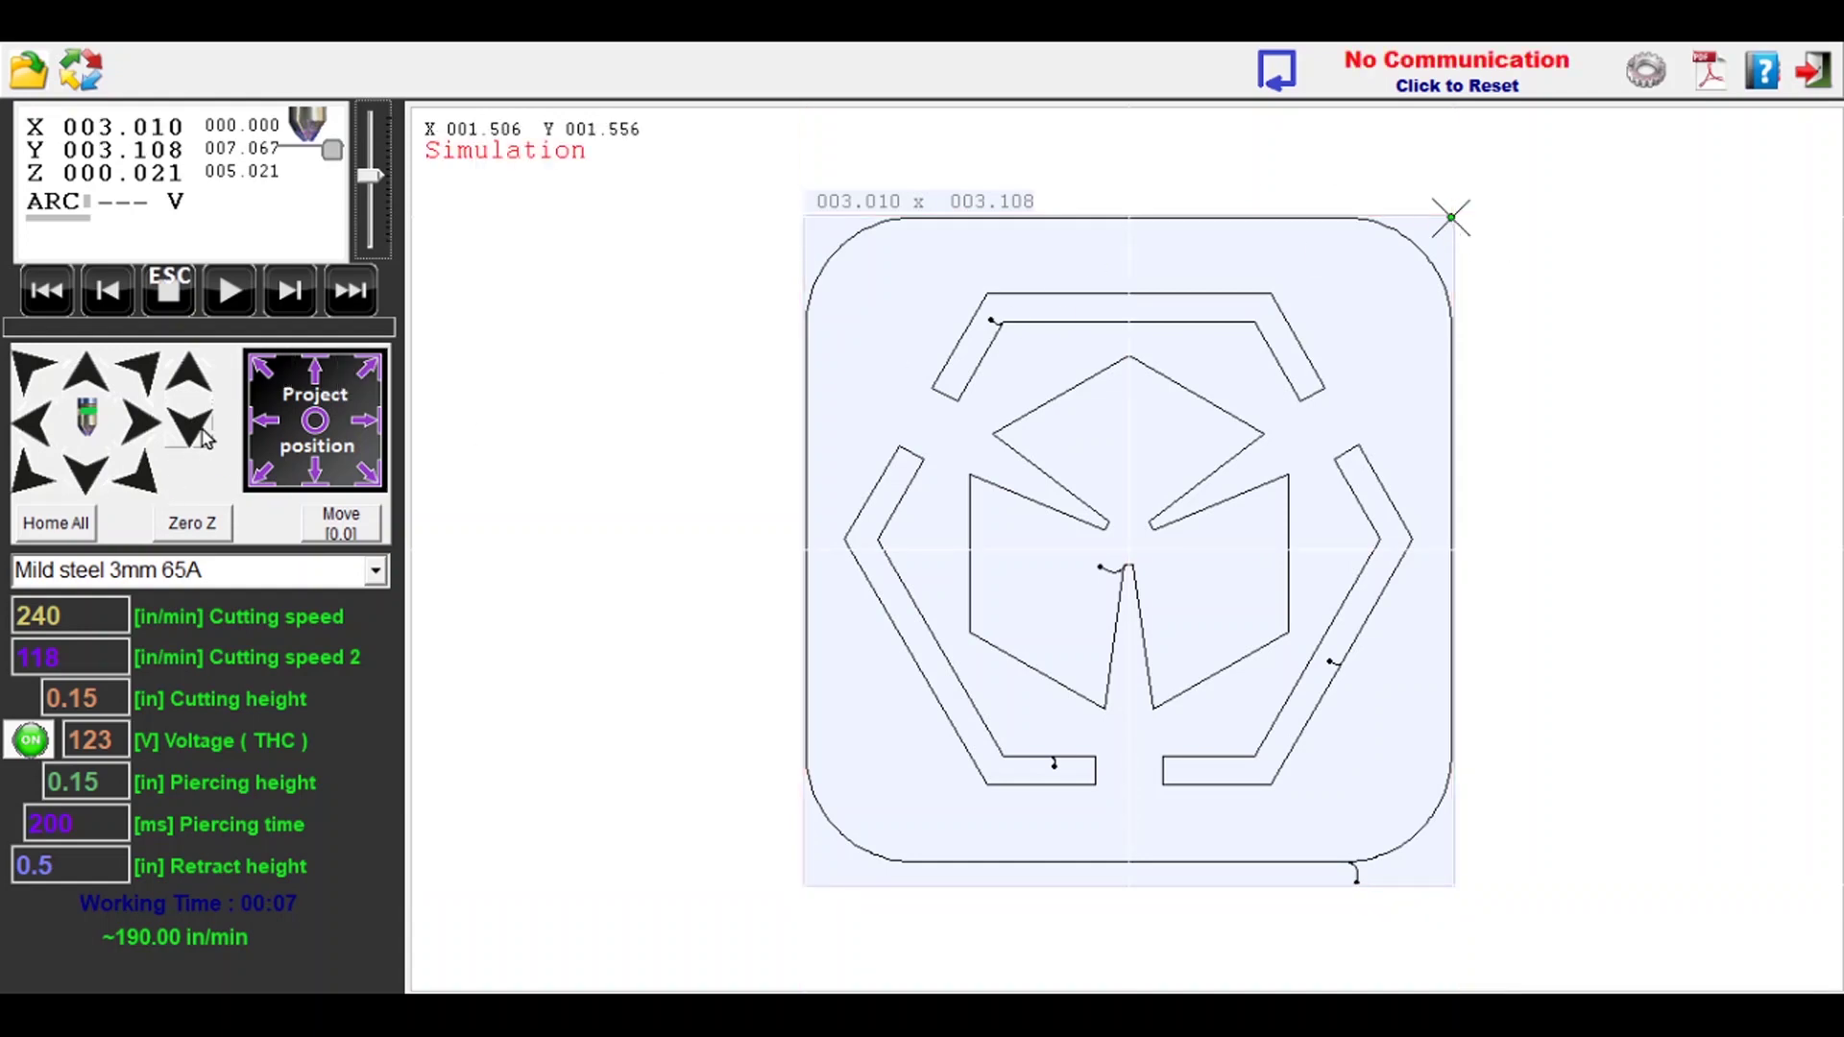
click(262, 368)
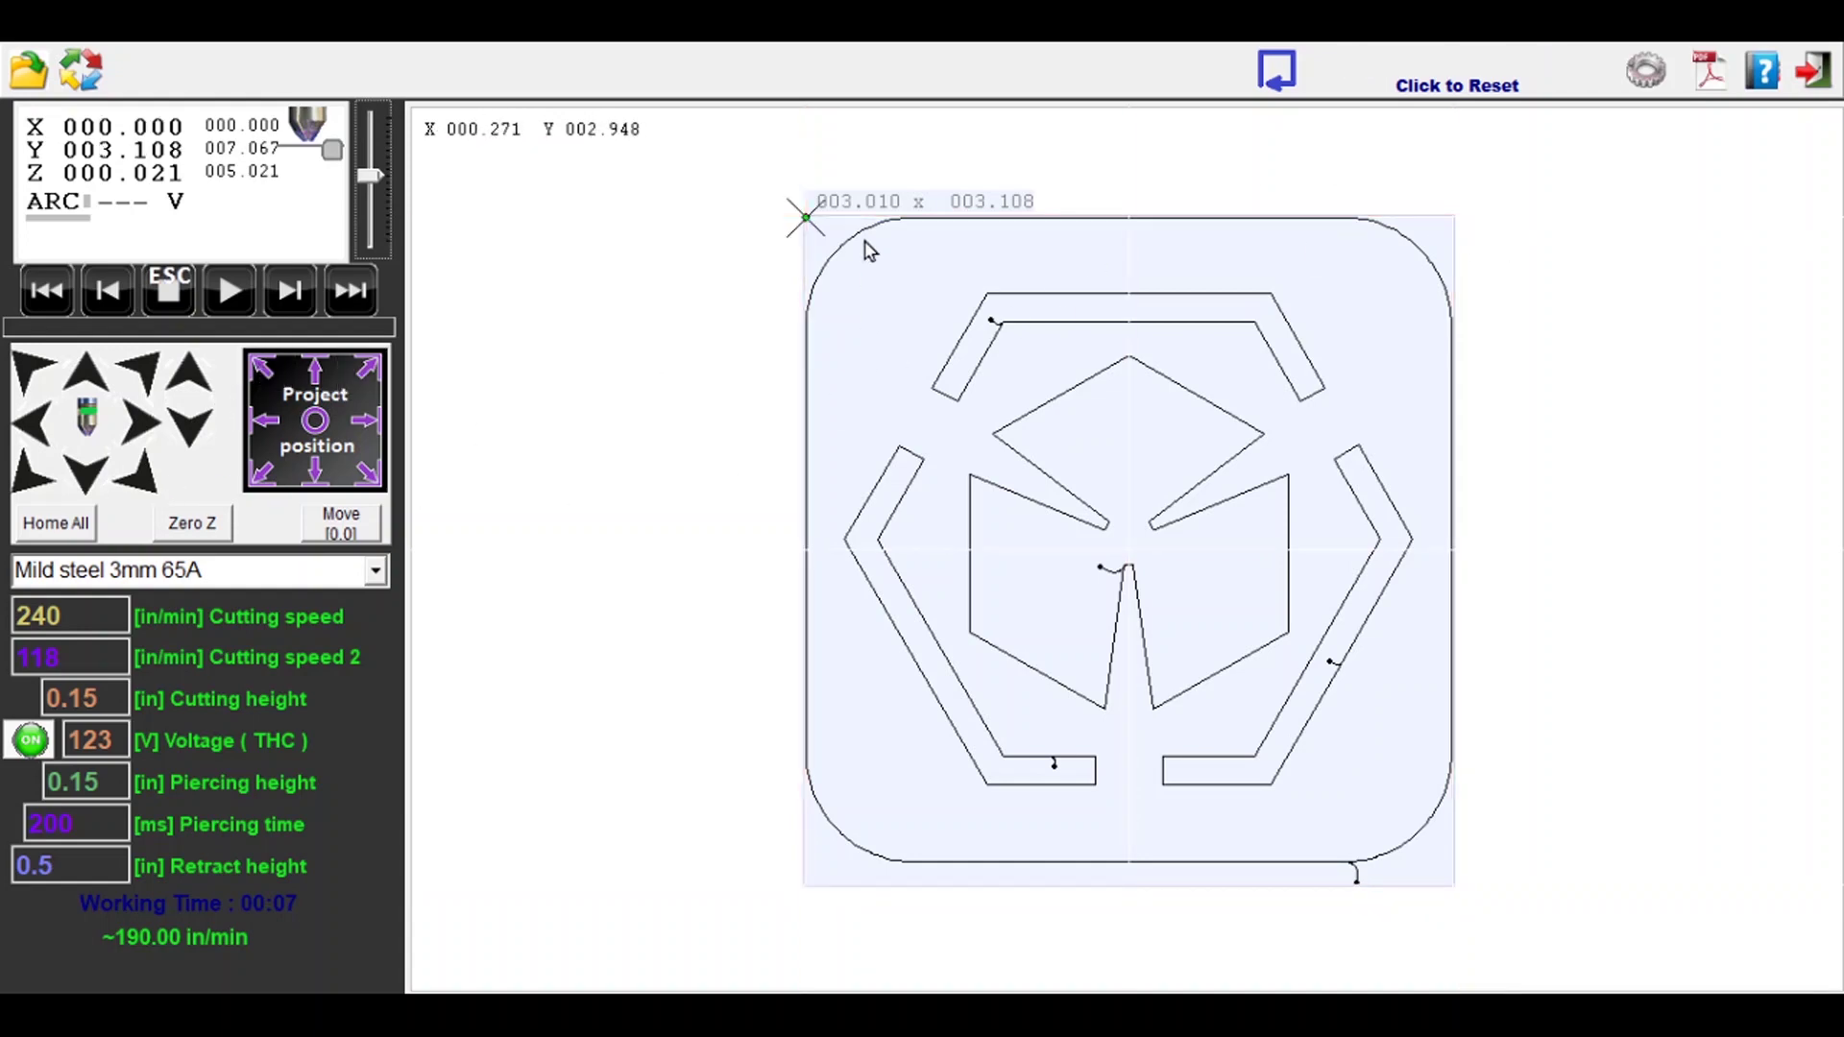
click(315, 420)
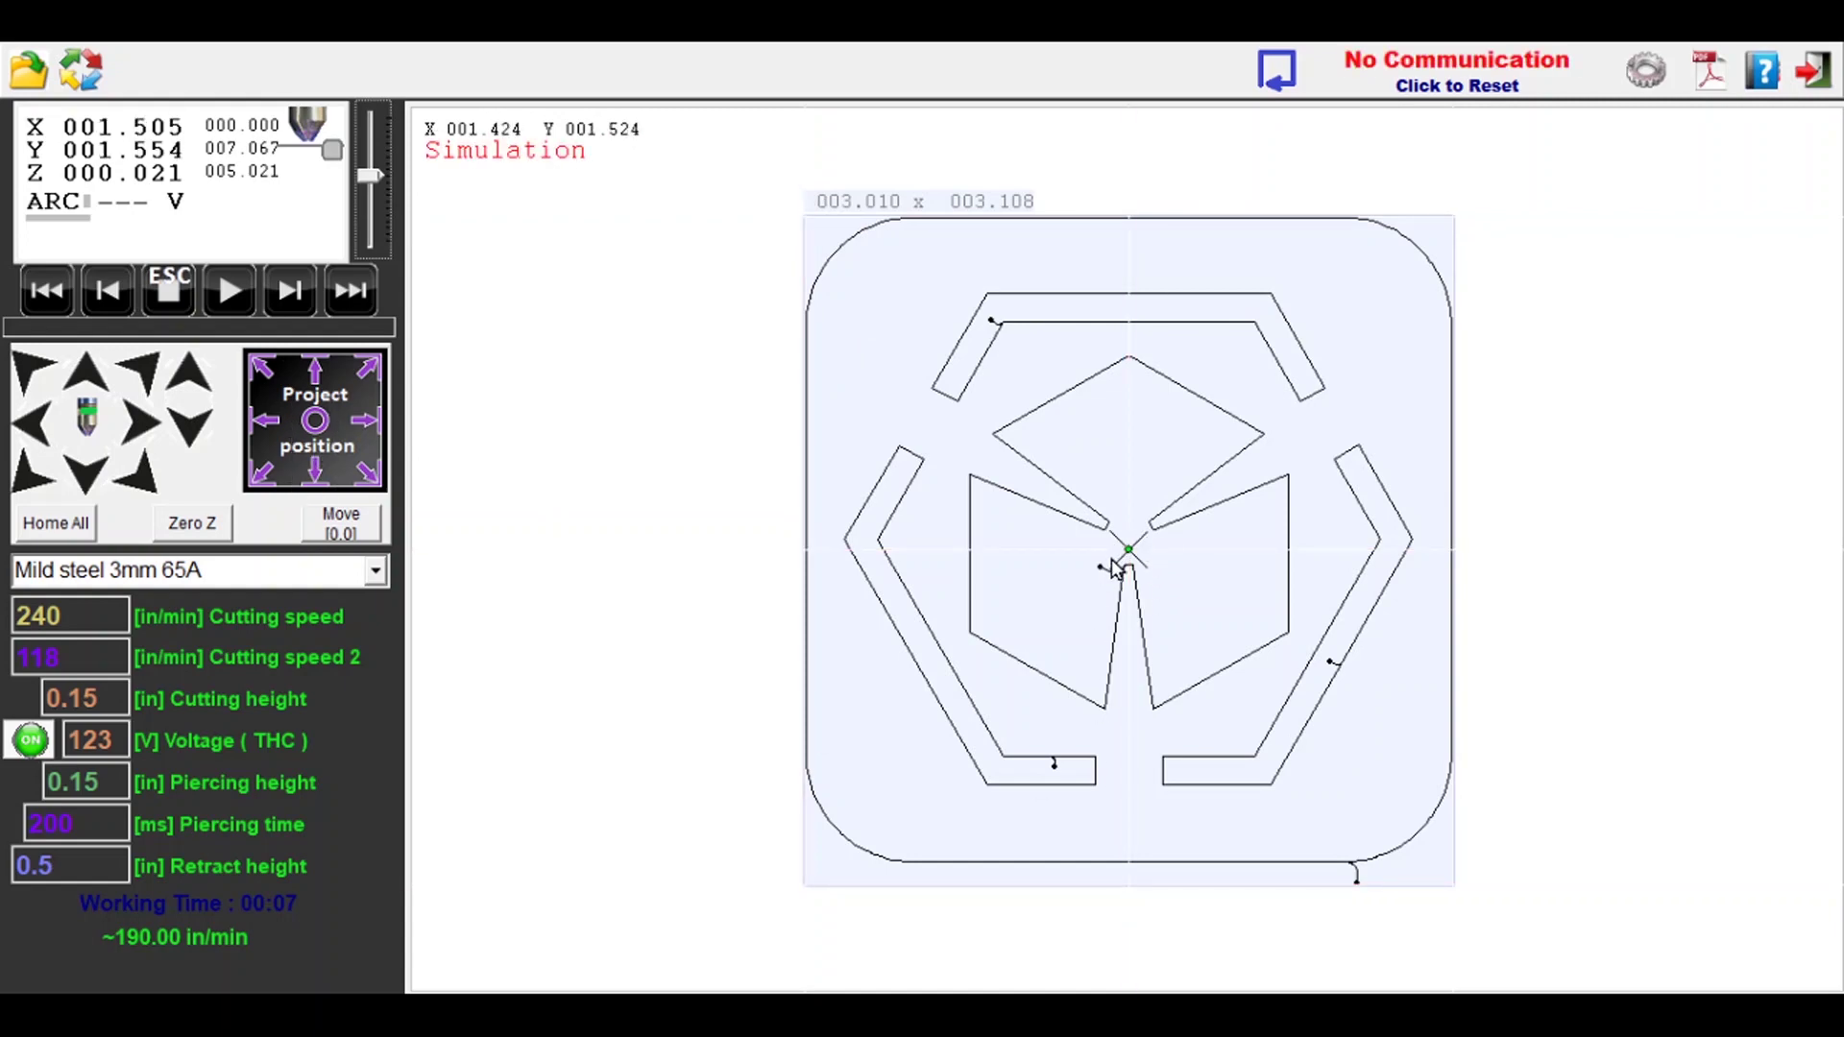
click(75, 524)
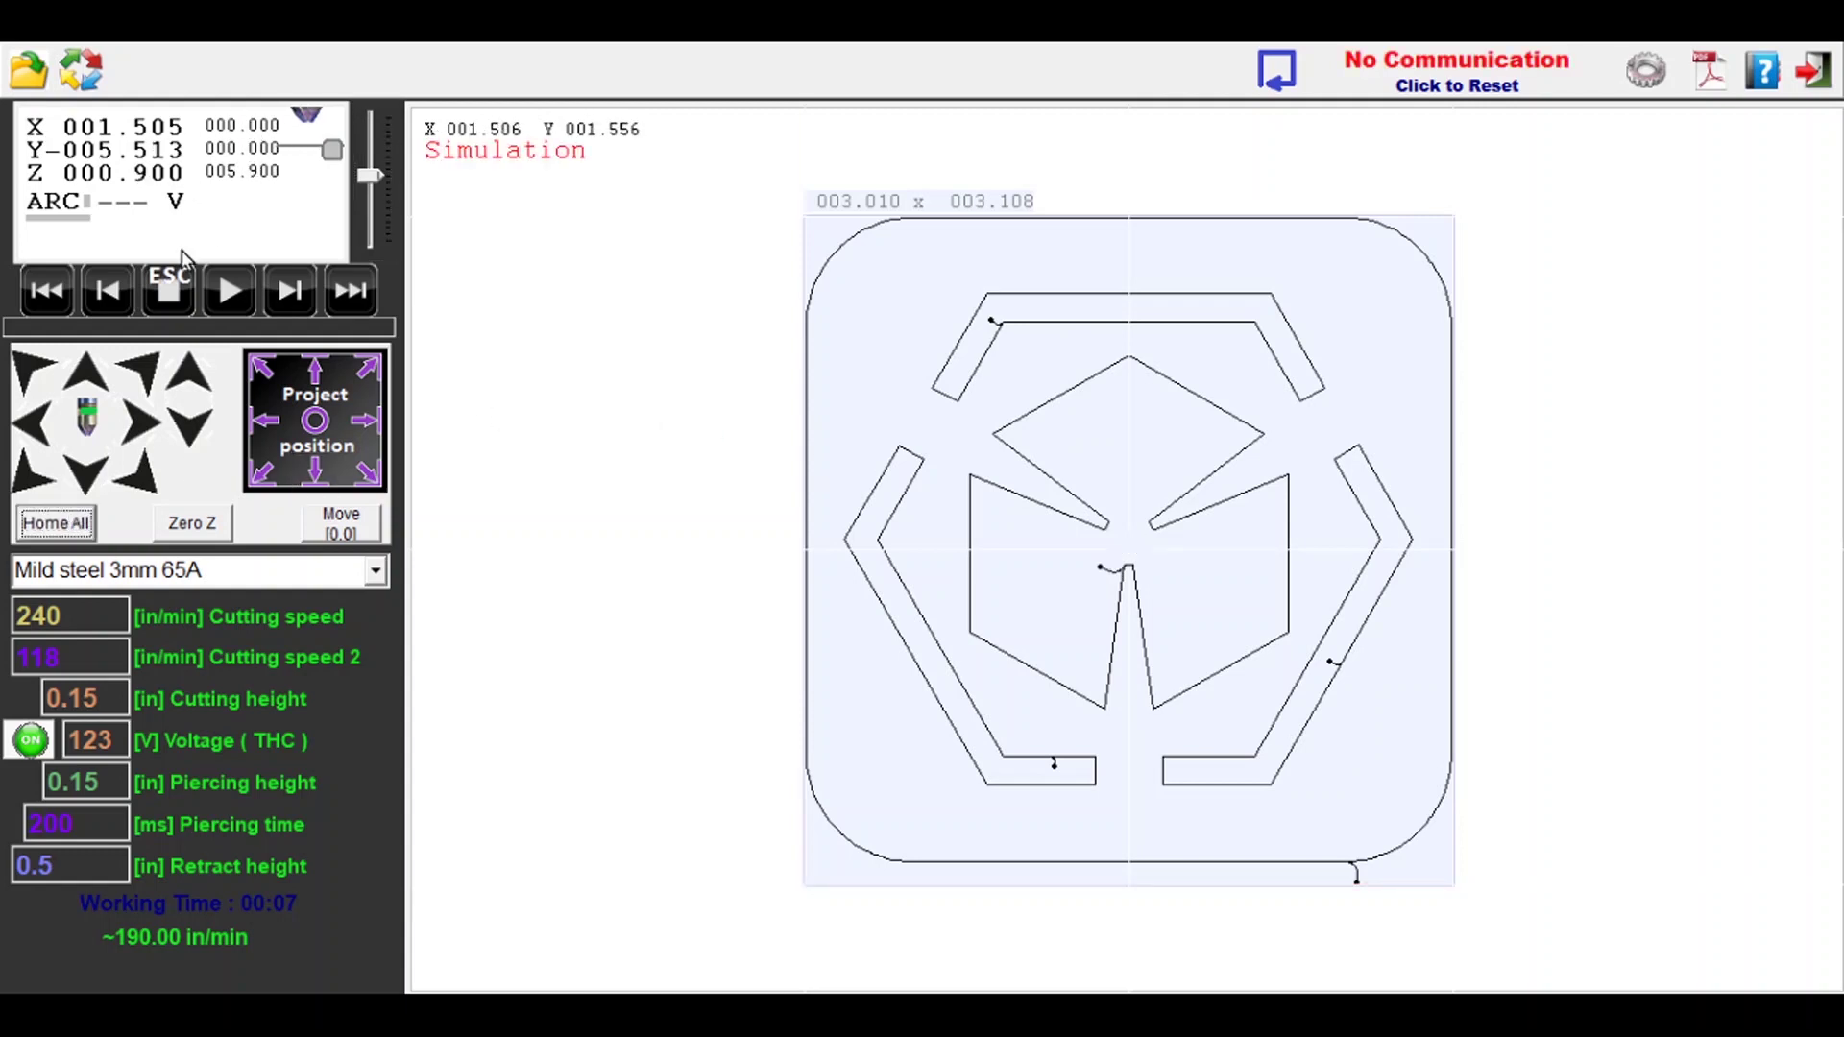
click(174, 532)
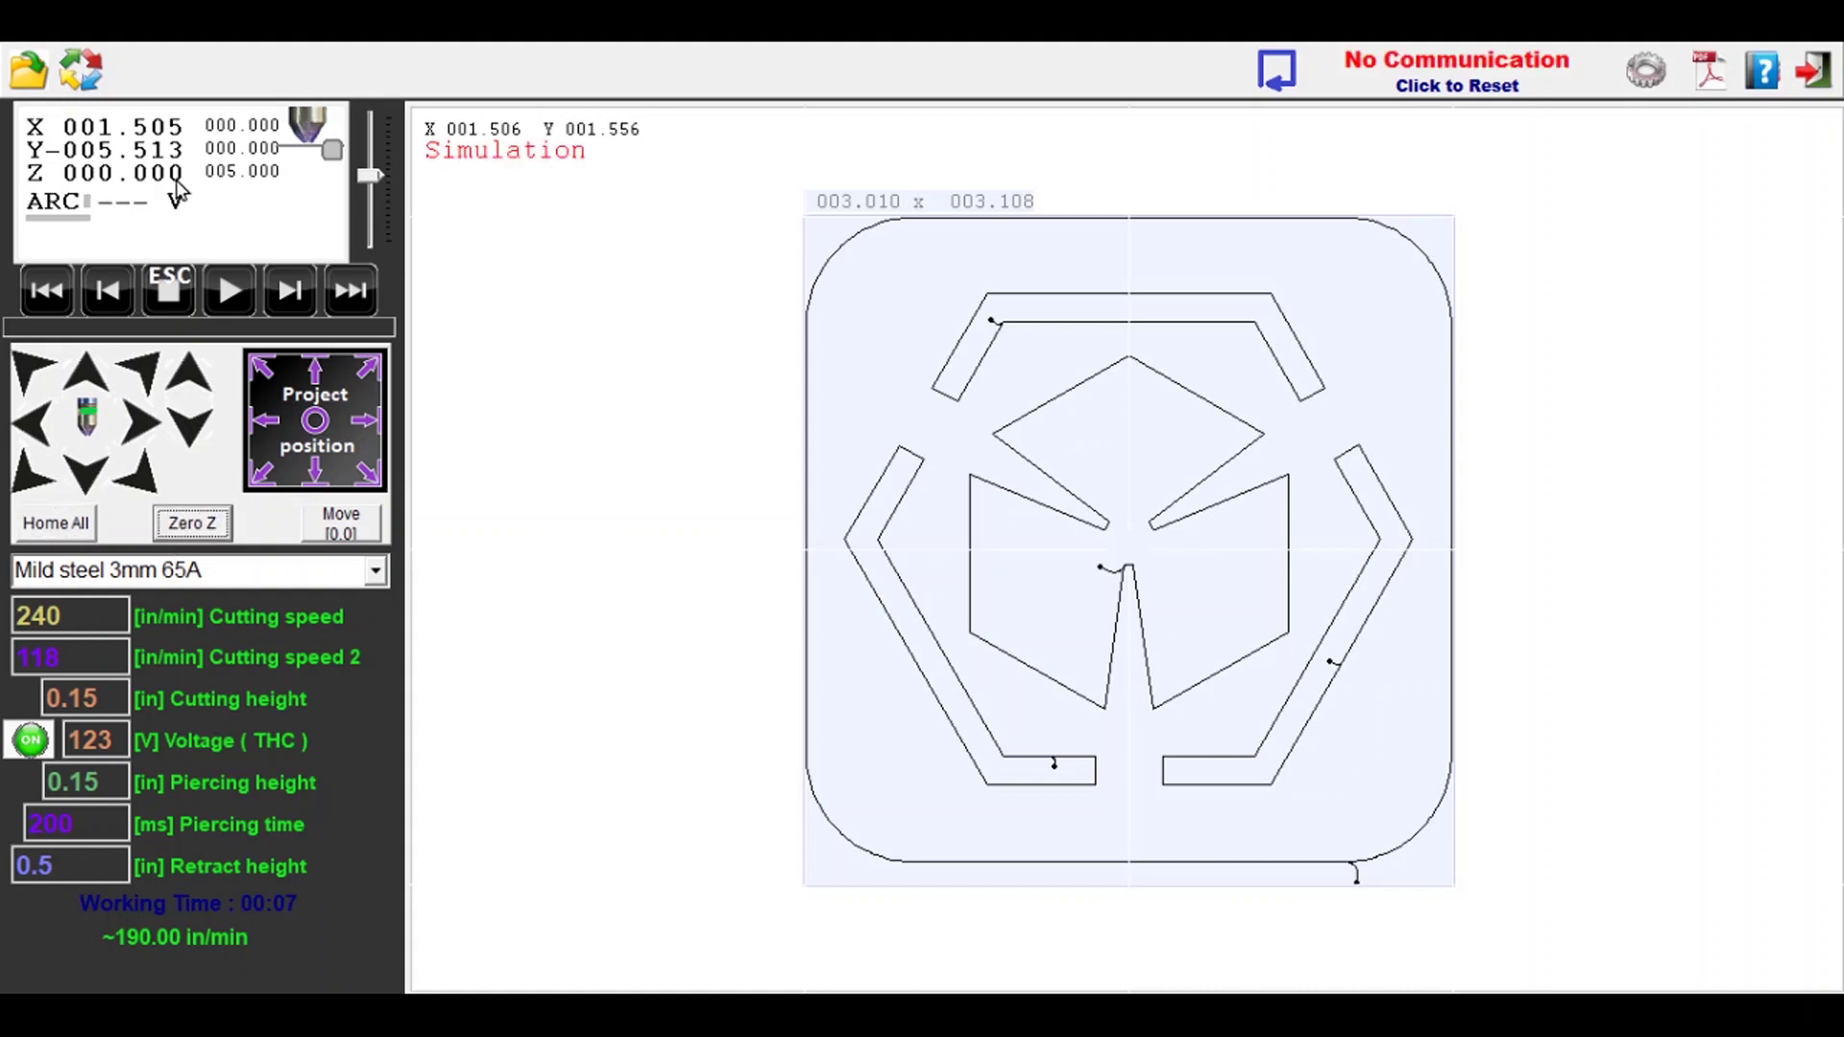
- Park the torch at origin 0,0 after jogging up and left, then toggle the torch state
click(349, 536)
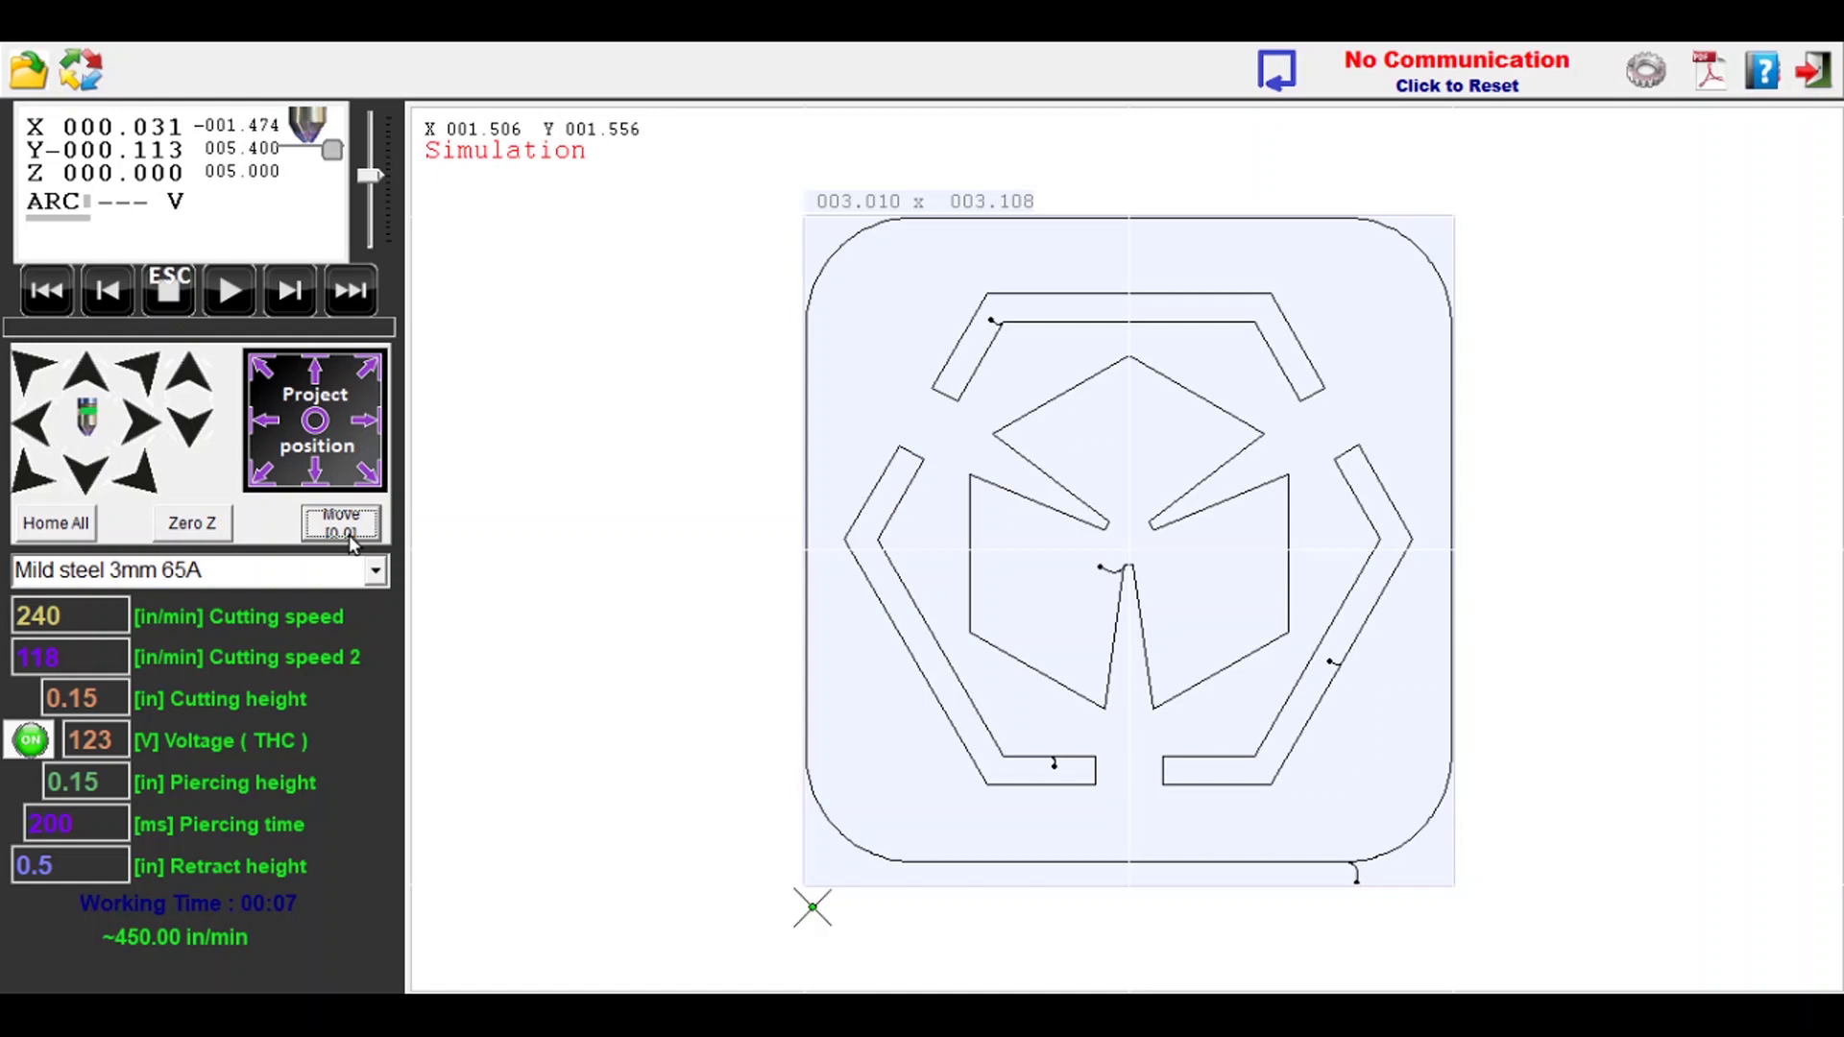
key(Up)
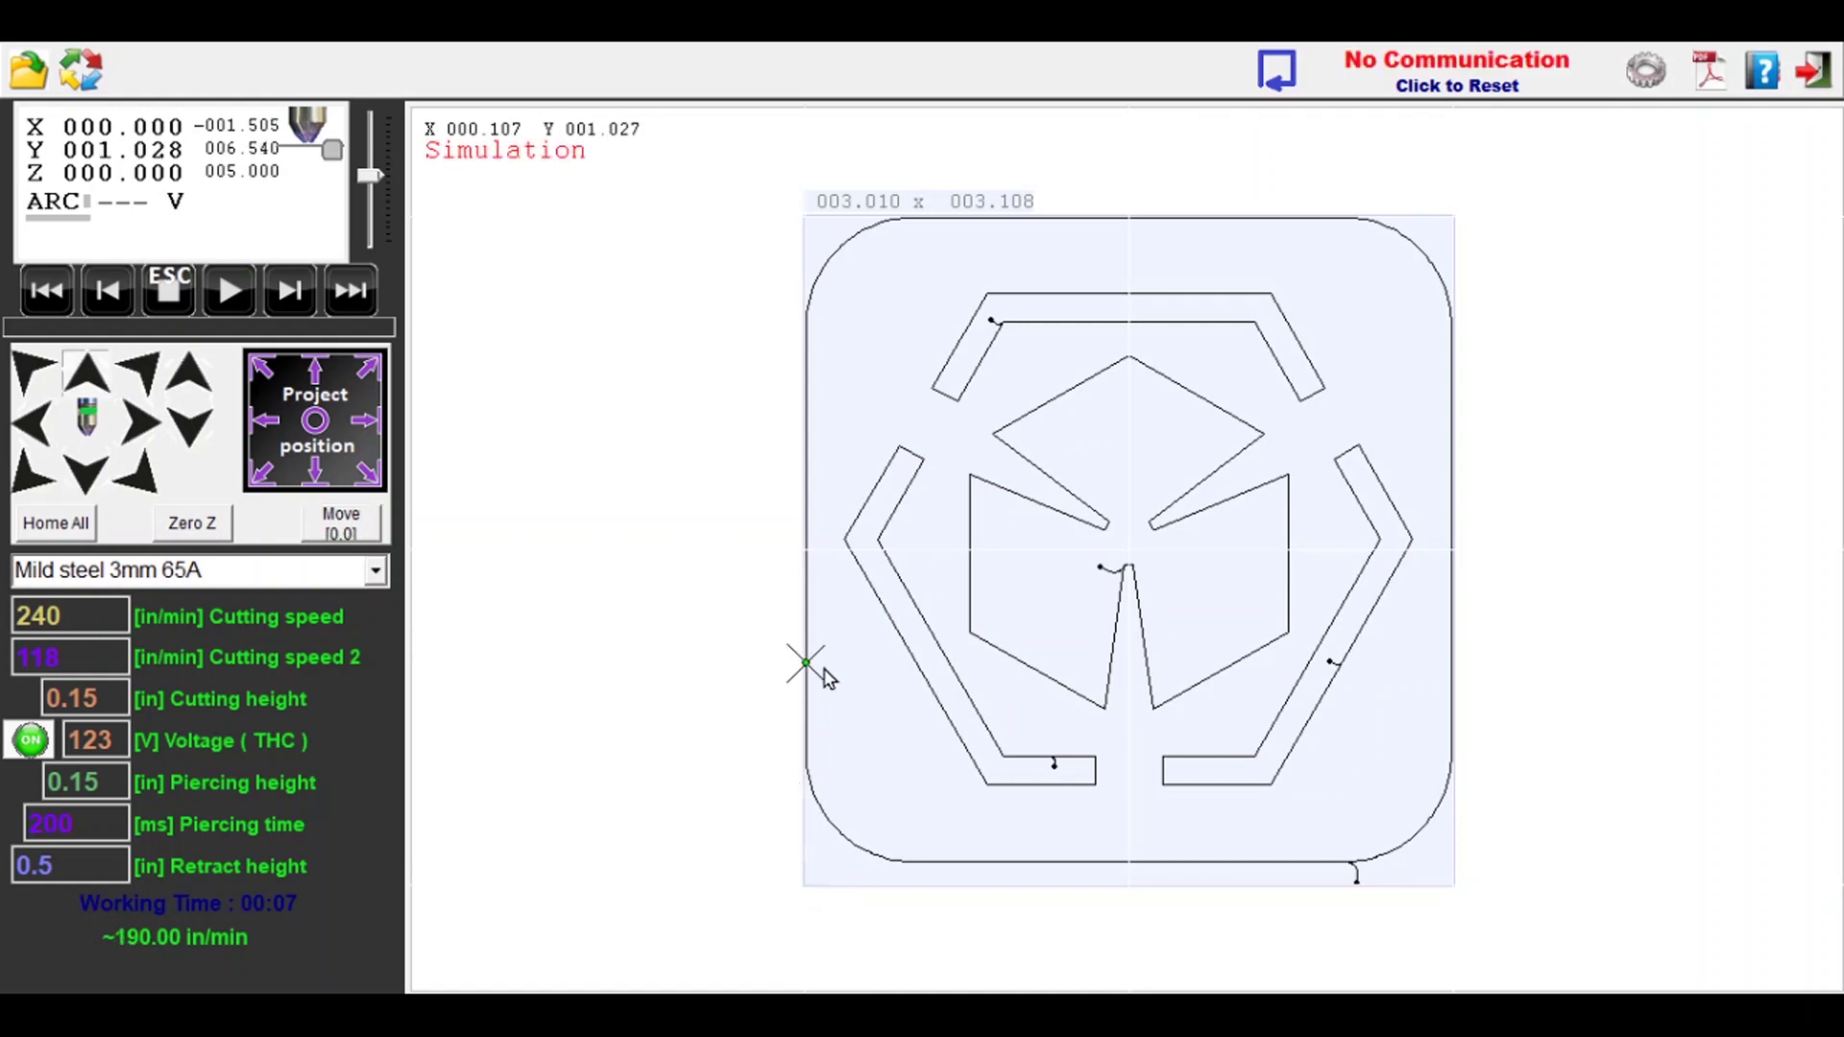
key(Left)
mouse_move(325, 434)
click(346, 527)
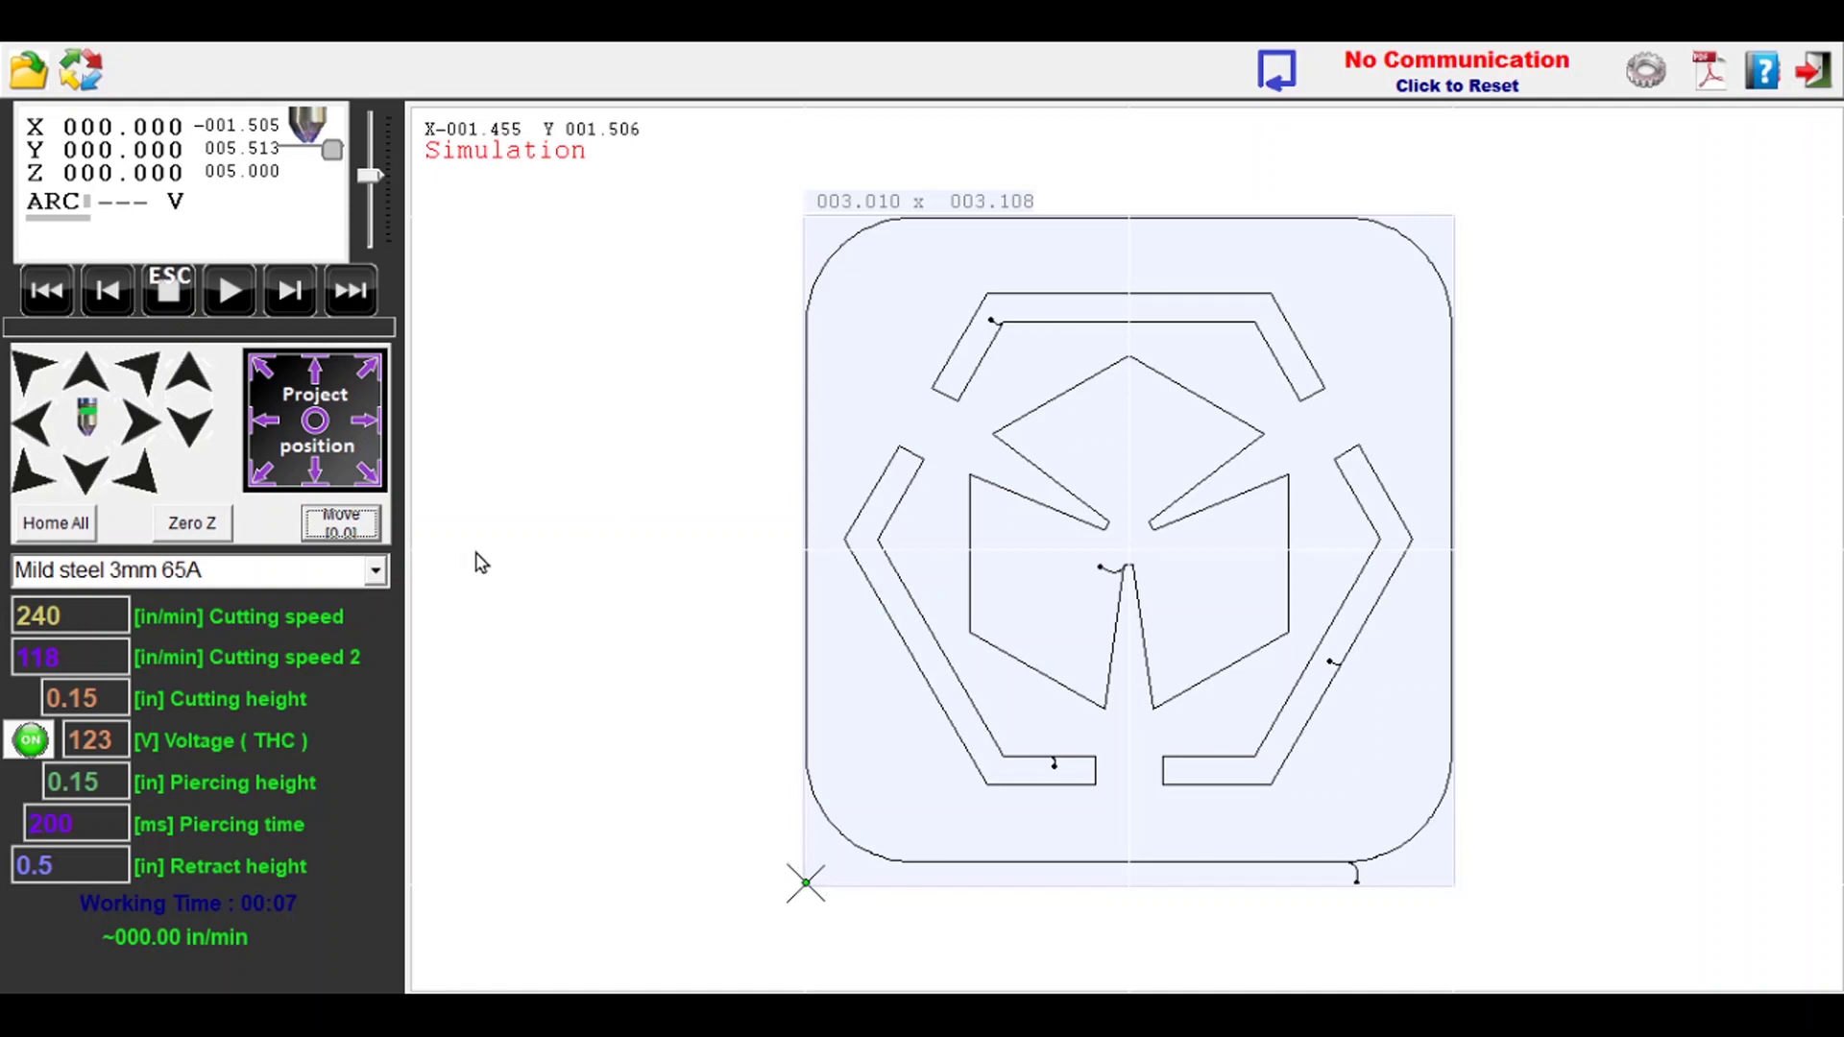
click(87, 428)
click(359, 574)
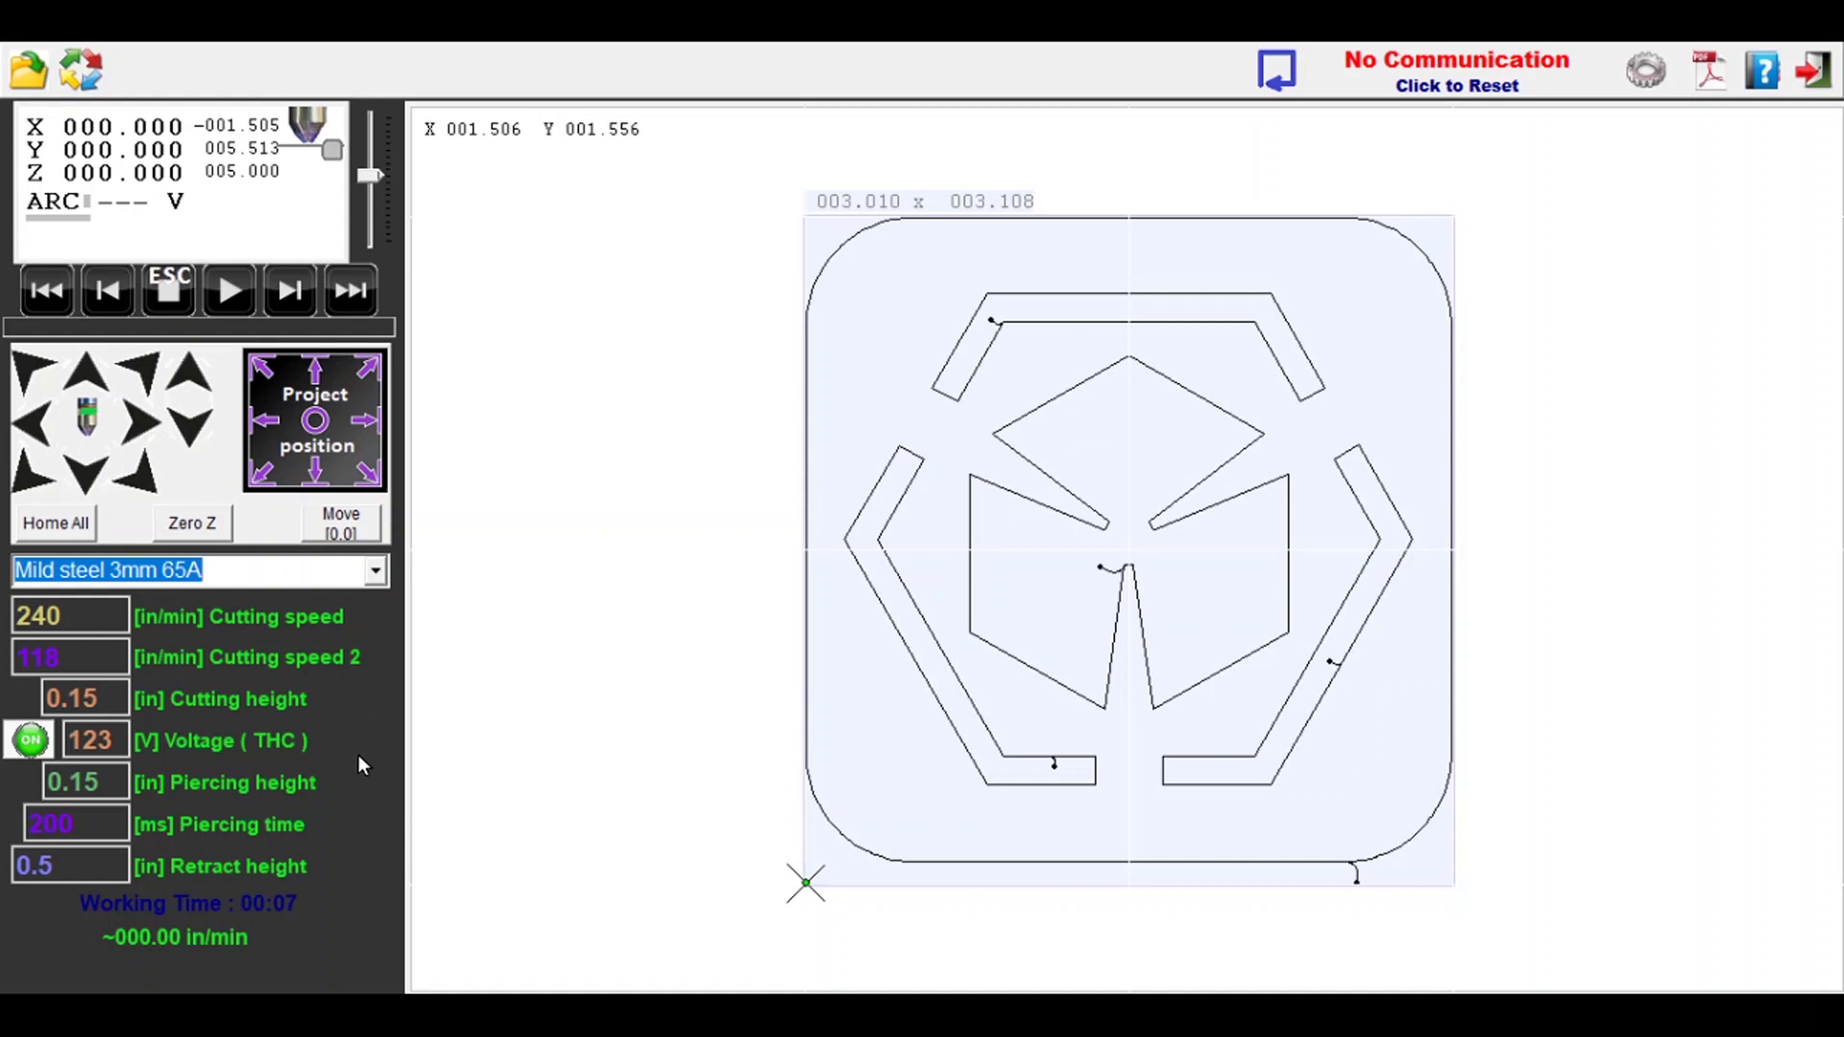
- Switch to Mild steel 4mm 65A, enable THC, and select the Piercing time 500 and Retract height 0.5 values
key(Down)
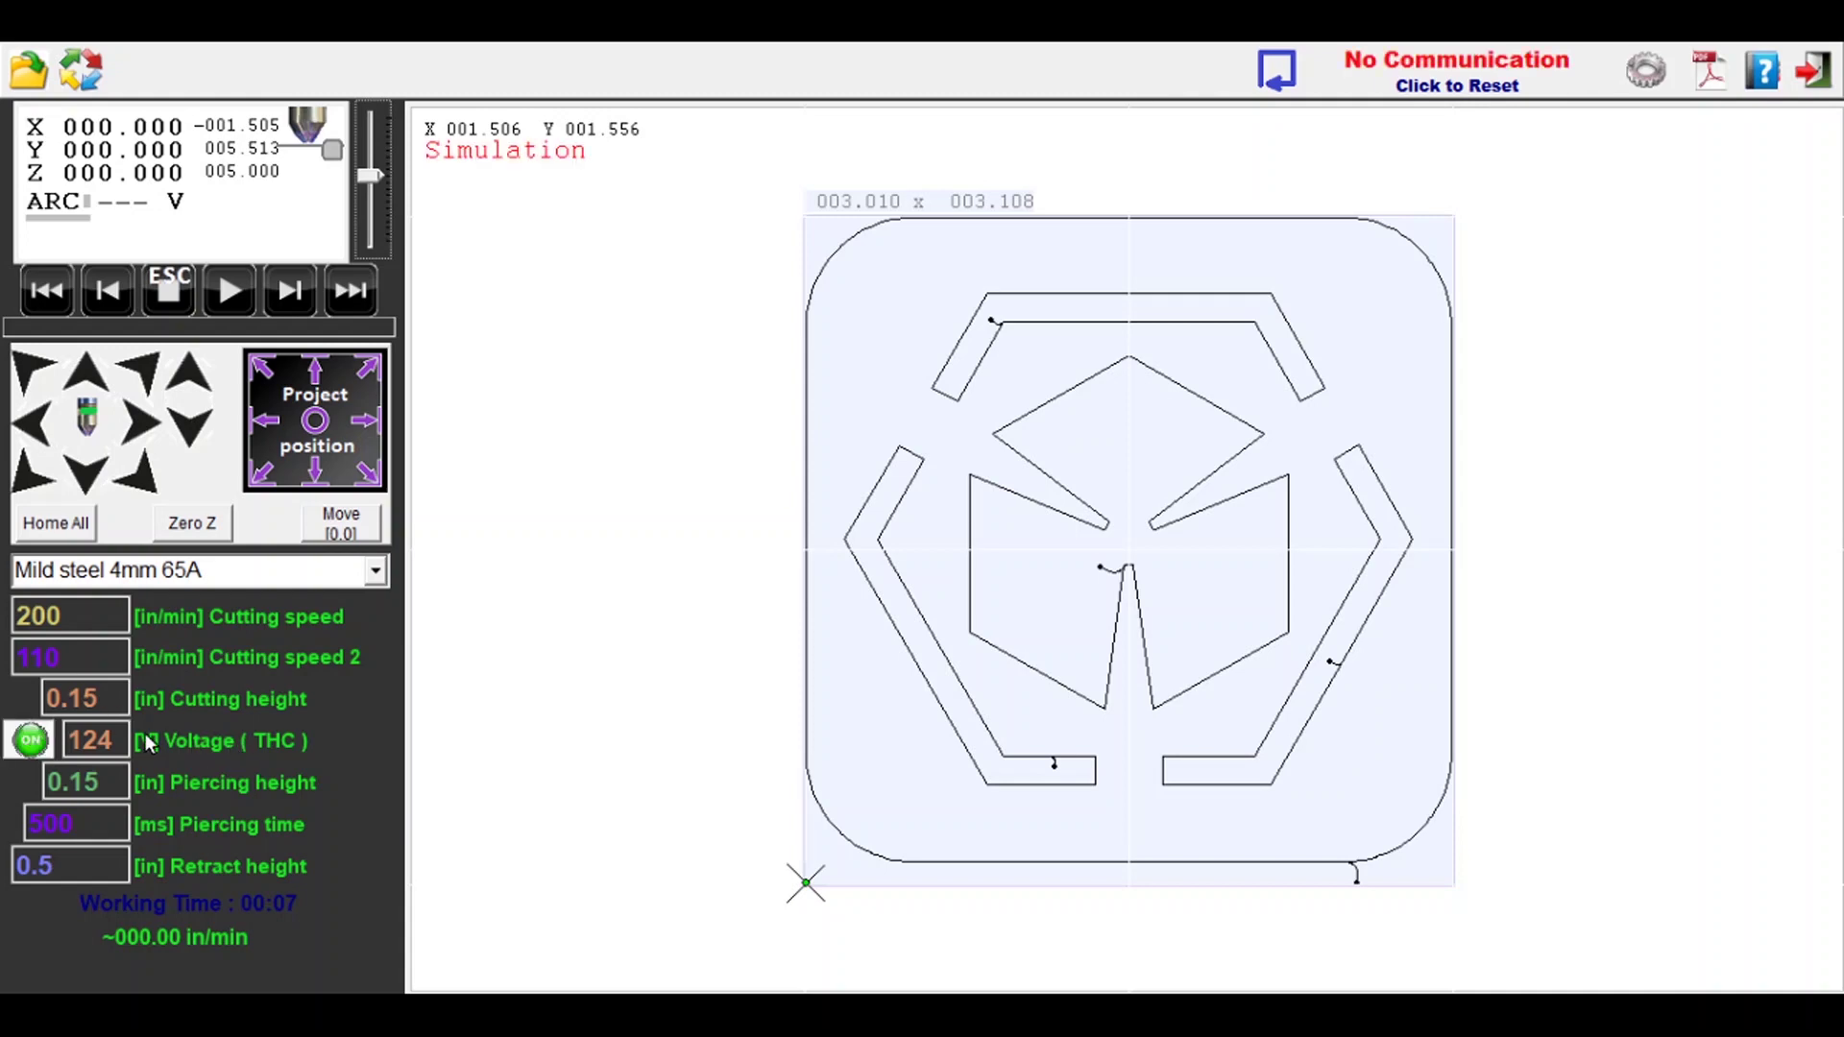
click(30, 739)
drag(97, 824, 5, 823)
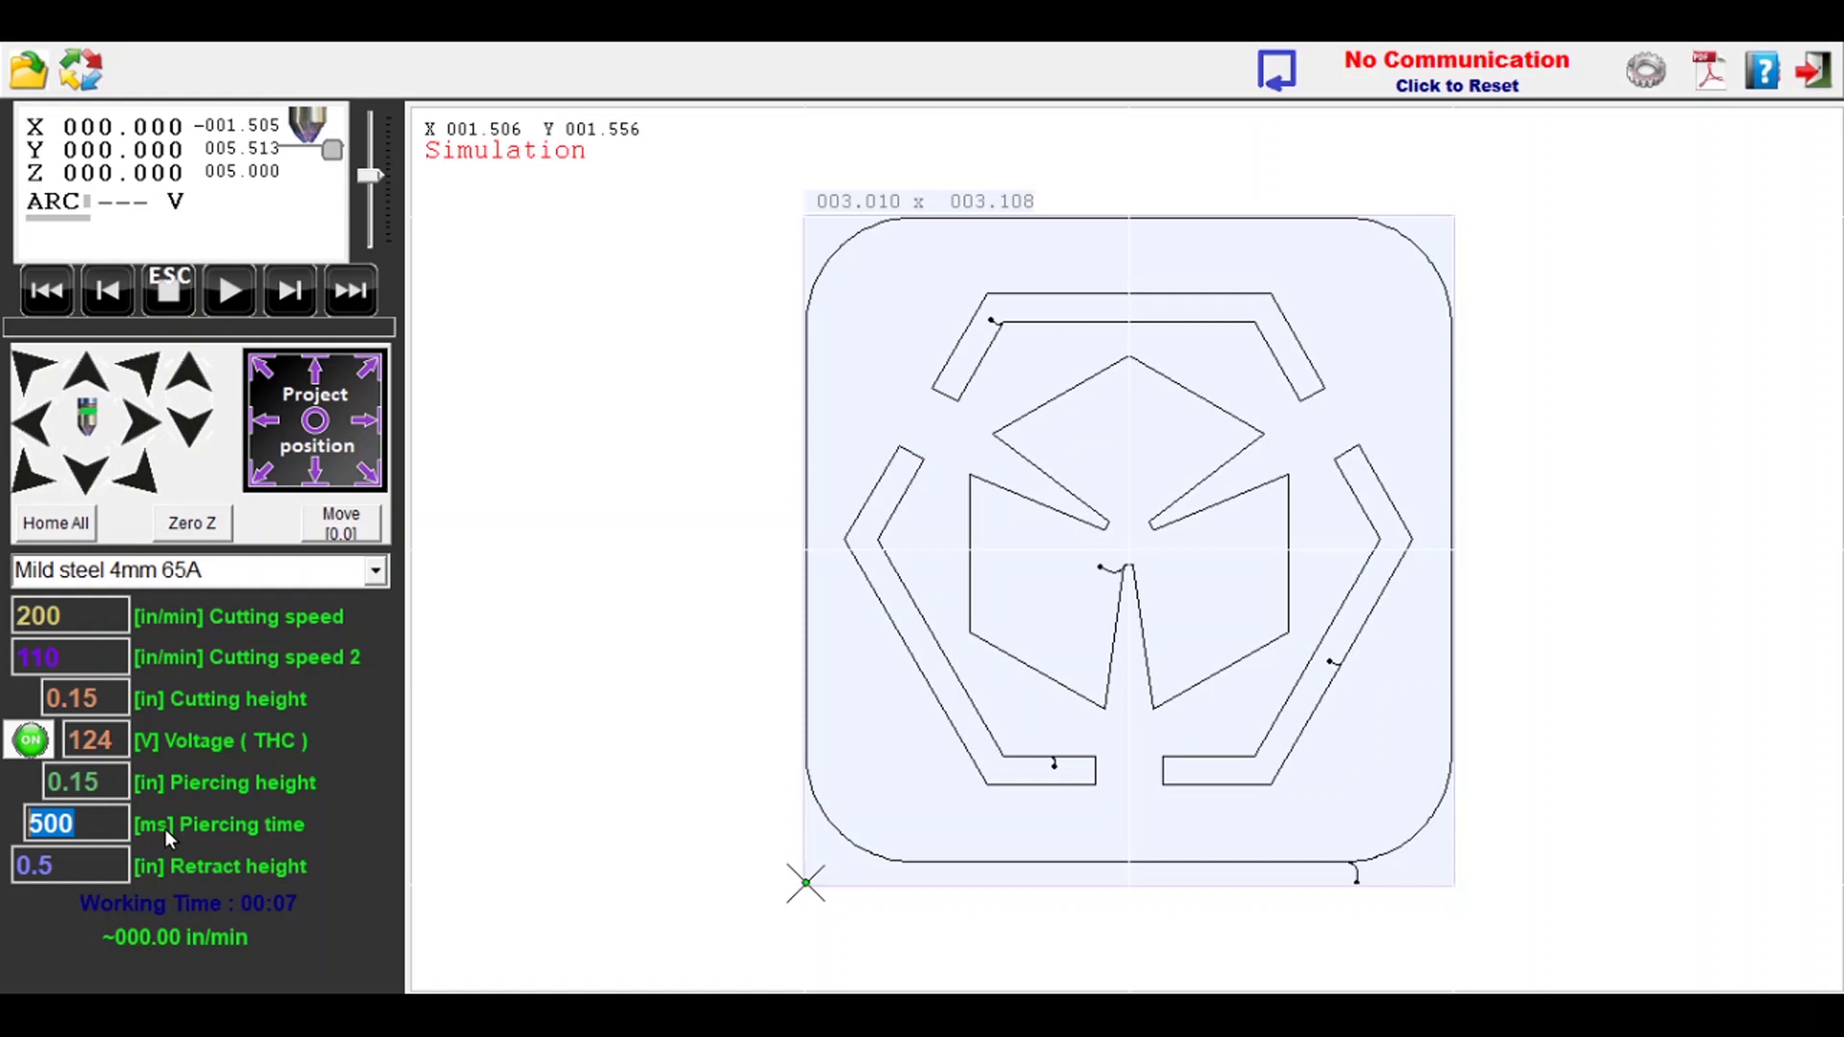
click(112, 865)
drag(37, 865, 4, 876)
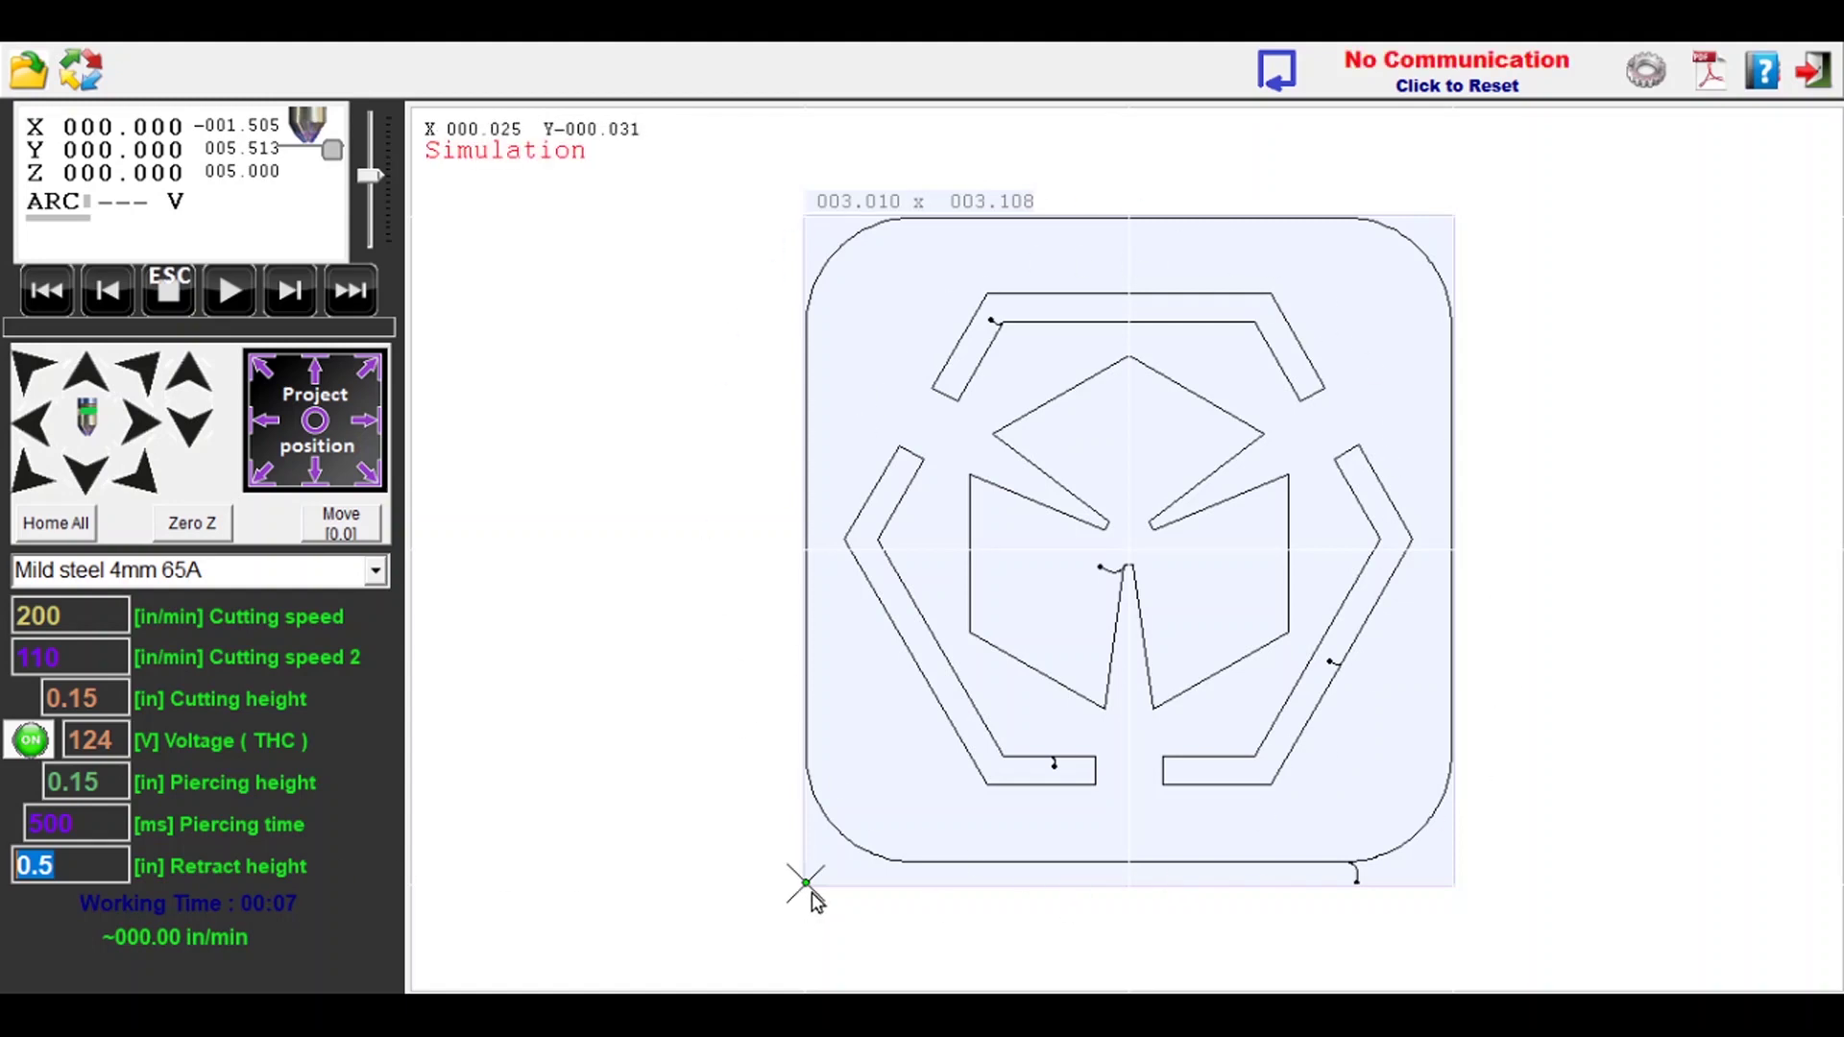
- Jog the torch left, up, right and down, ending at X -0.381, Y 0.000
key(Left)
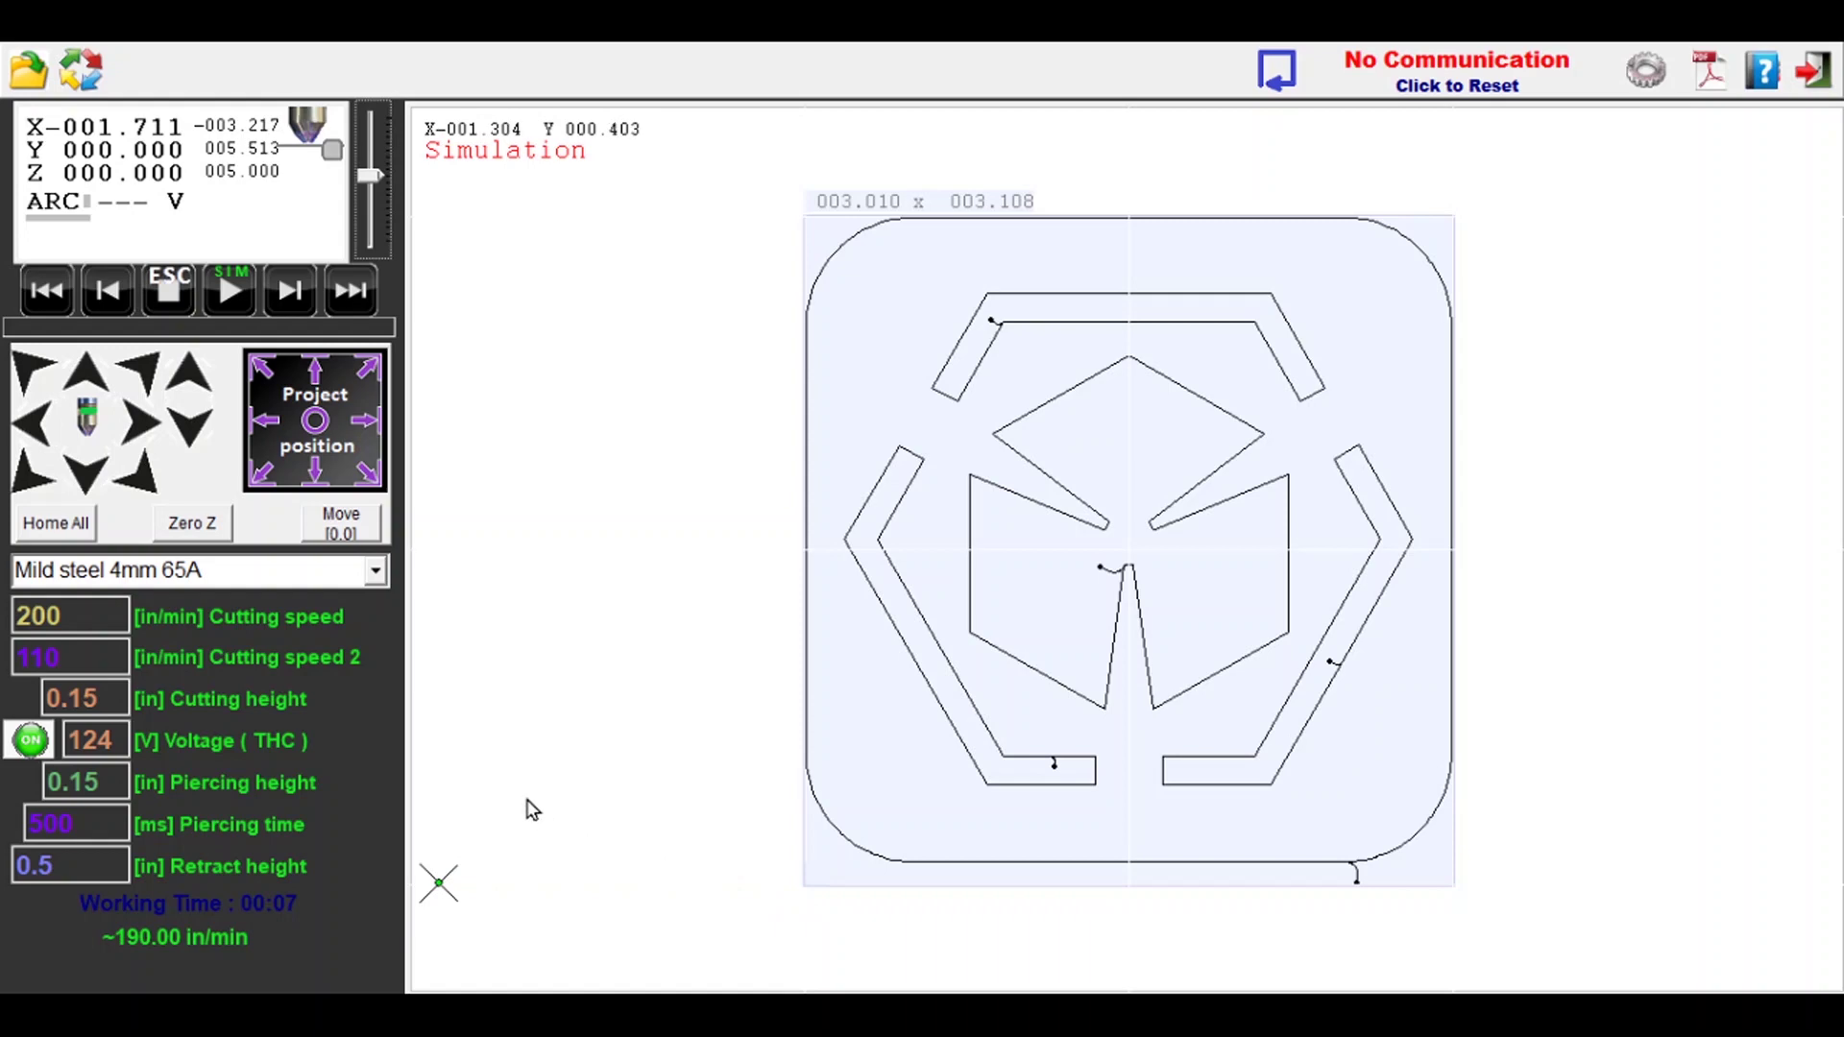
key(Up)
key(Right)
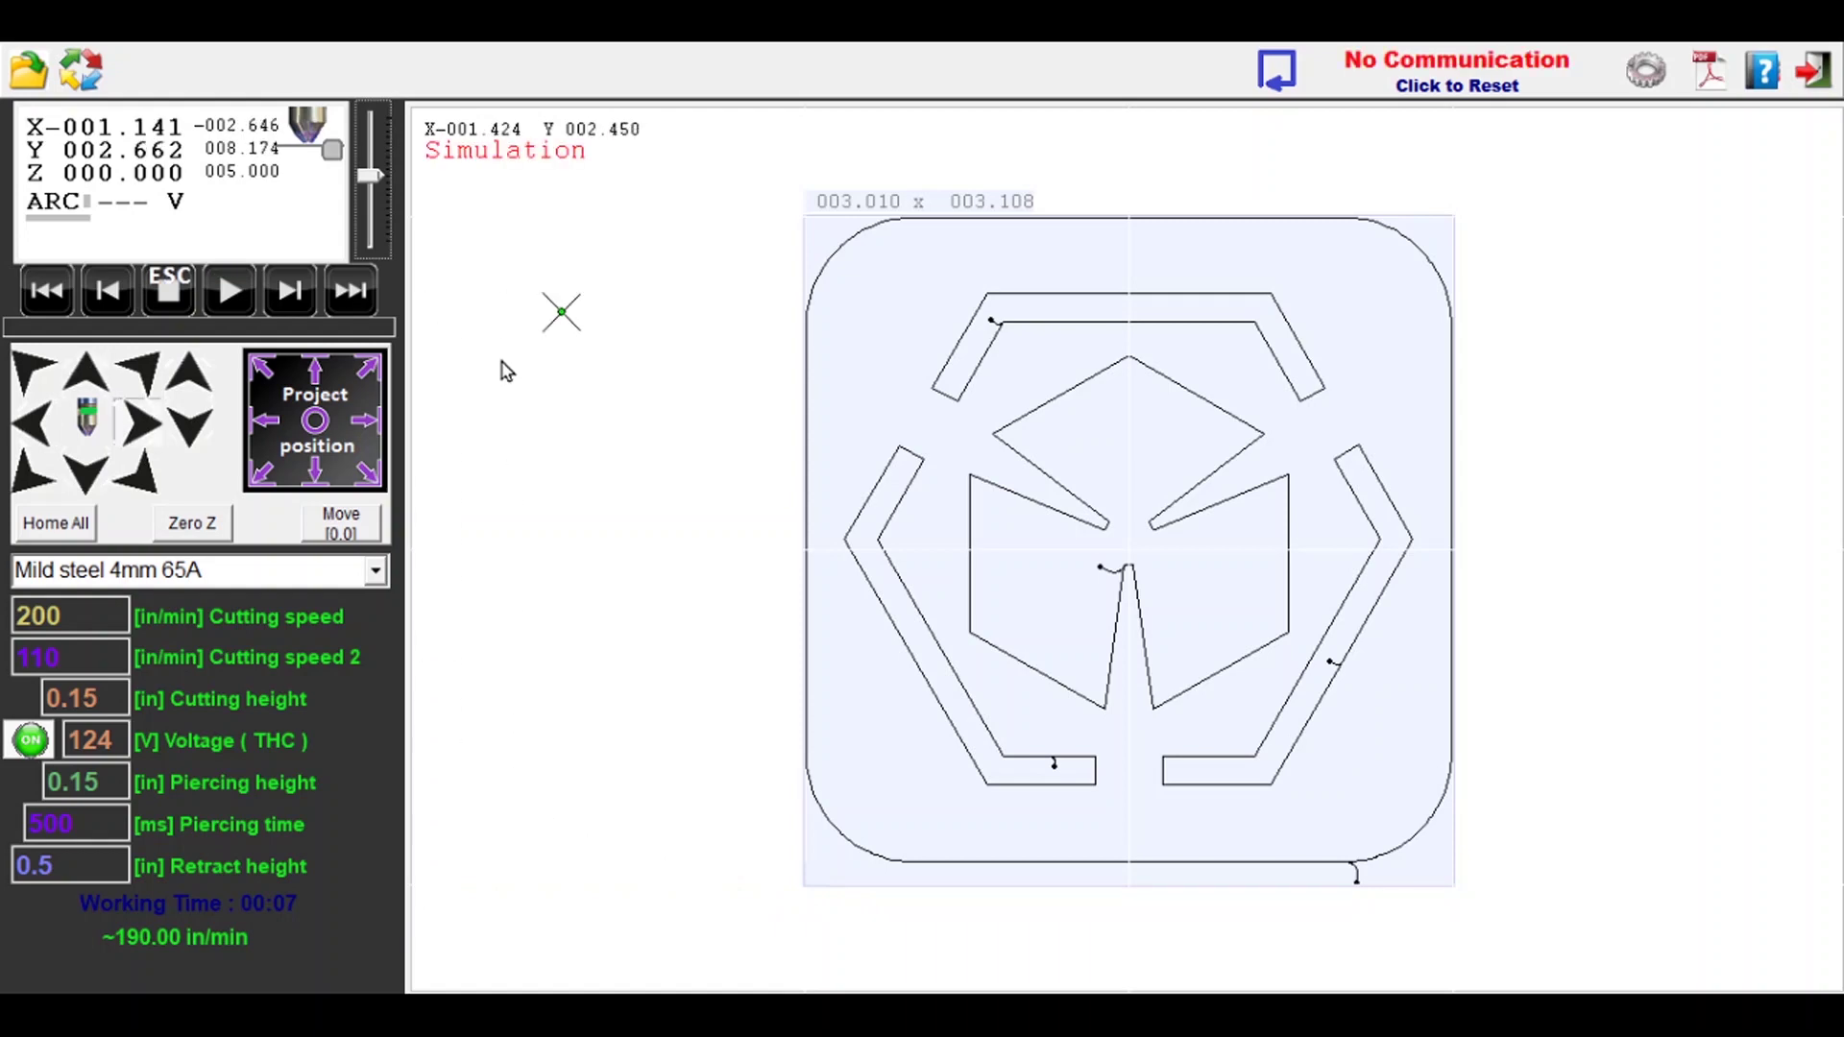
key(Down)
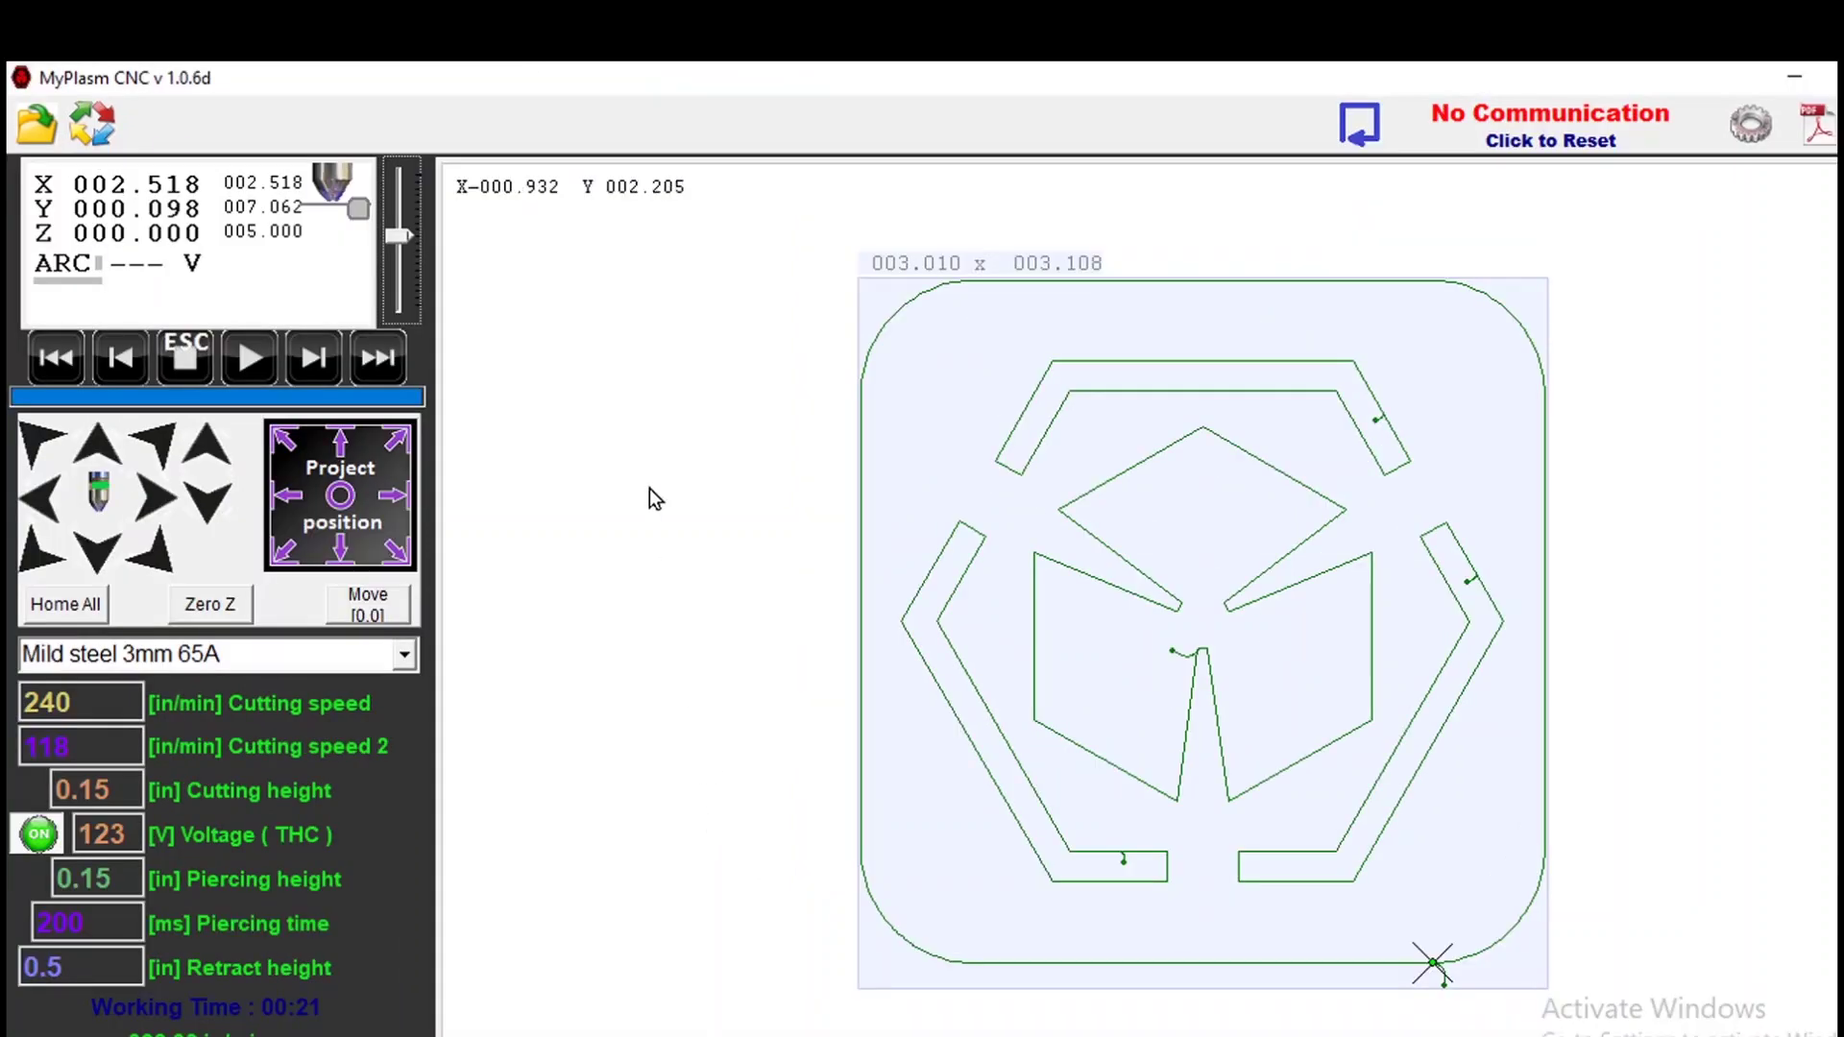
- Move the torch to two spots left of the plate, then cut from the outer rounded-square path
right_click(649, 488)
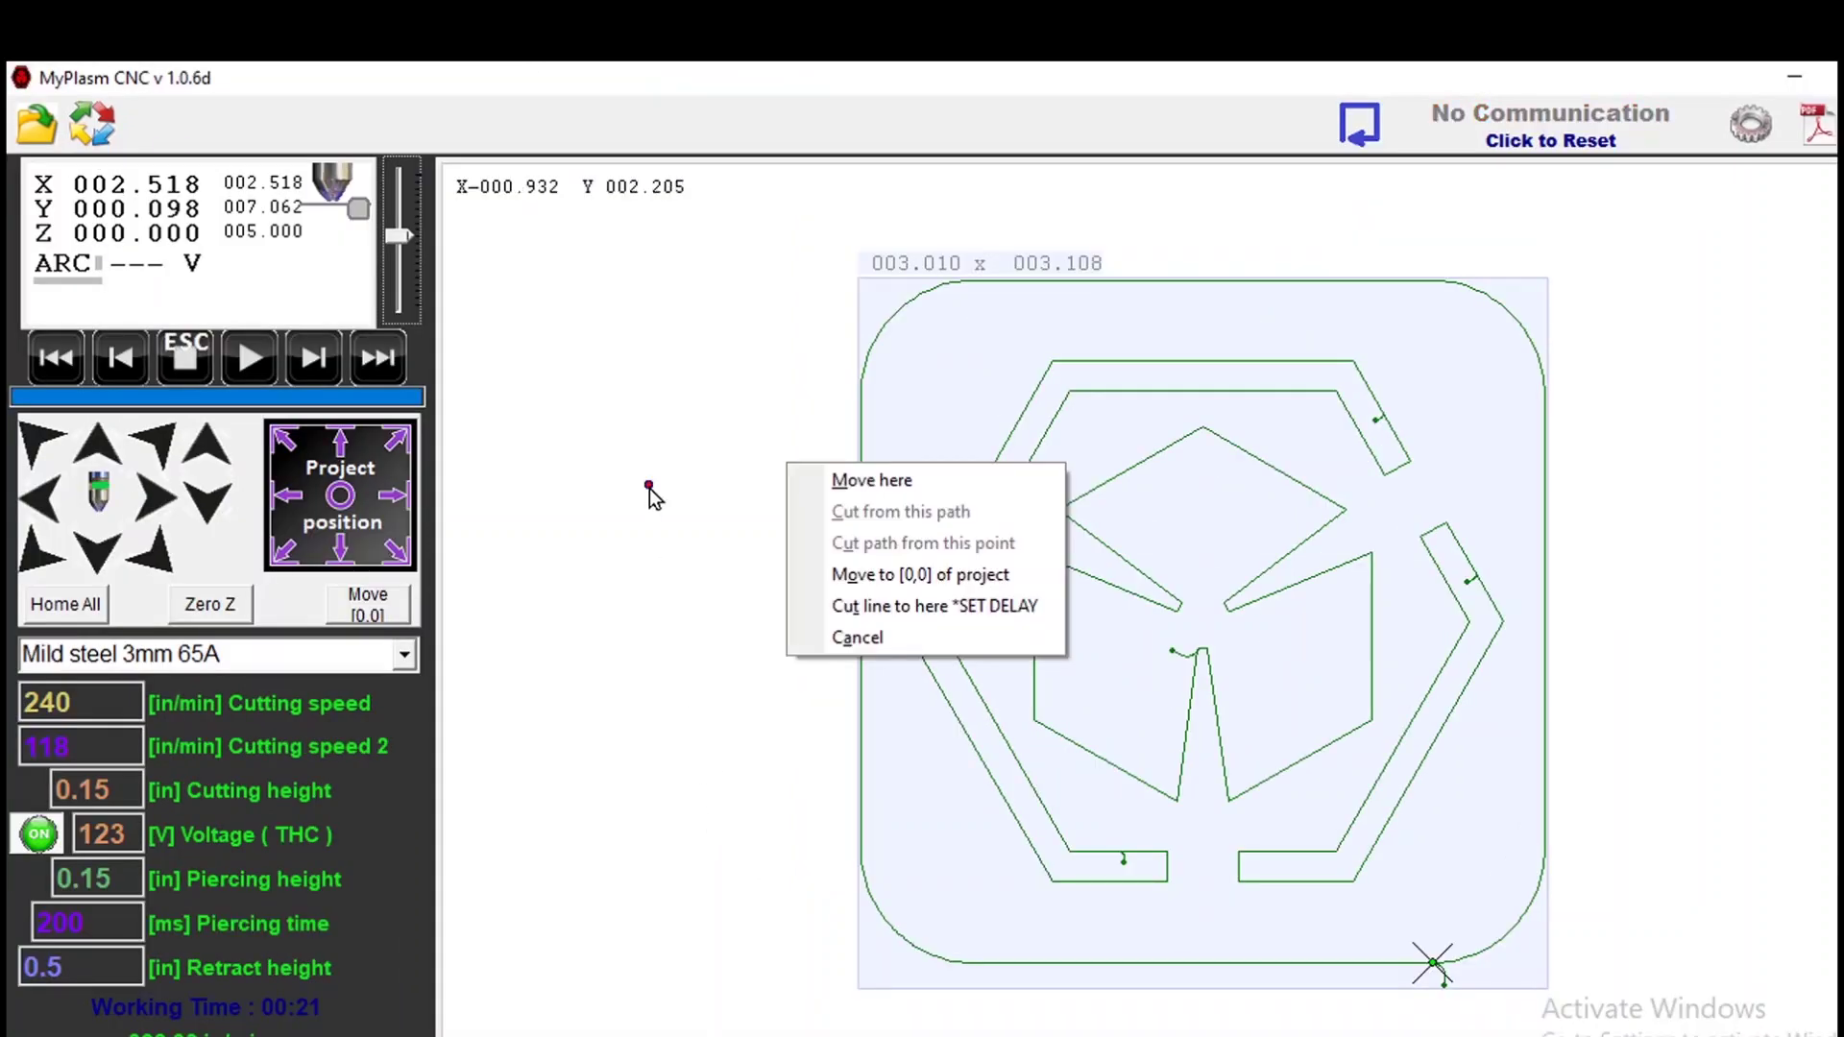
click(841, 480)
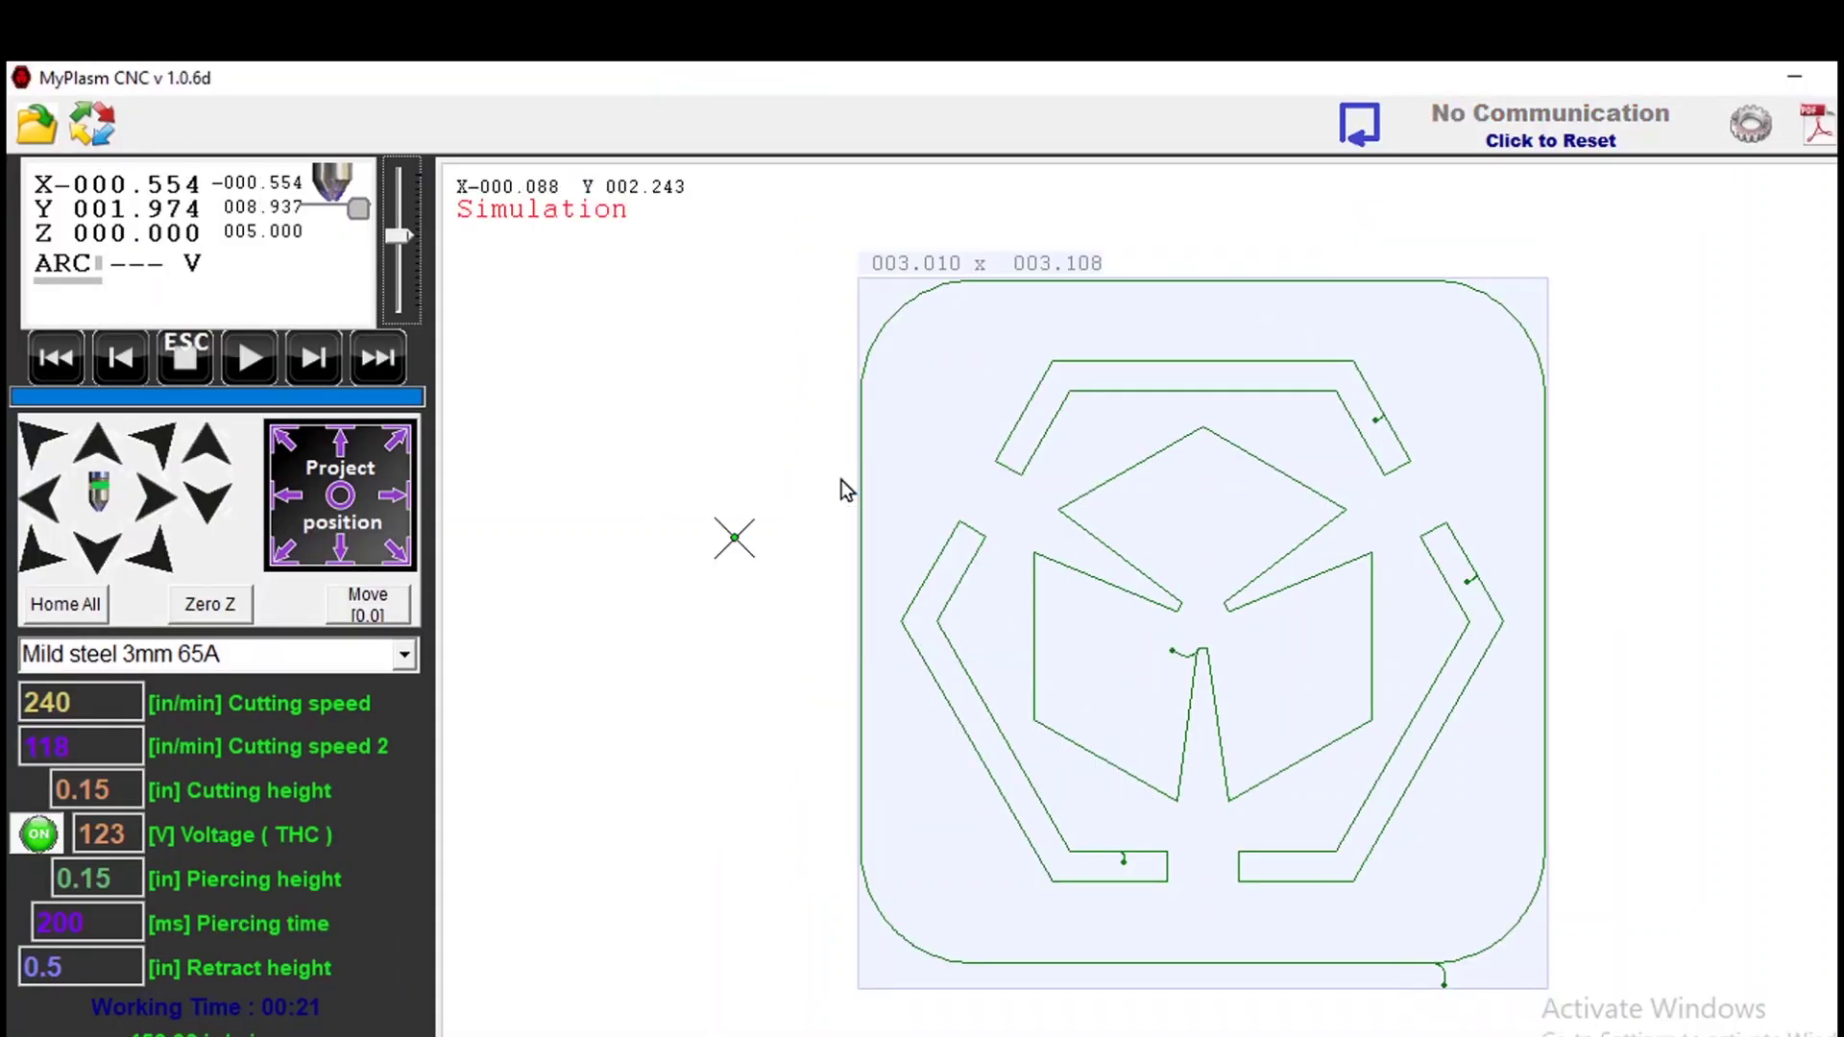
right_click(712, 599)
click(870, 590)
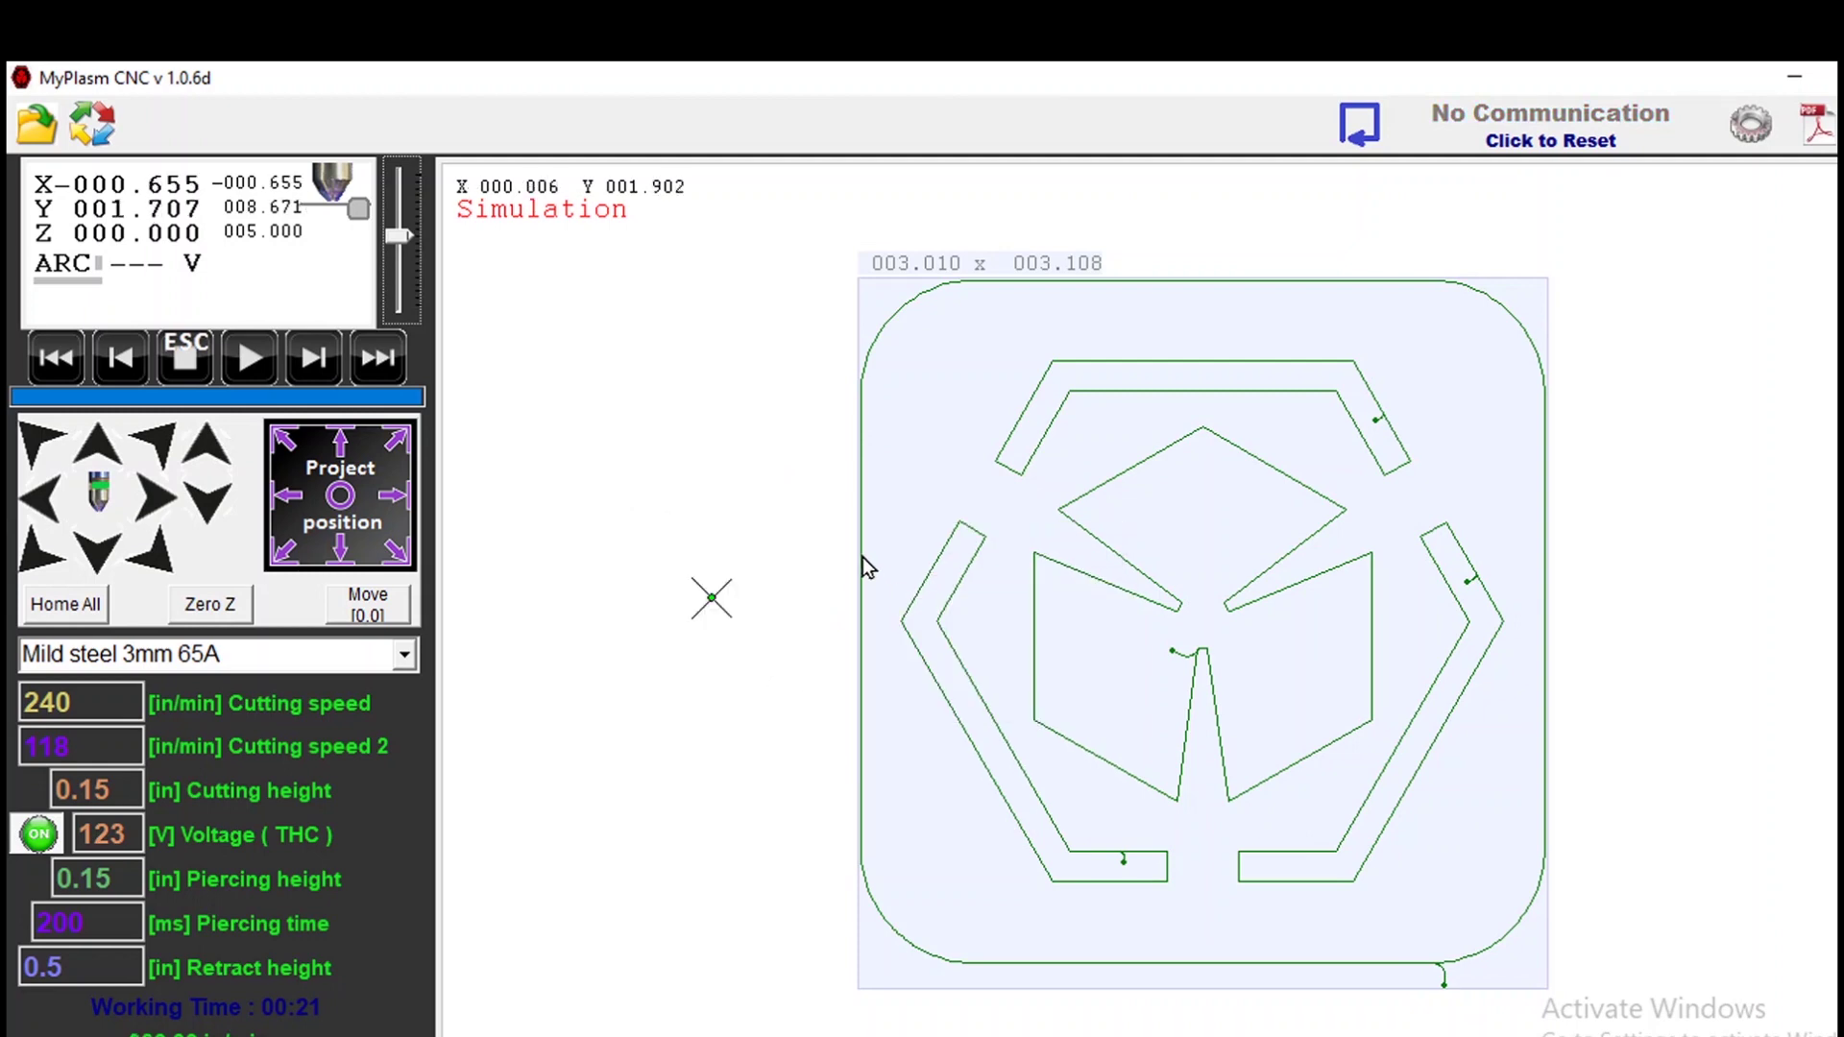
right_click(999, 532)
click(1058, 578)
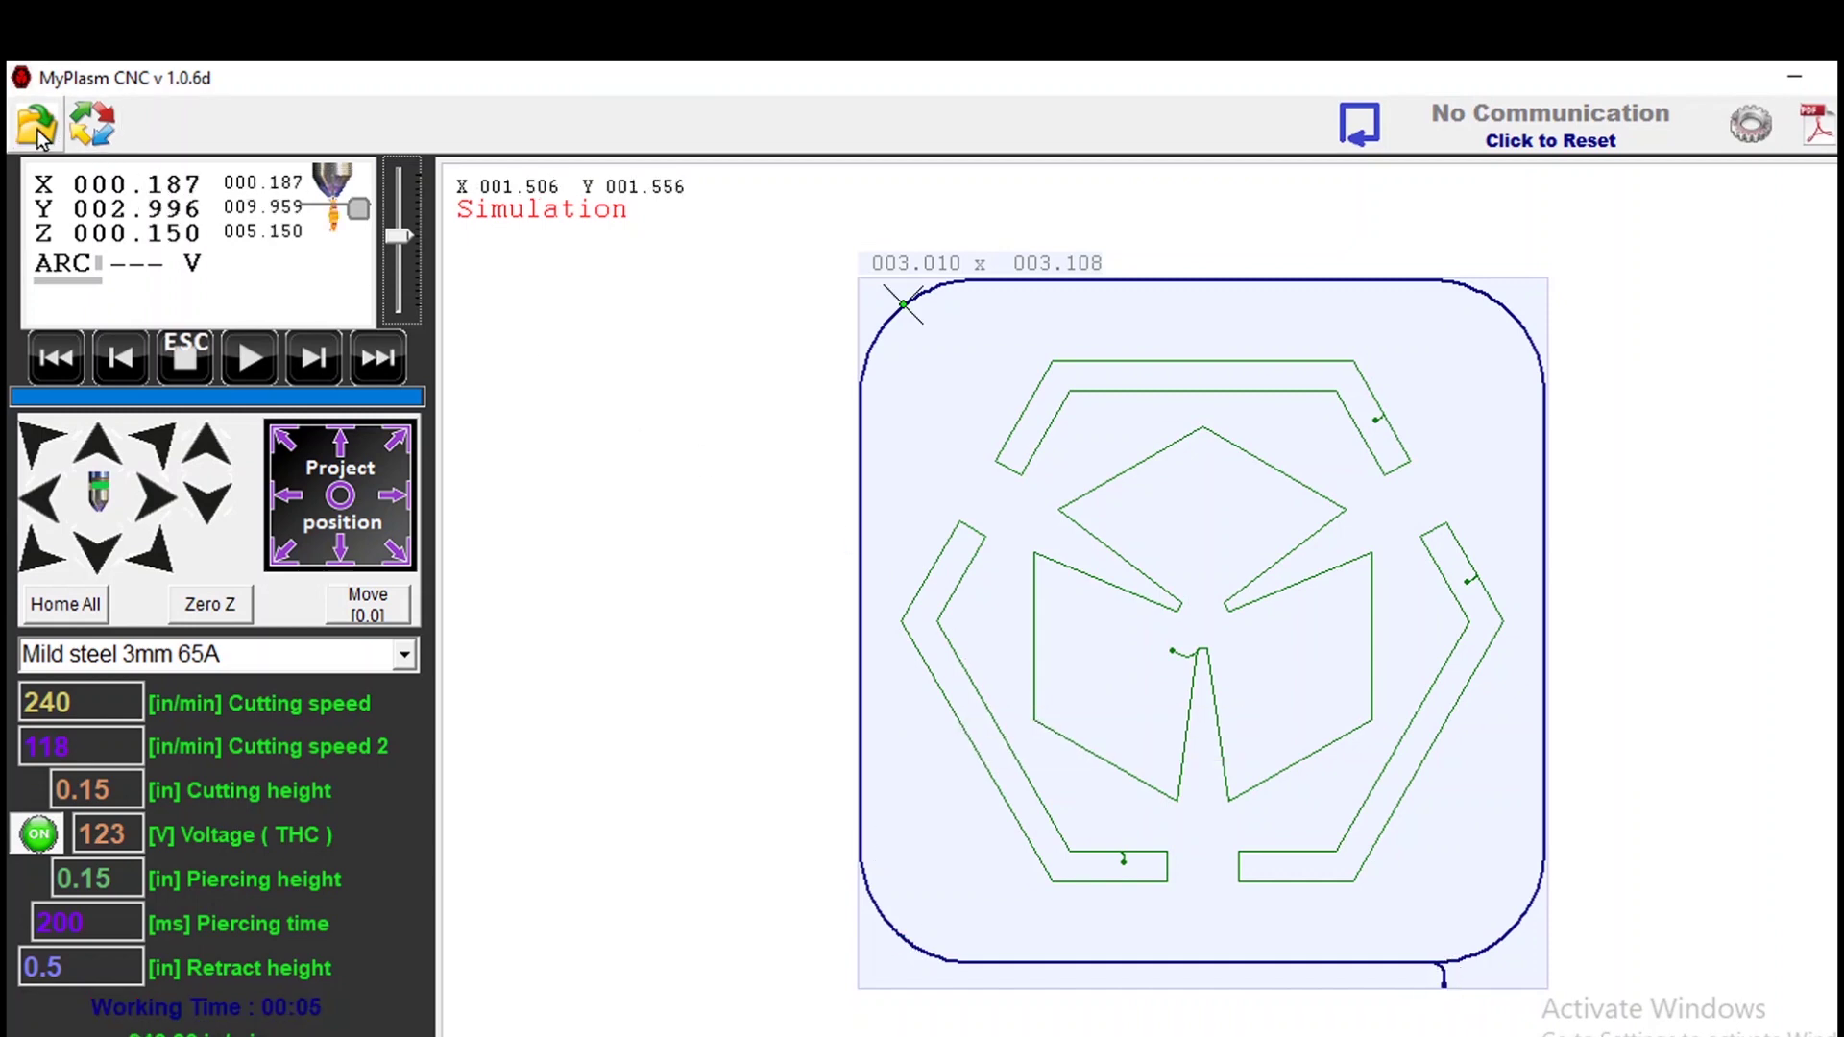
- View the job report (5 piercings, 867mm, 00:19) and retry the No Communication reset three times
click(86, 132)
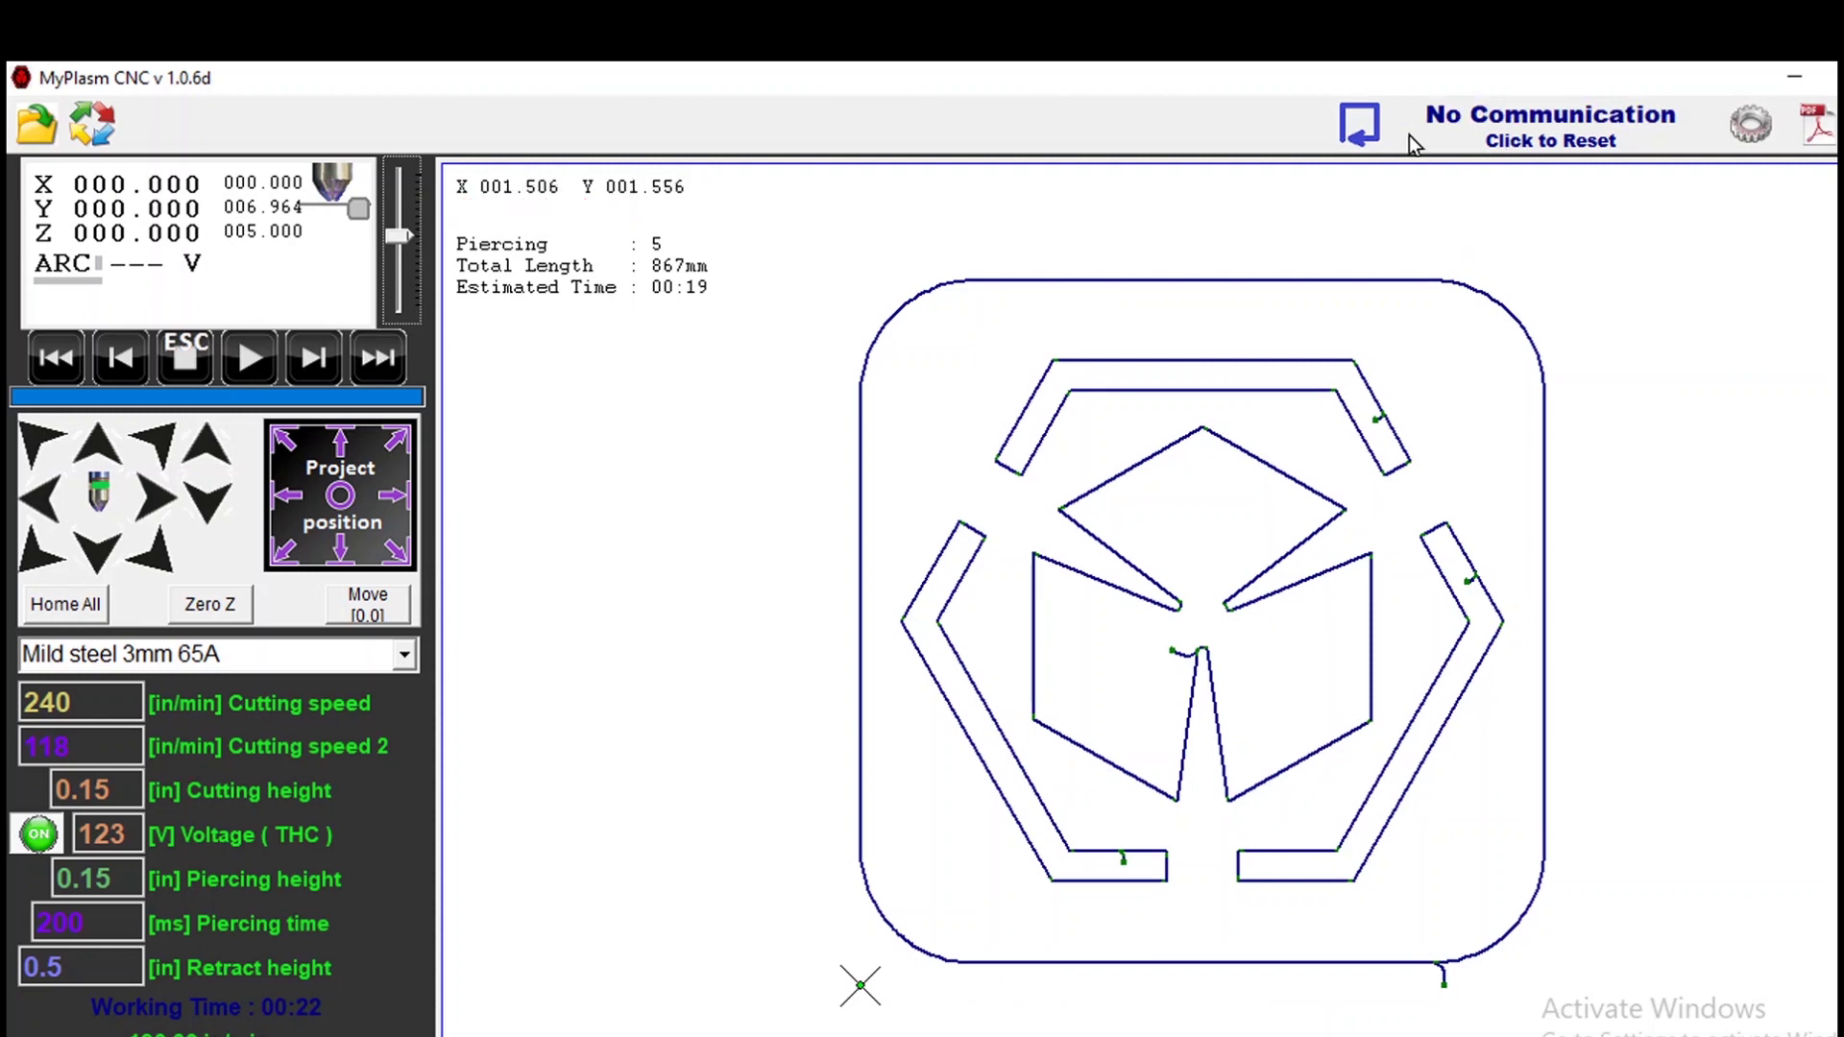
click(1527, 140)
click(1527, 141)
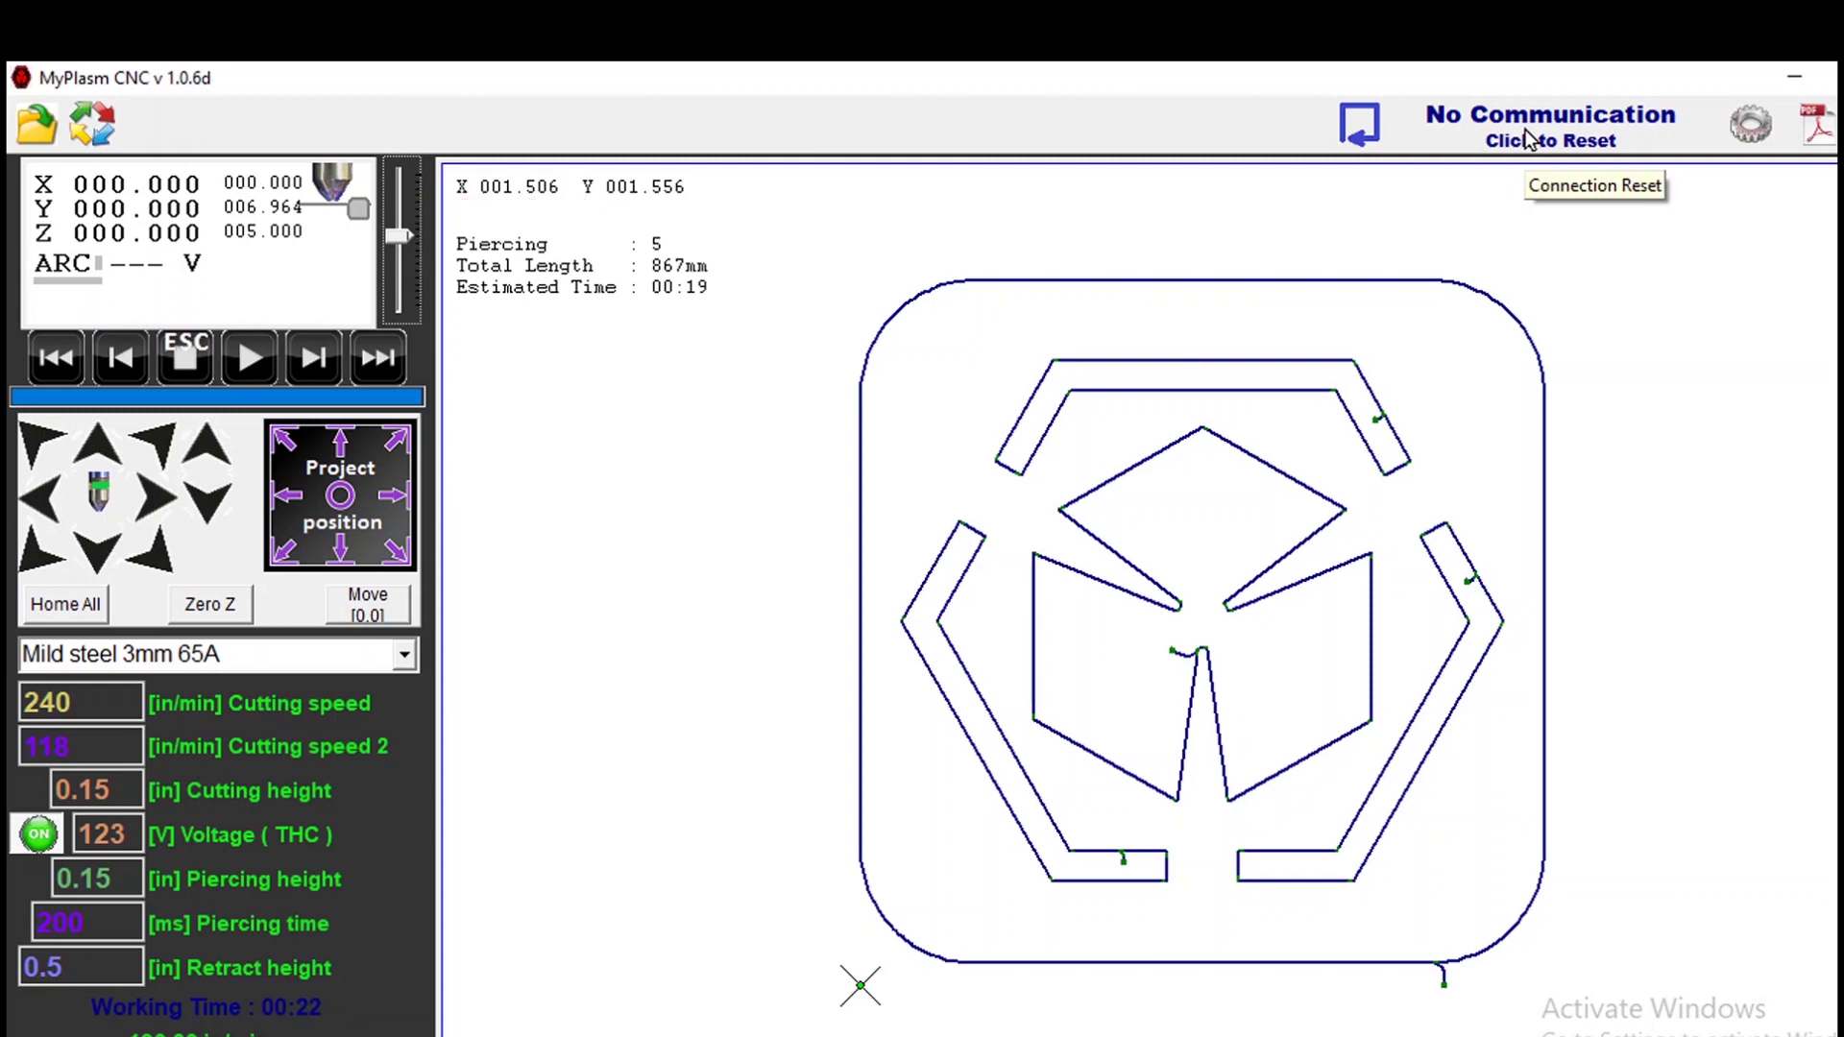
click(1529, 140)
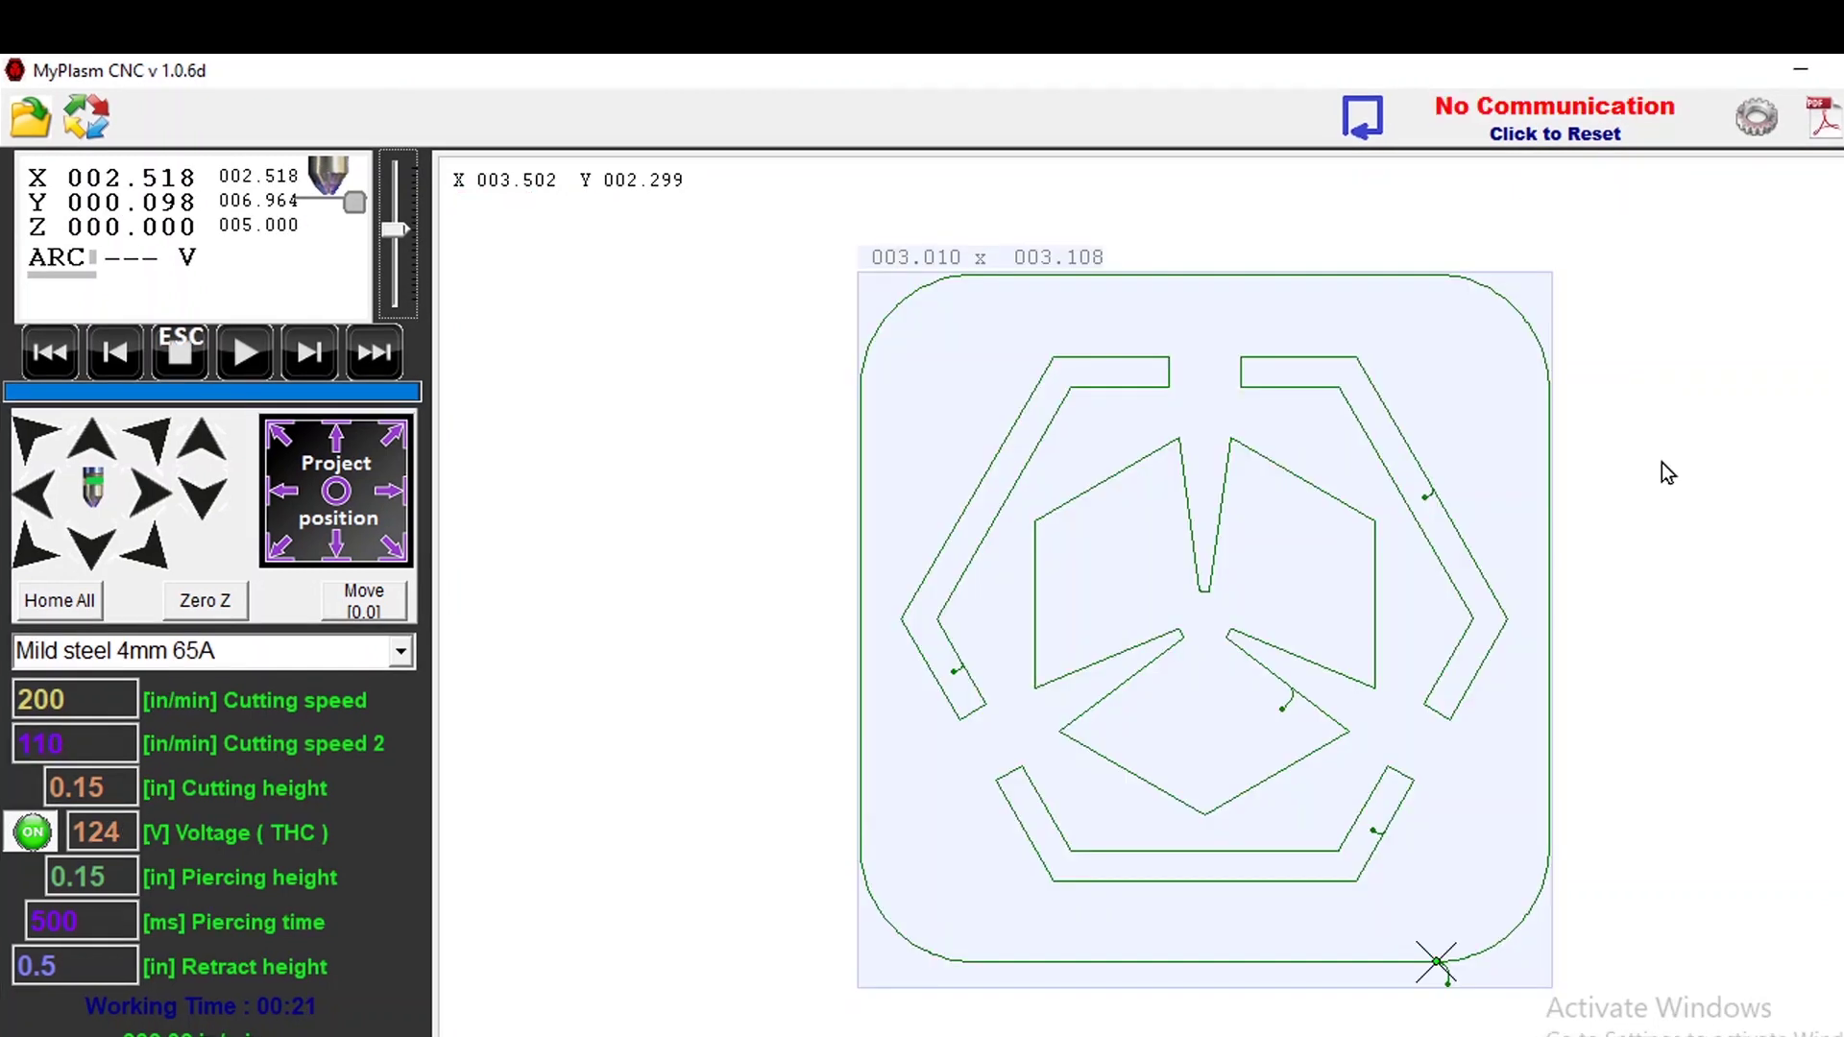
click(1760, 130)
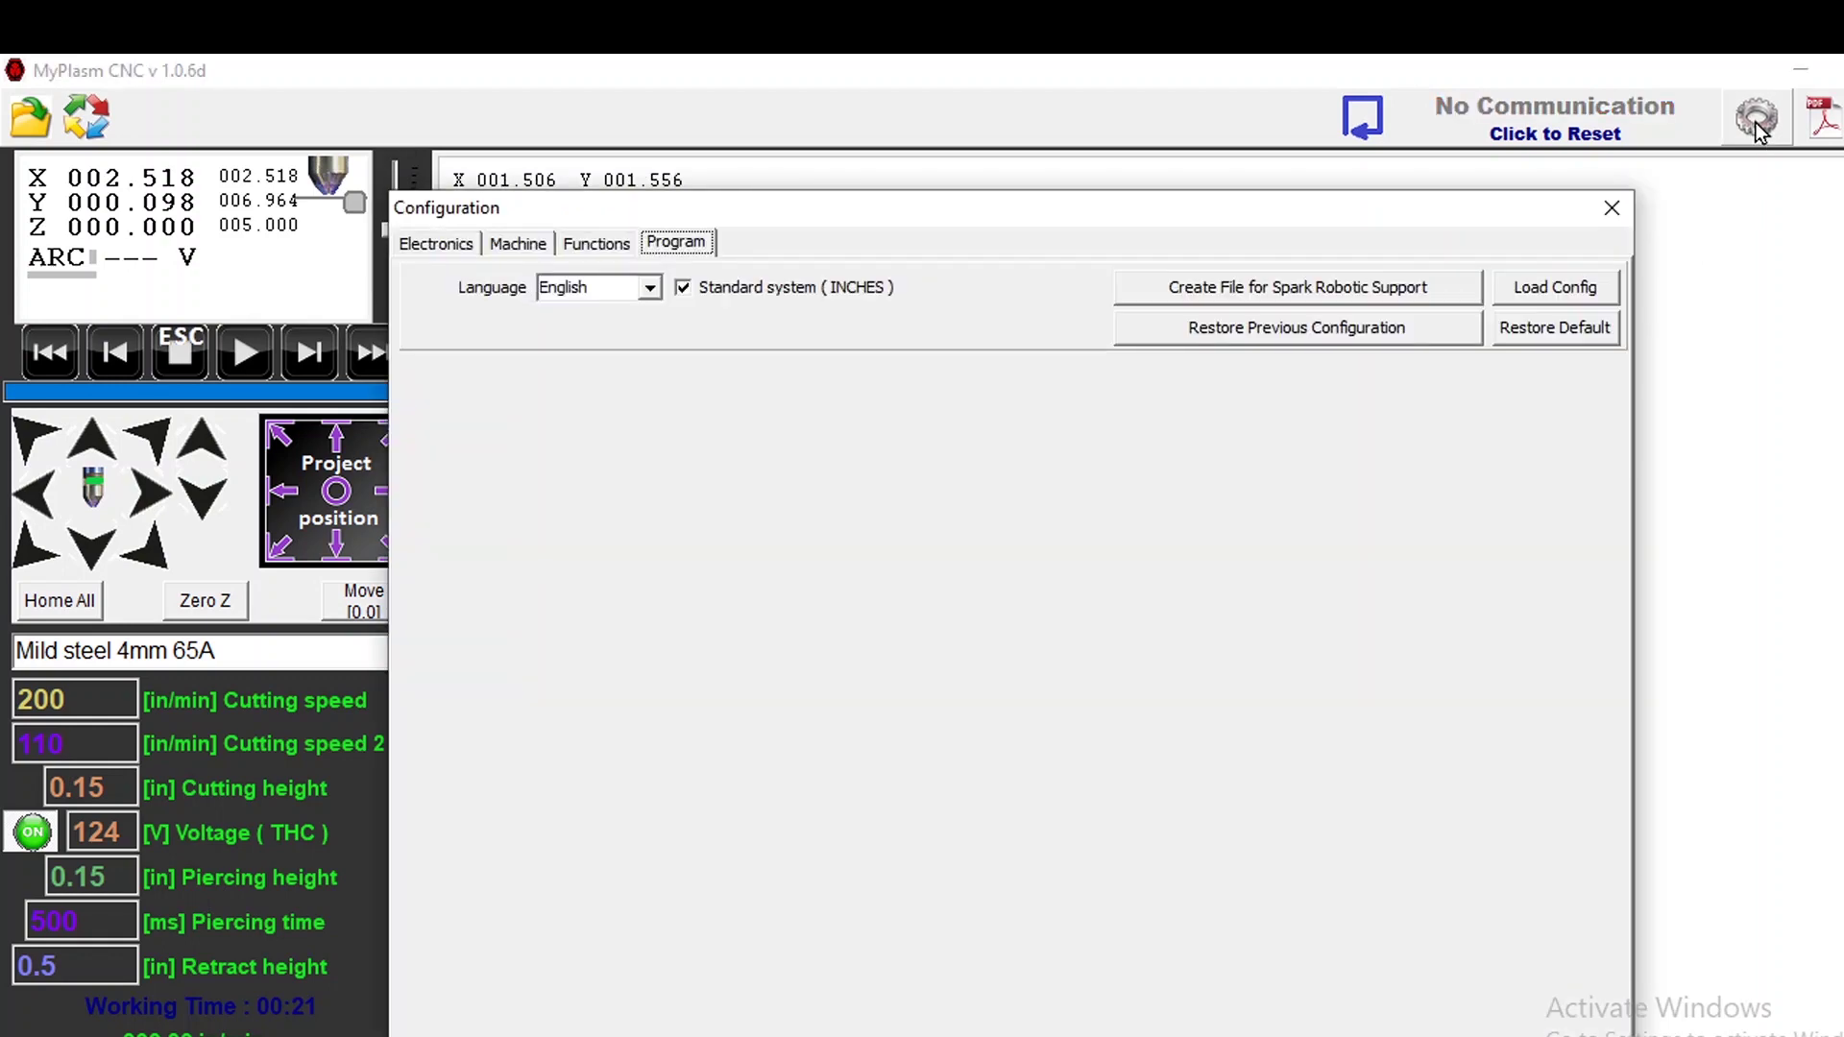
click(597, 242)
click(509, 246)
click(447, 246)
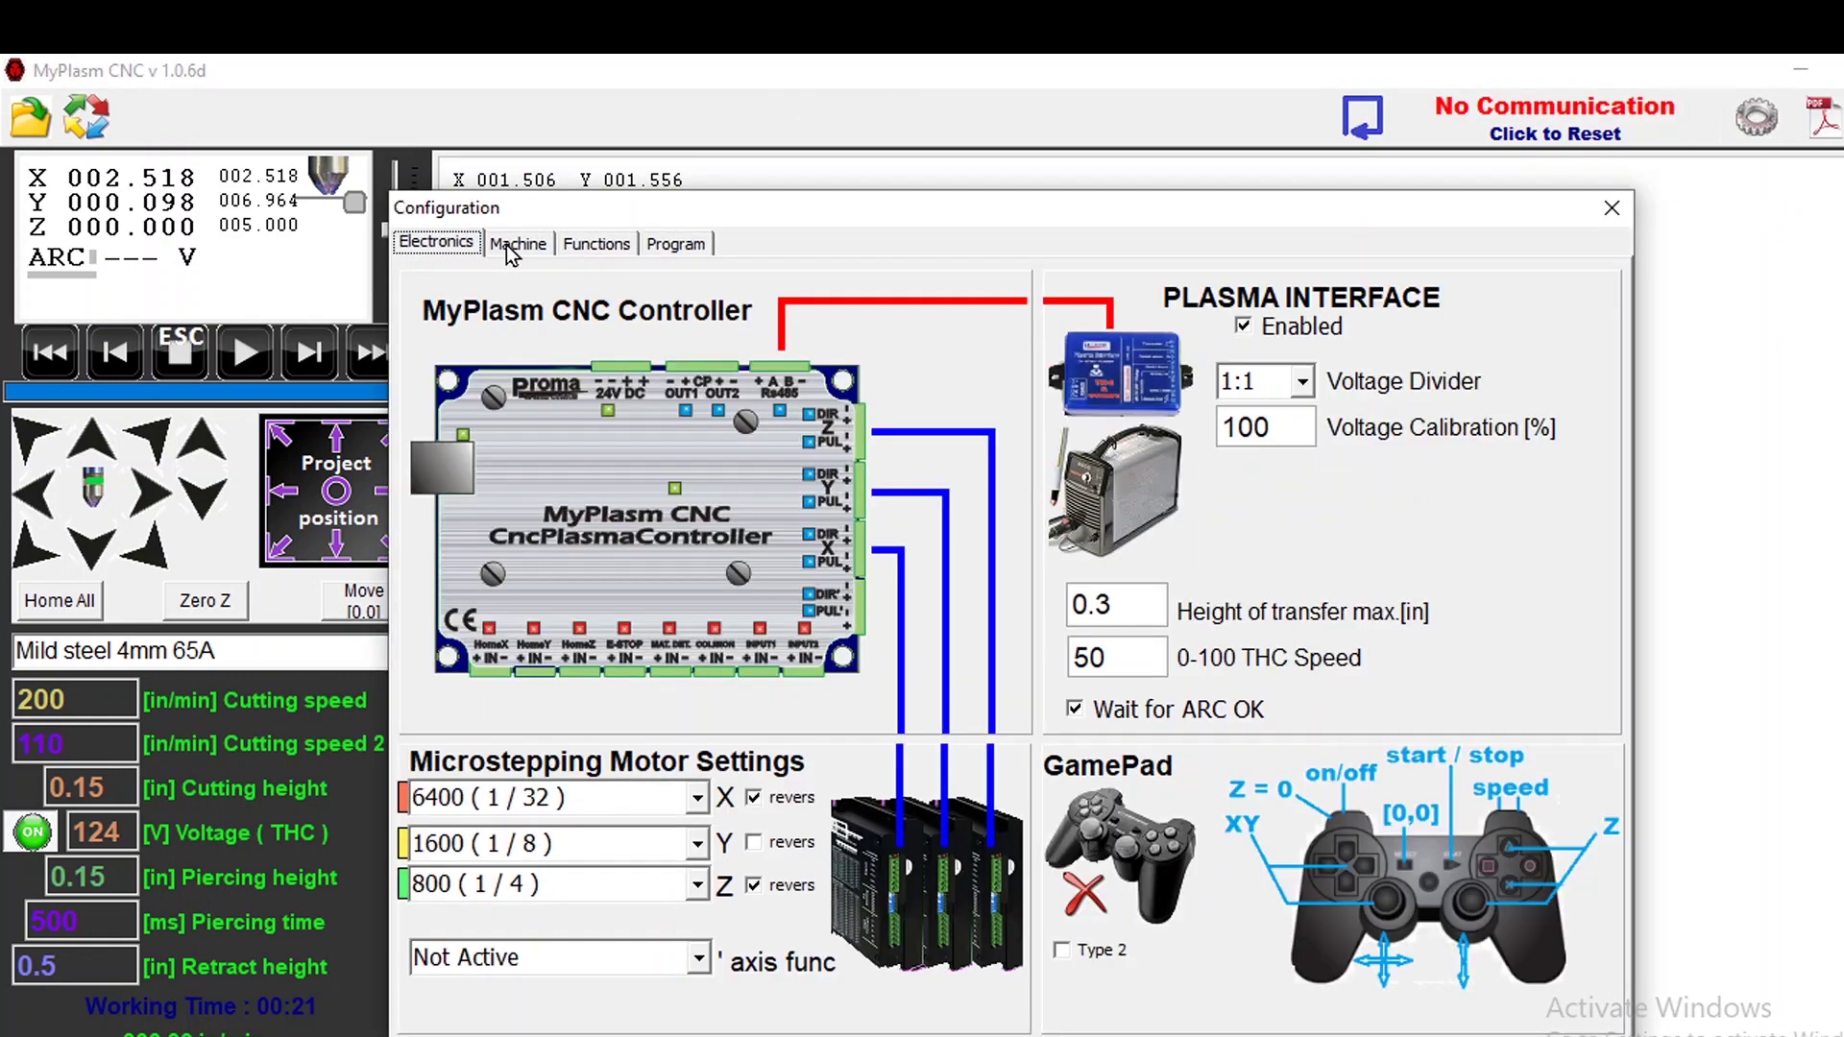
click(581, 247)
click(518, 244)
click(675, 244)
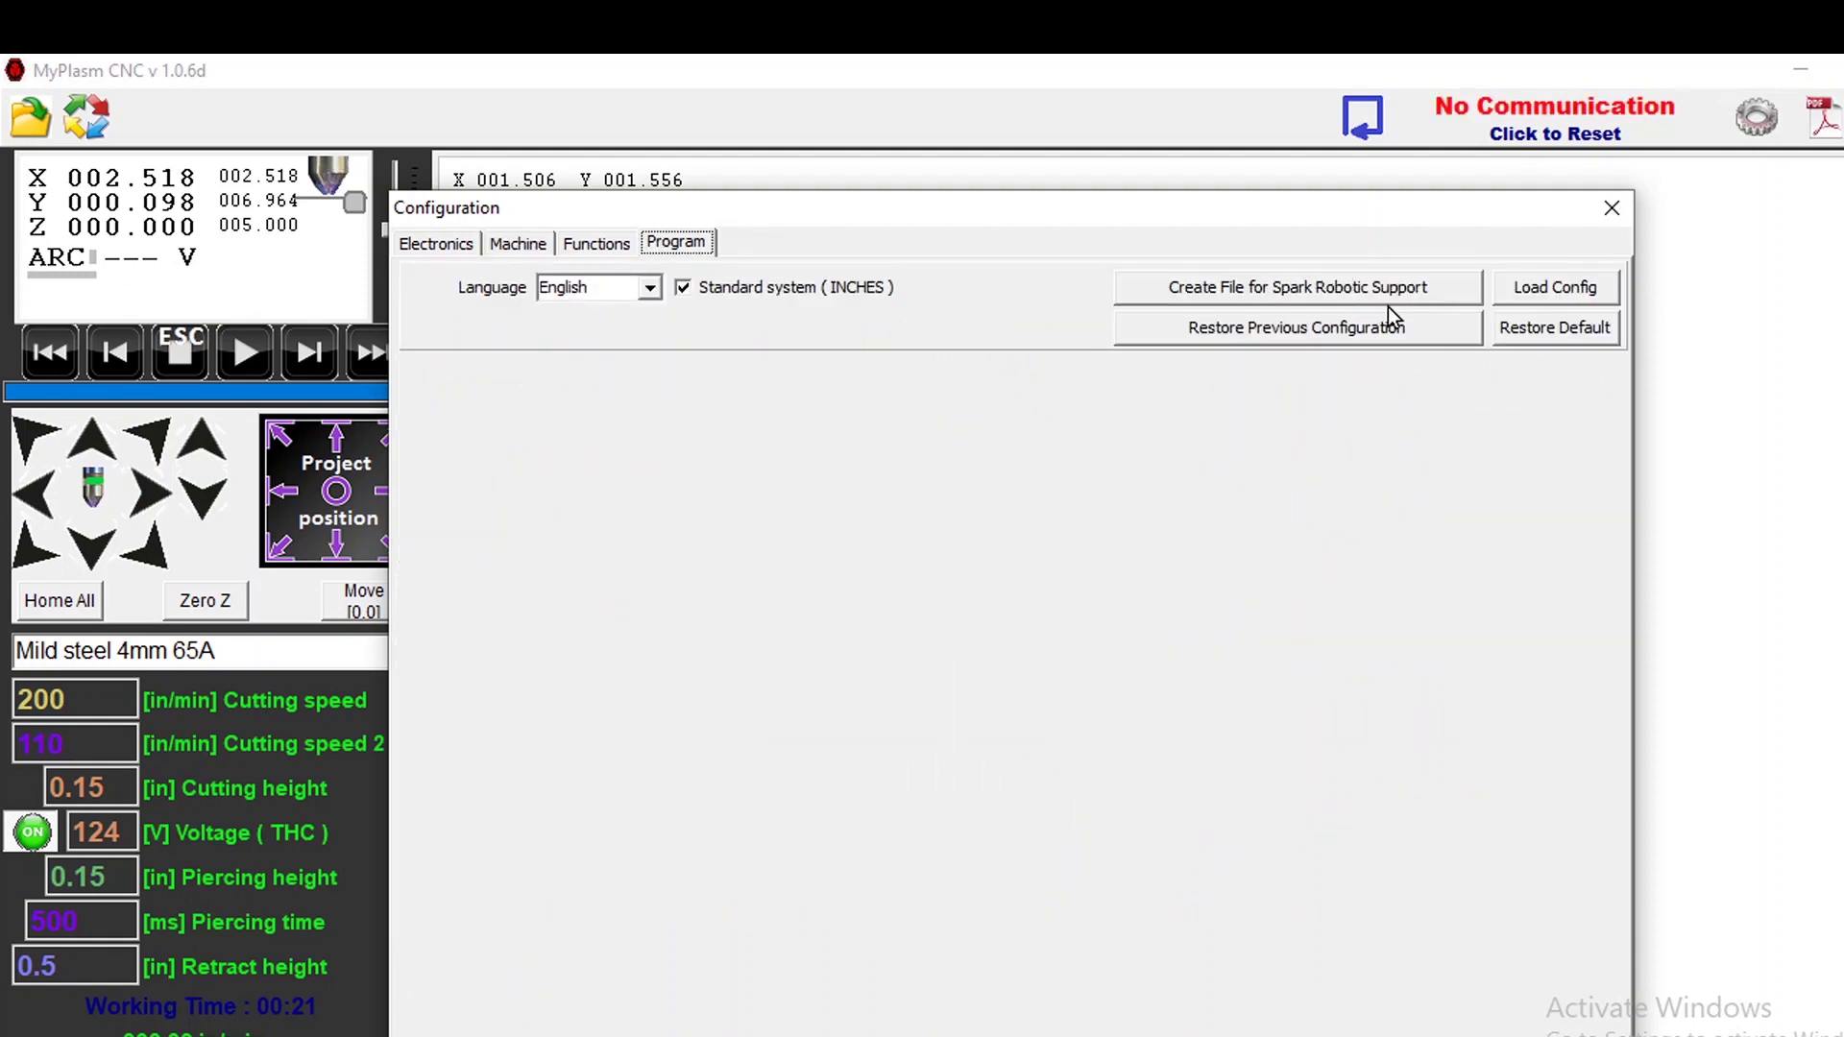
click(1621, 209)
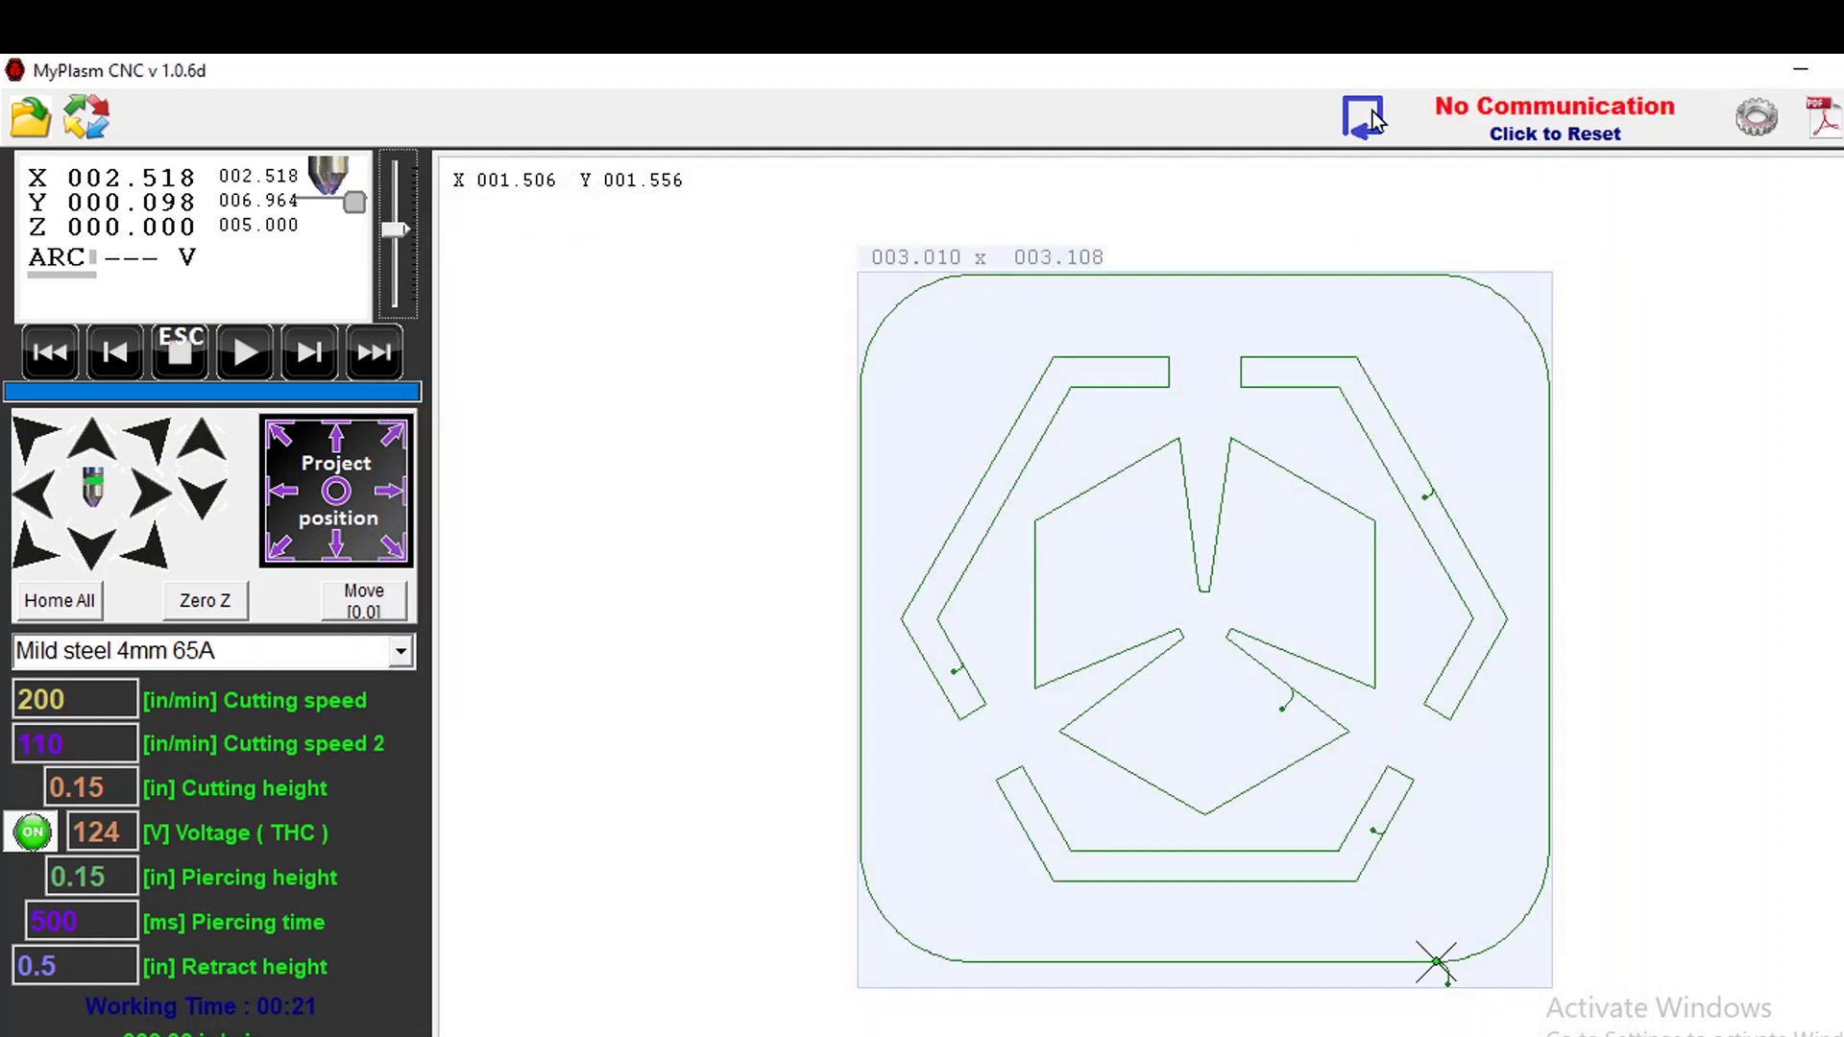
- Import Spark logo.dxf, re-import it flipped, then add the spark box.dxf layout
click(32, 118)
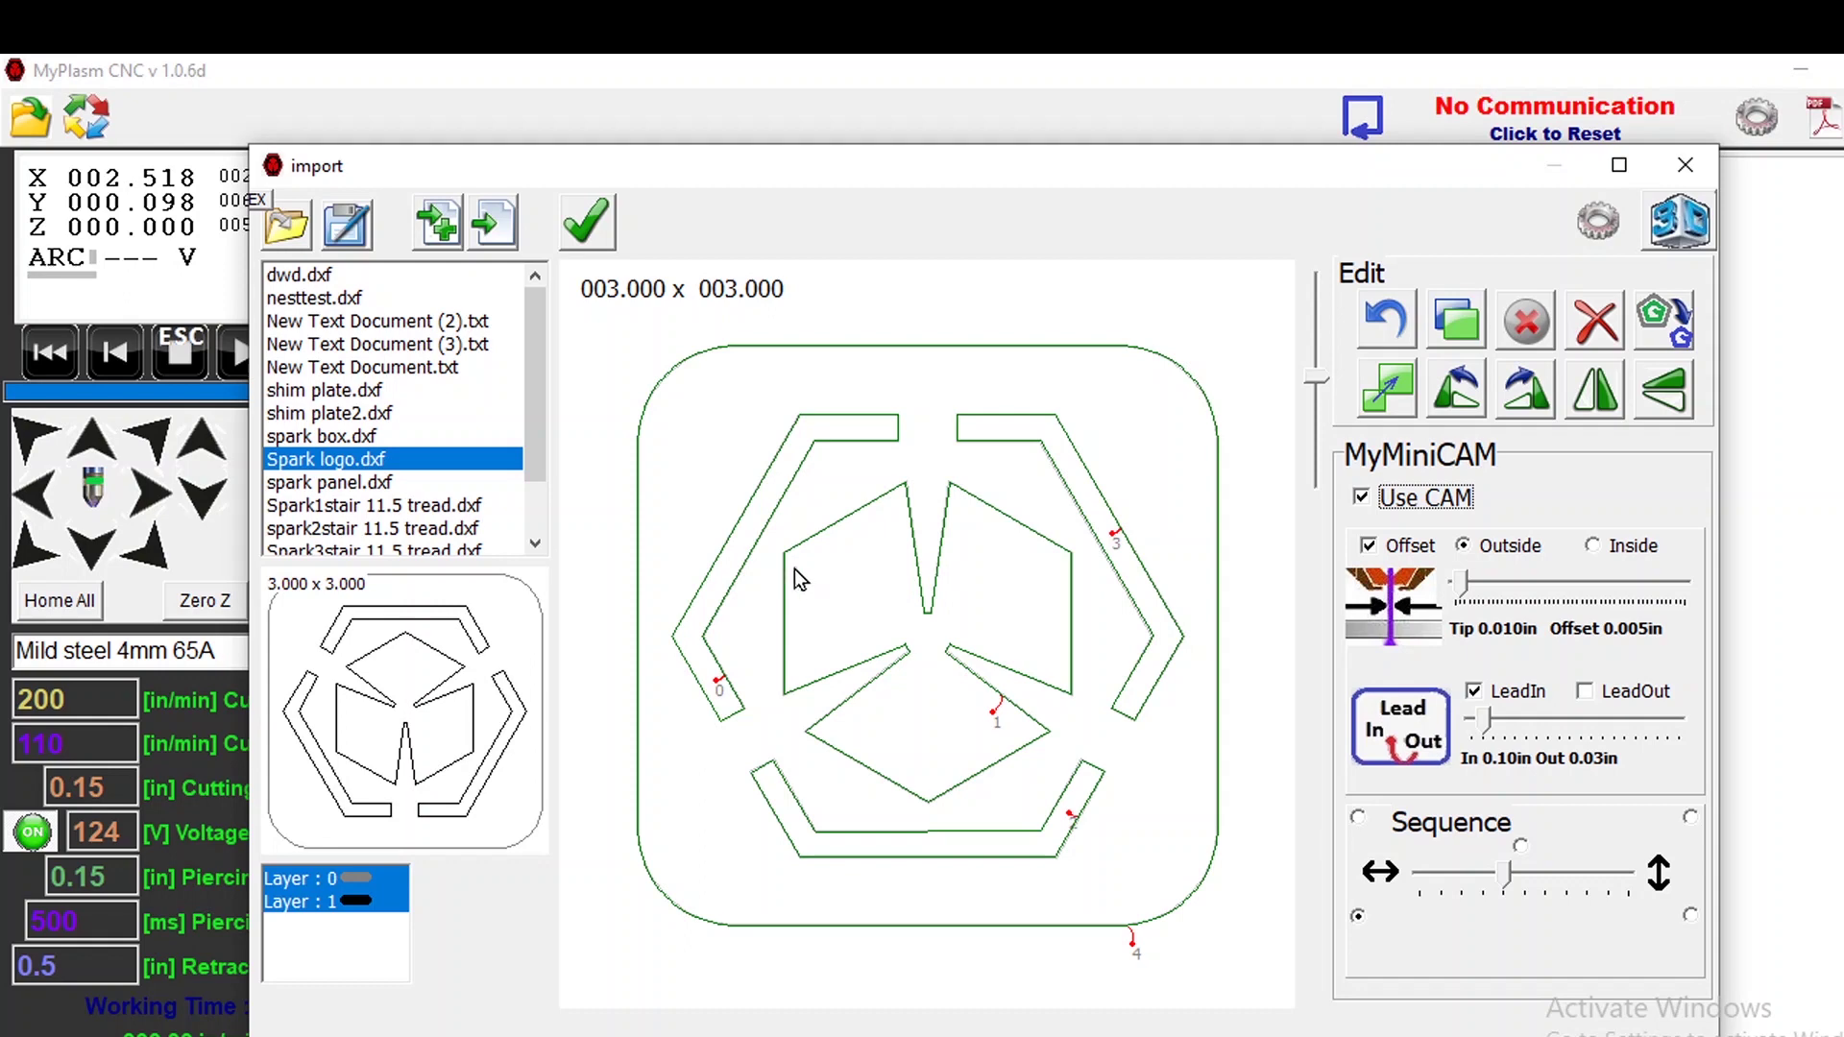
key(Tab)
click(289, 240)
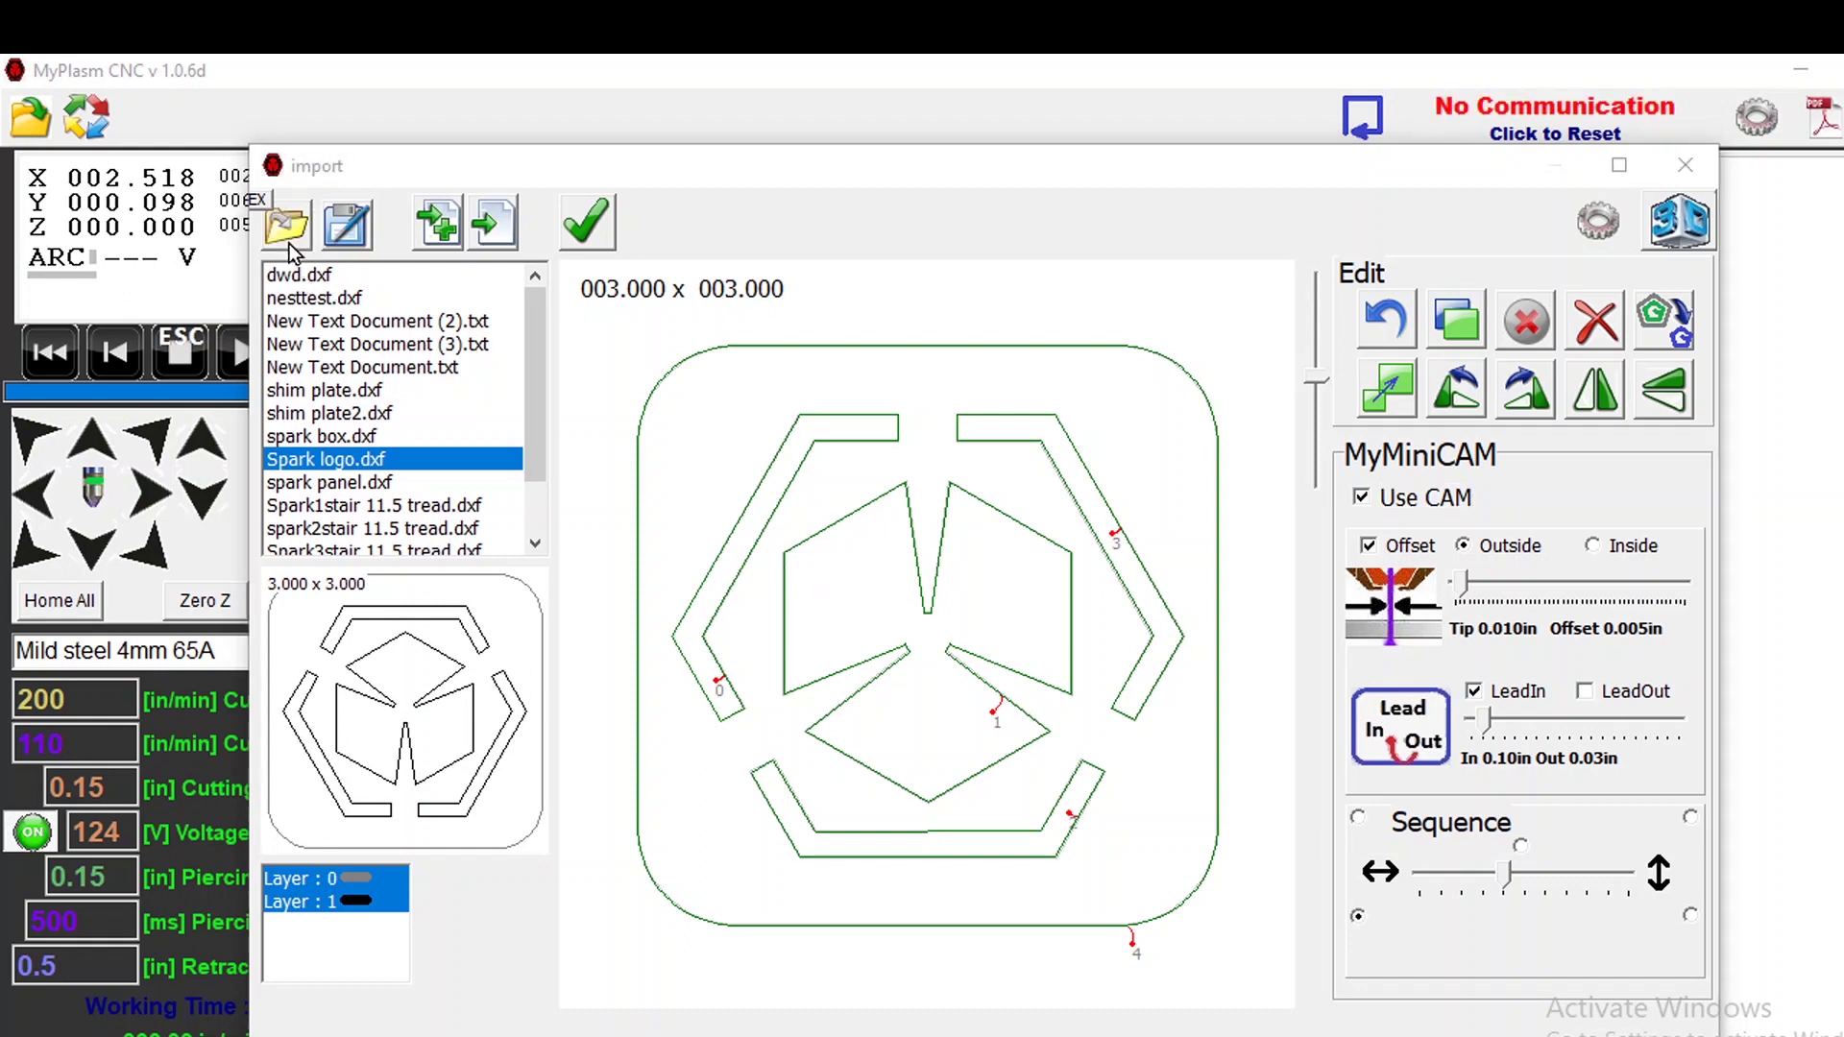
scroll(816, 495, down, 4)
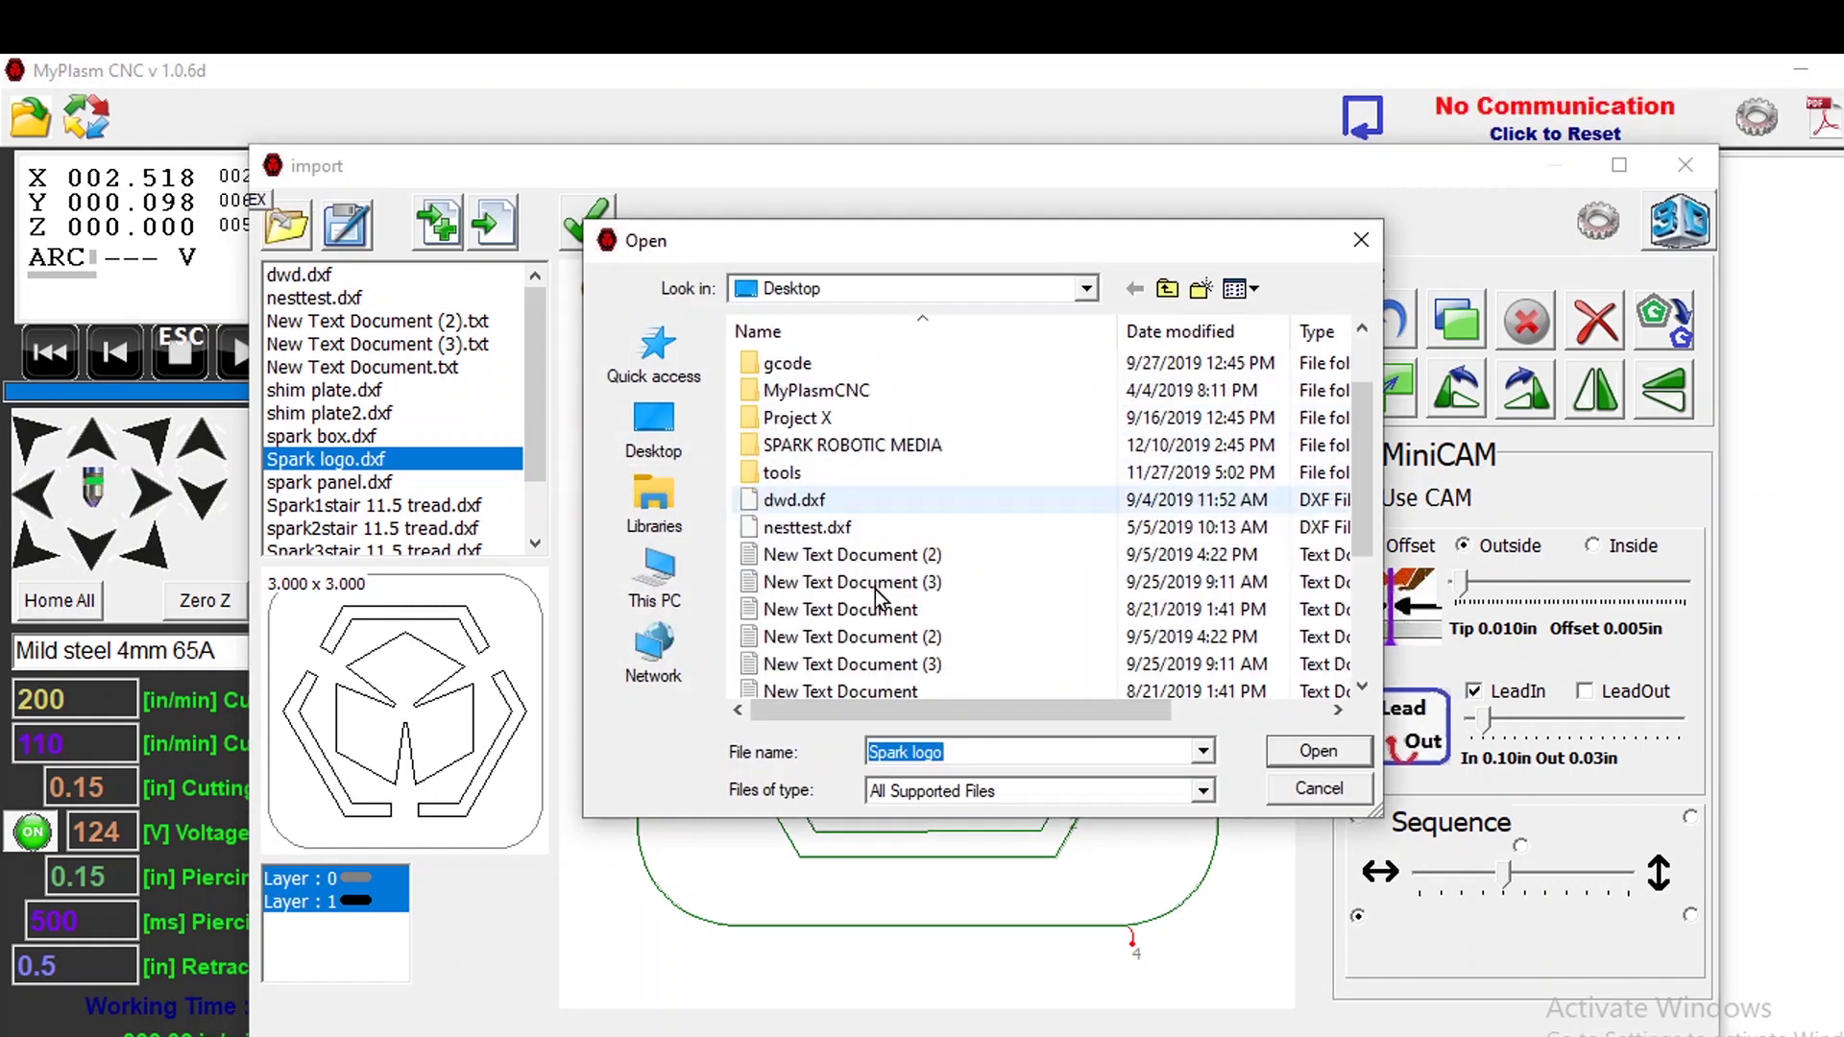
click(853, 501)
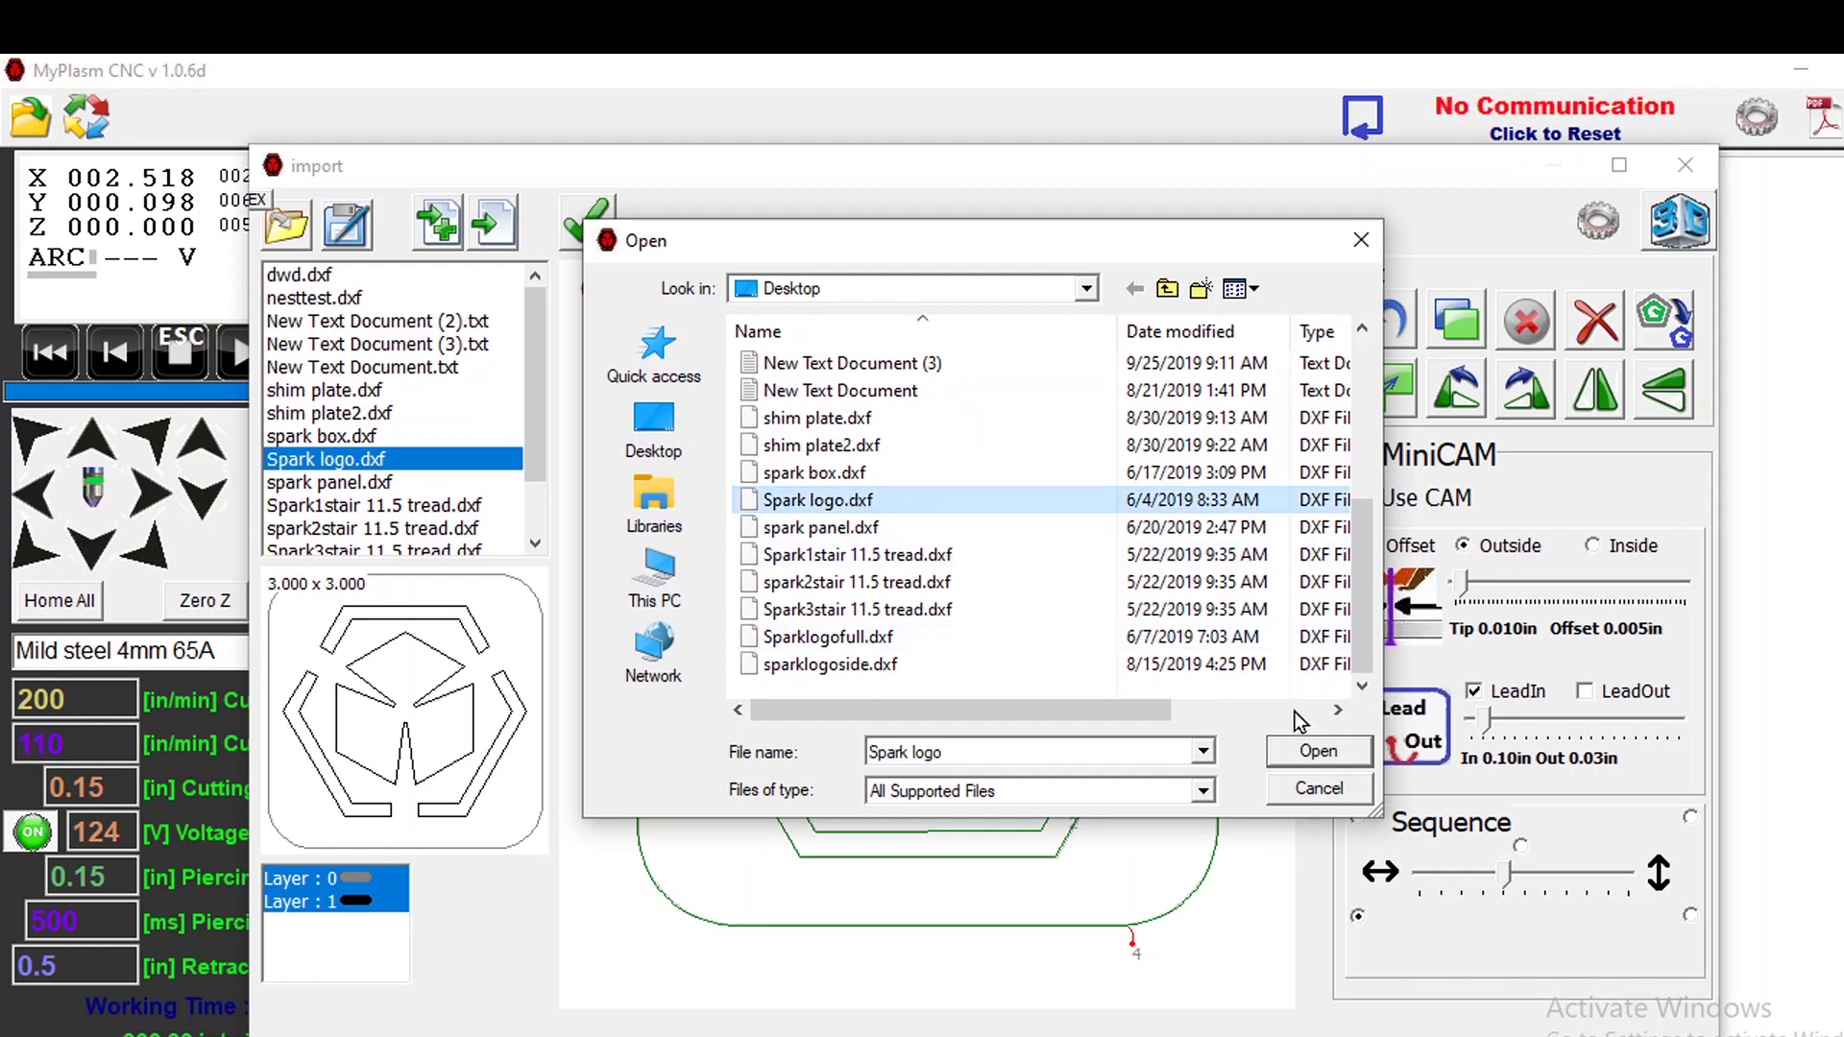
click(1316, 752)
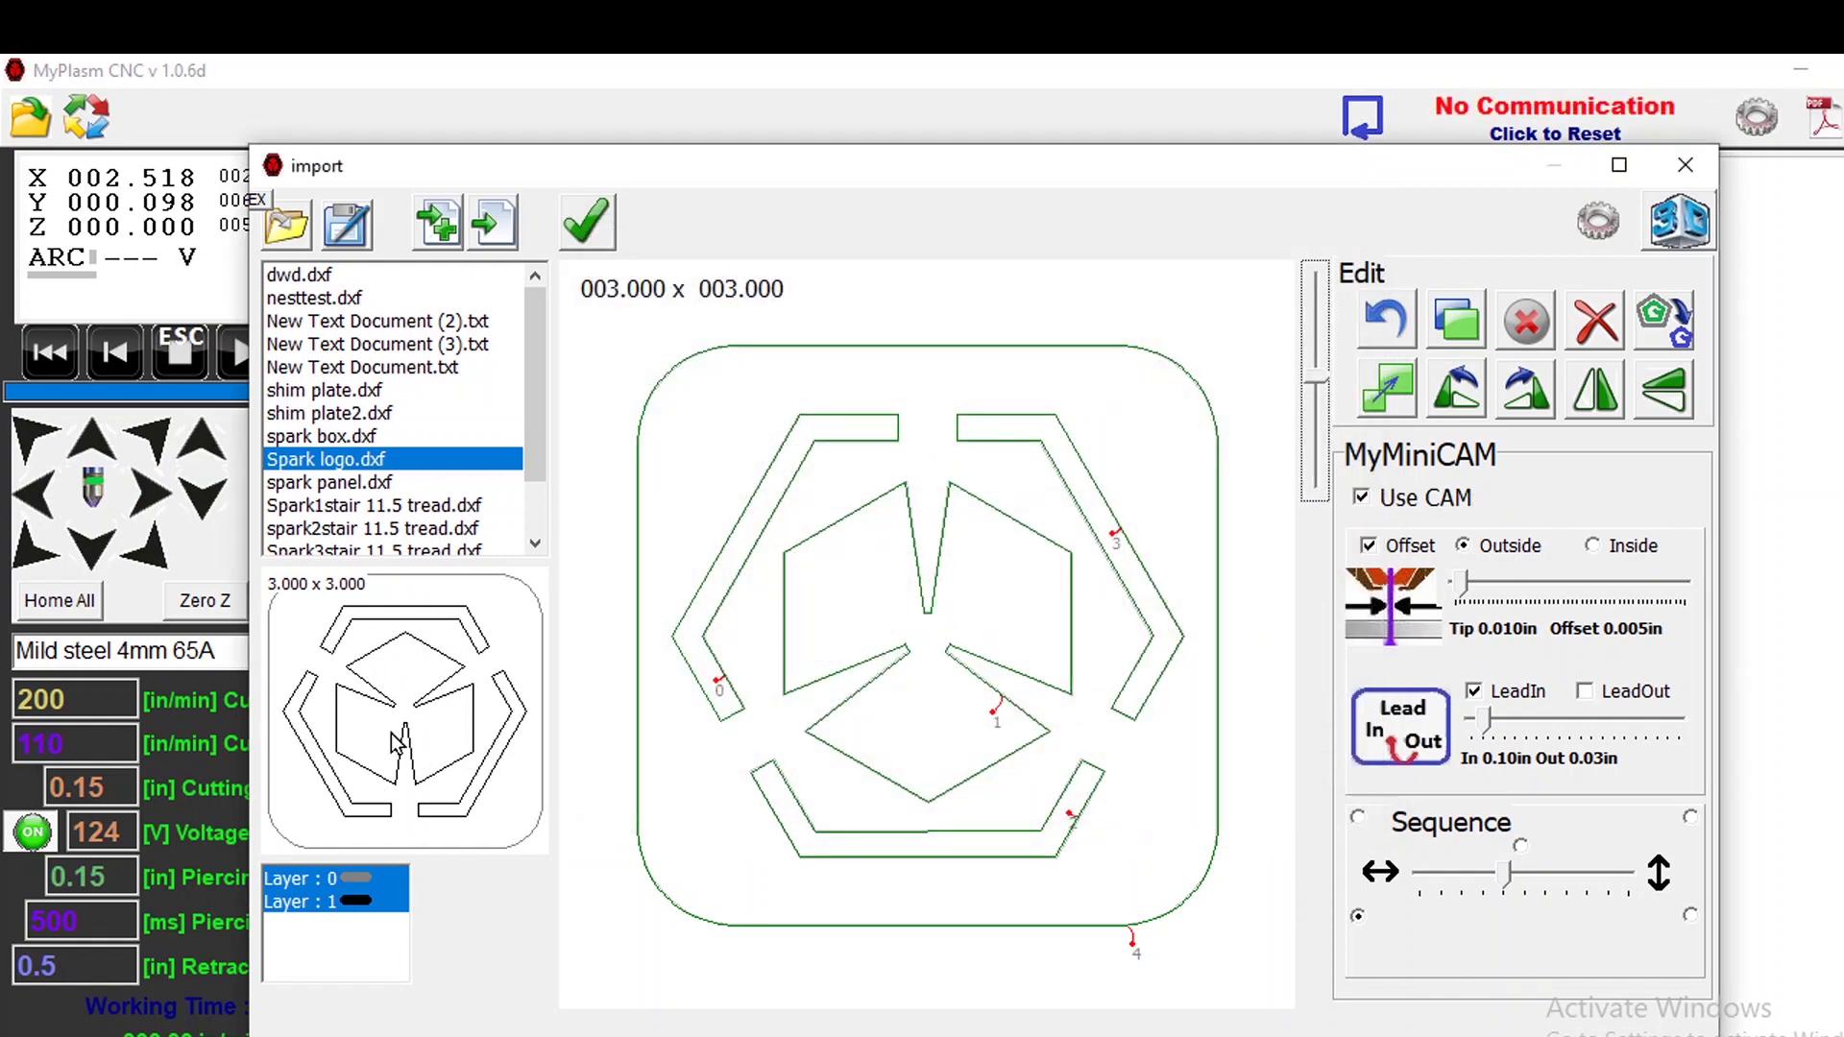
click(487, 238)
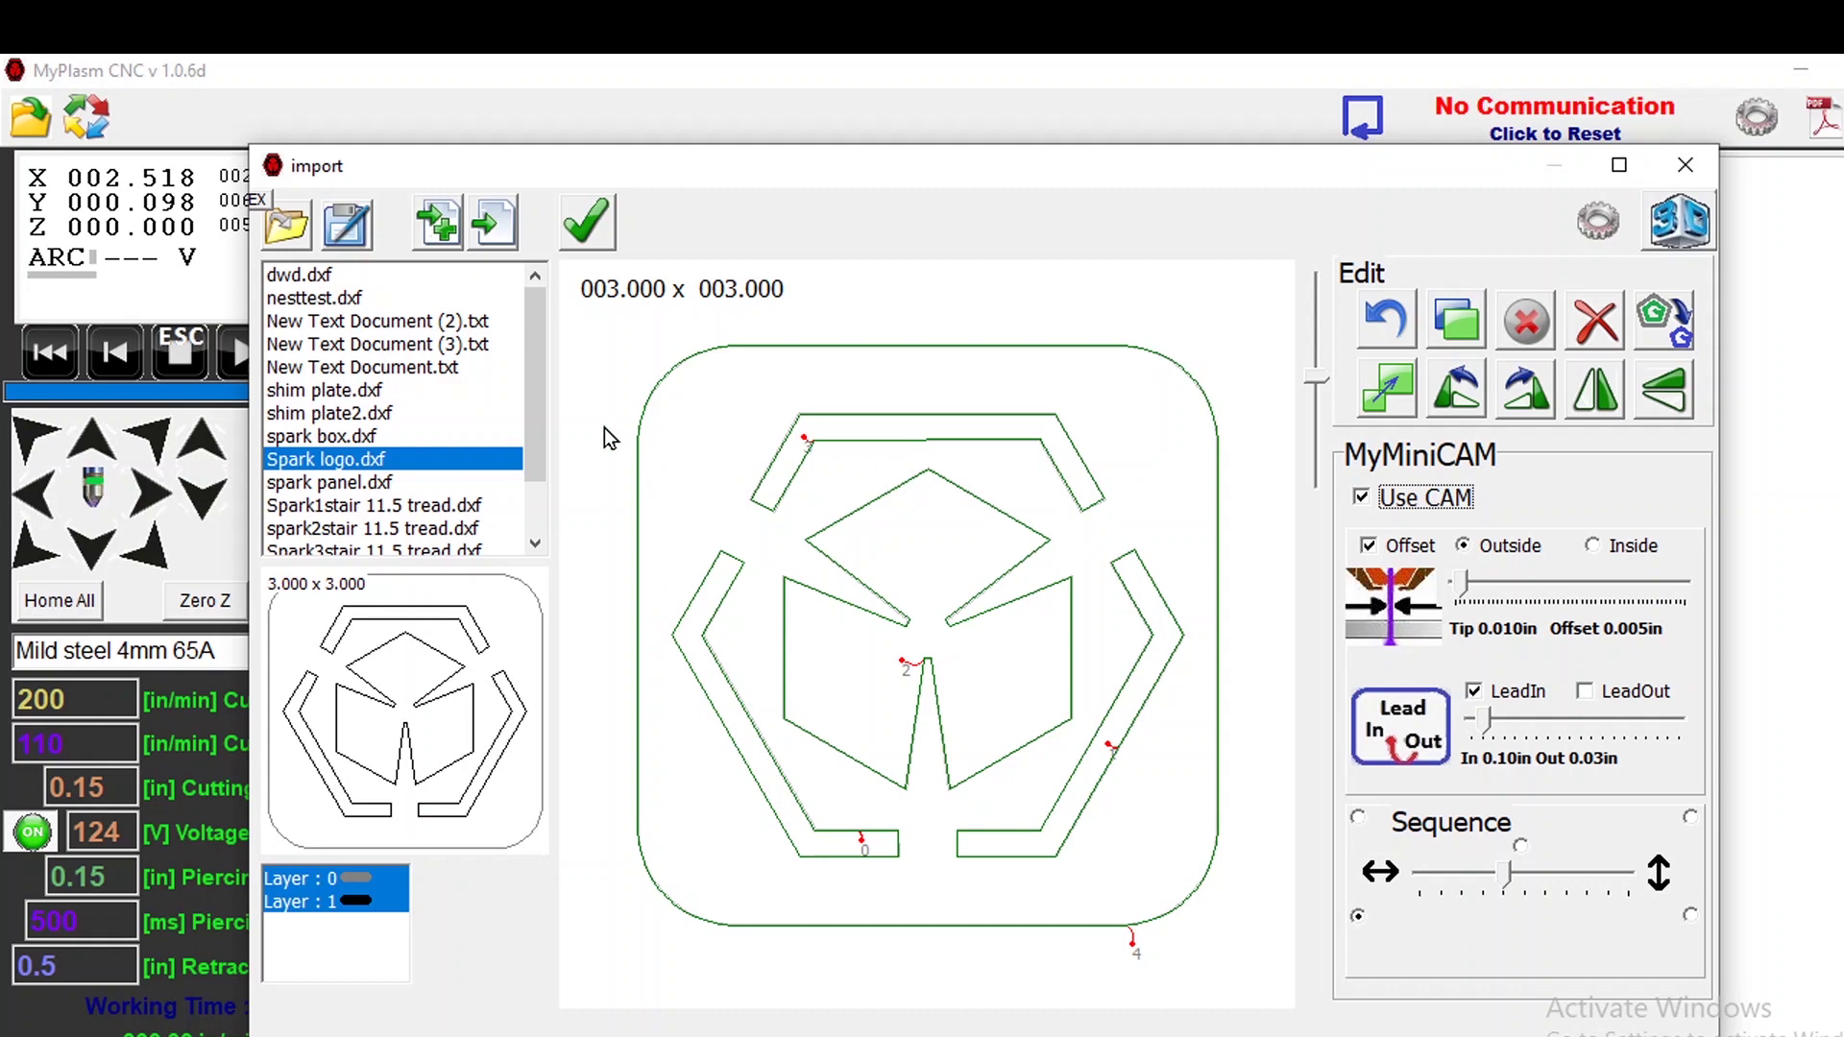
click(358, 437)
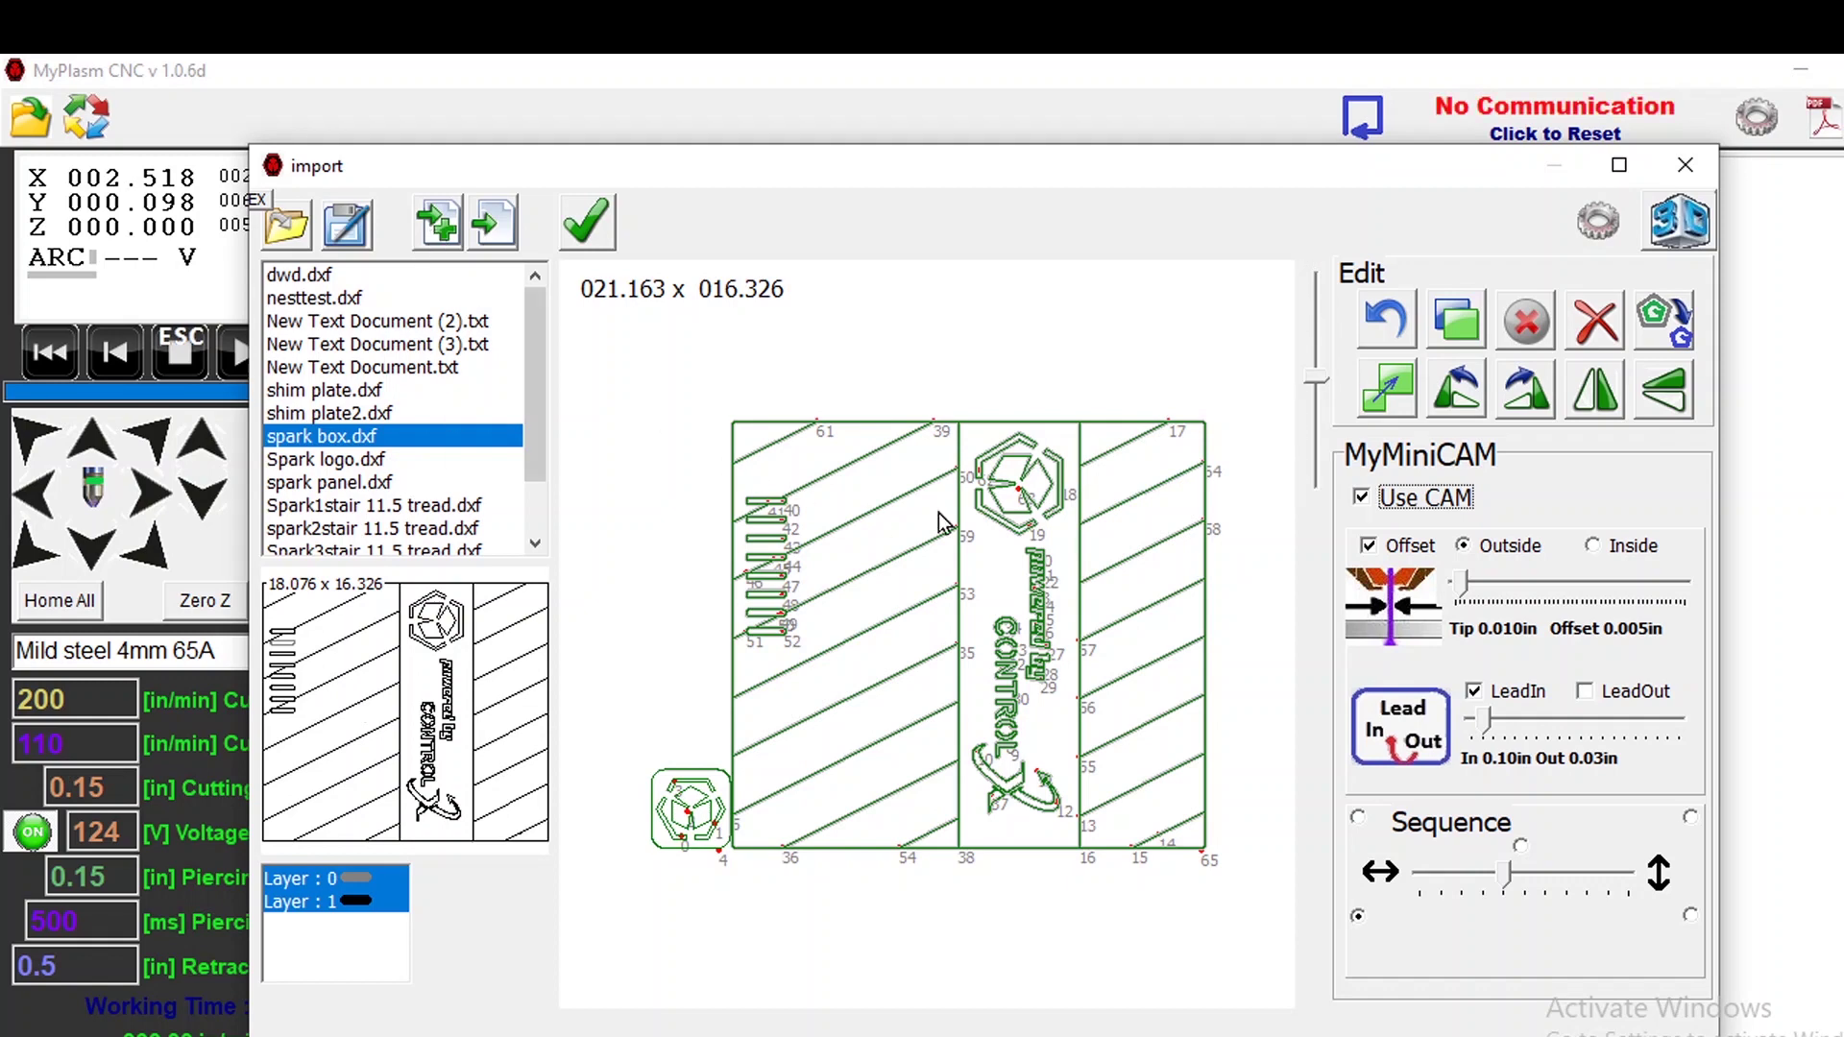
- Undo the spark box addition to restore the 3 x 3 Spark logo and select all its contours
click(1393, 323)
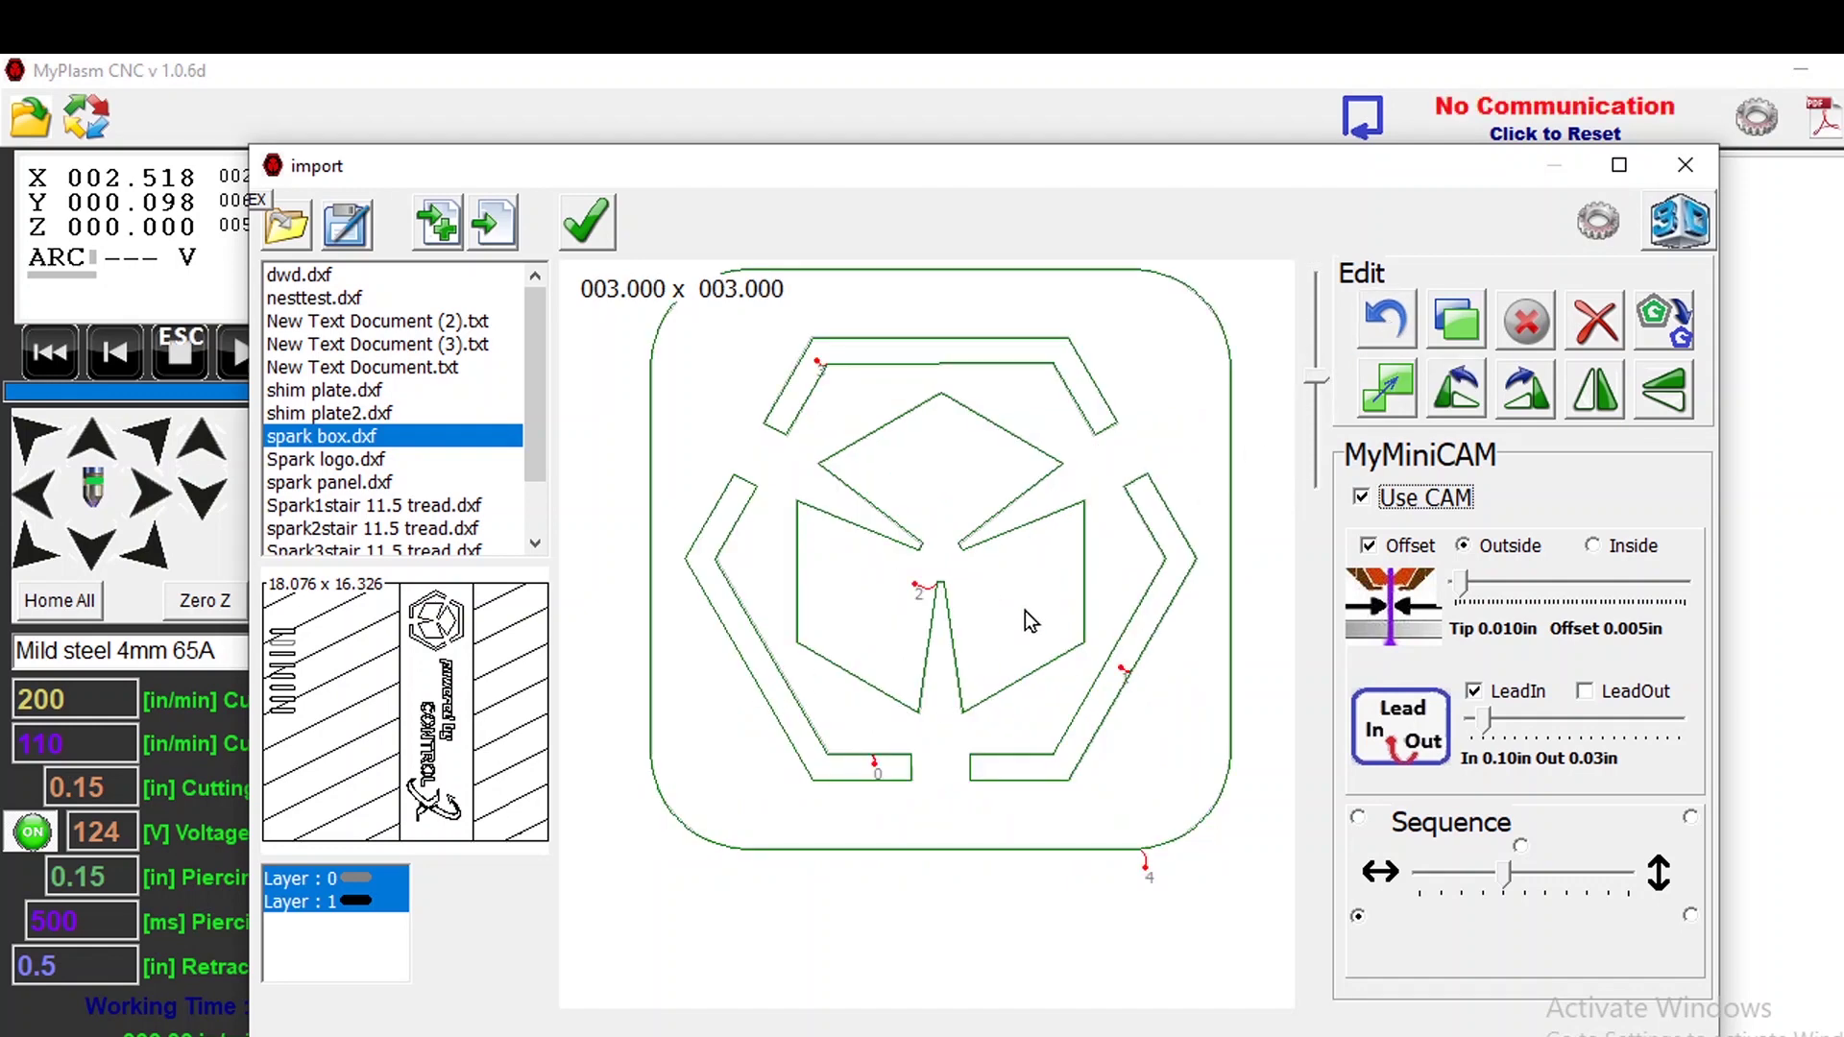
scroll(1033, 616, down, 1)
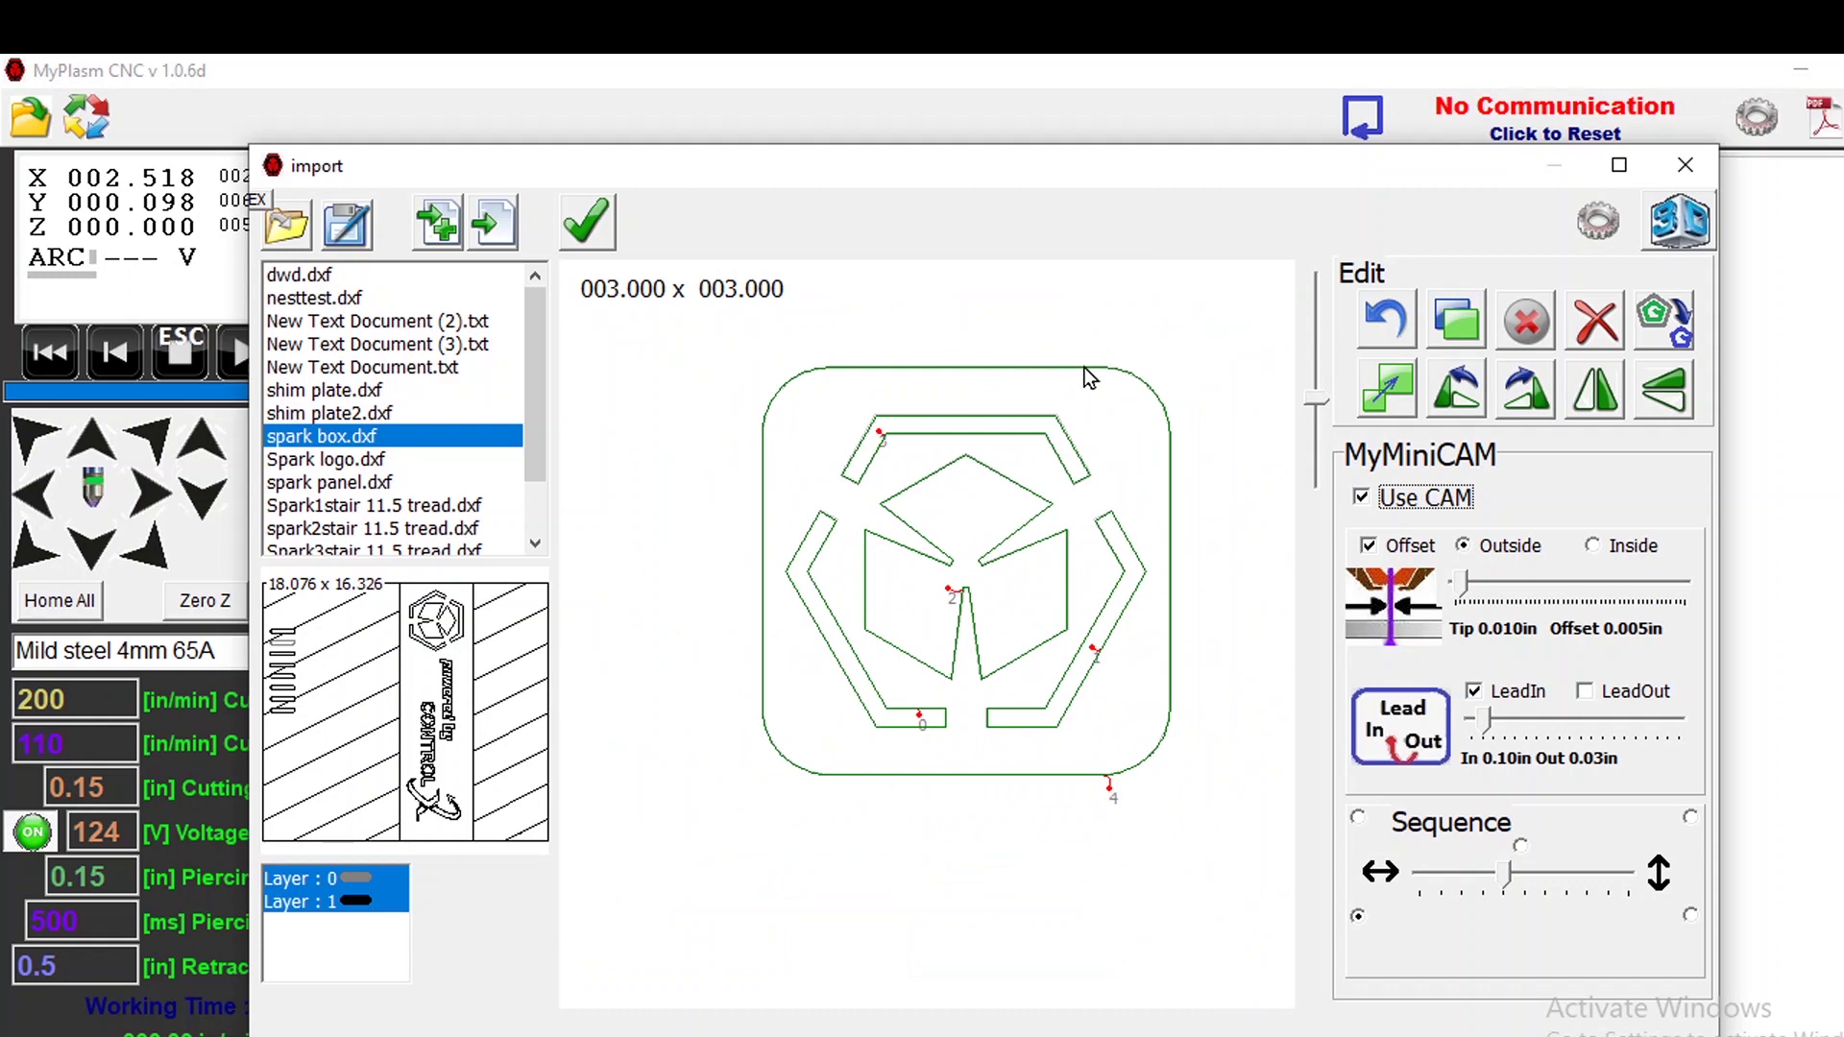
drag(729, 341, 1220, 846)
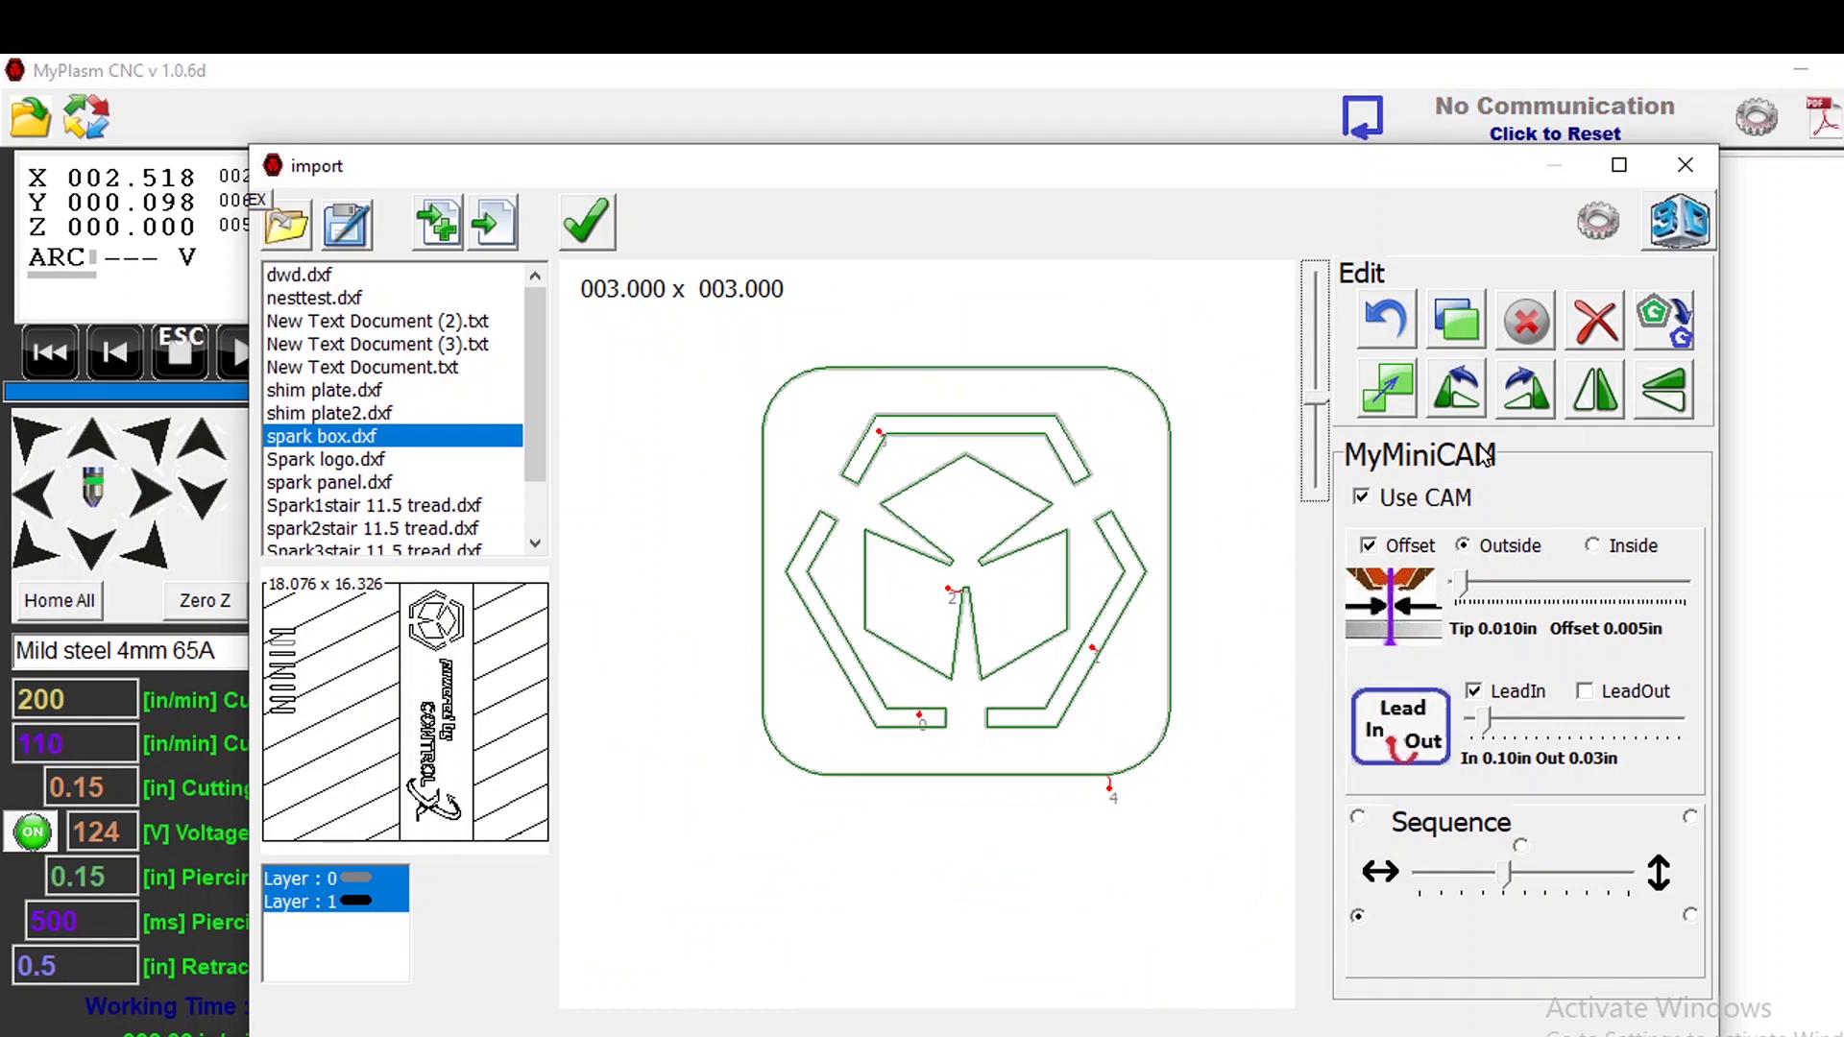
- Duplicate the logo drawing and undo it, then disable and re-enable the inner cube contour
click(1451, 335)
click(1361, 341)
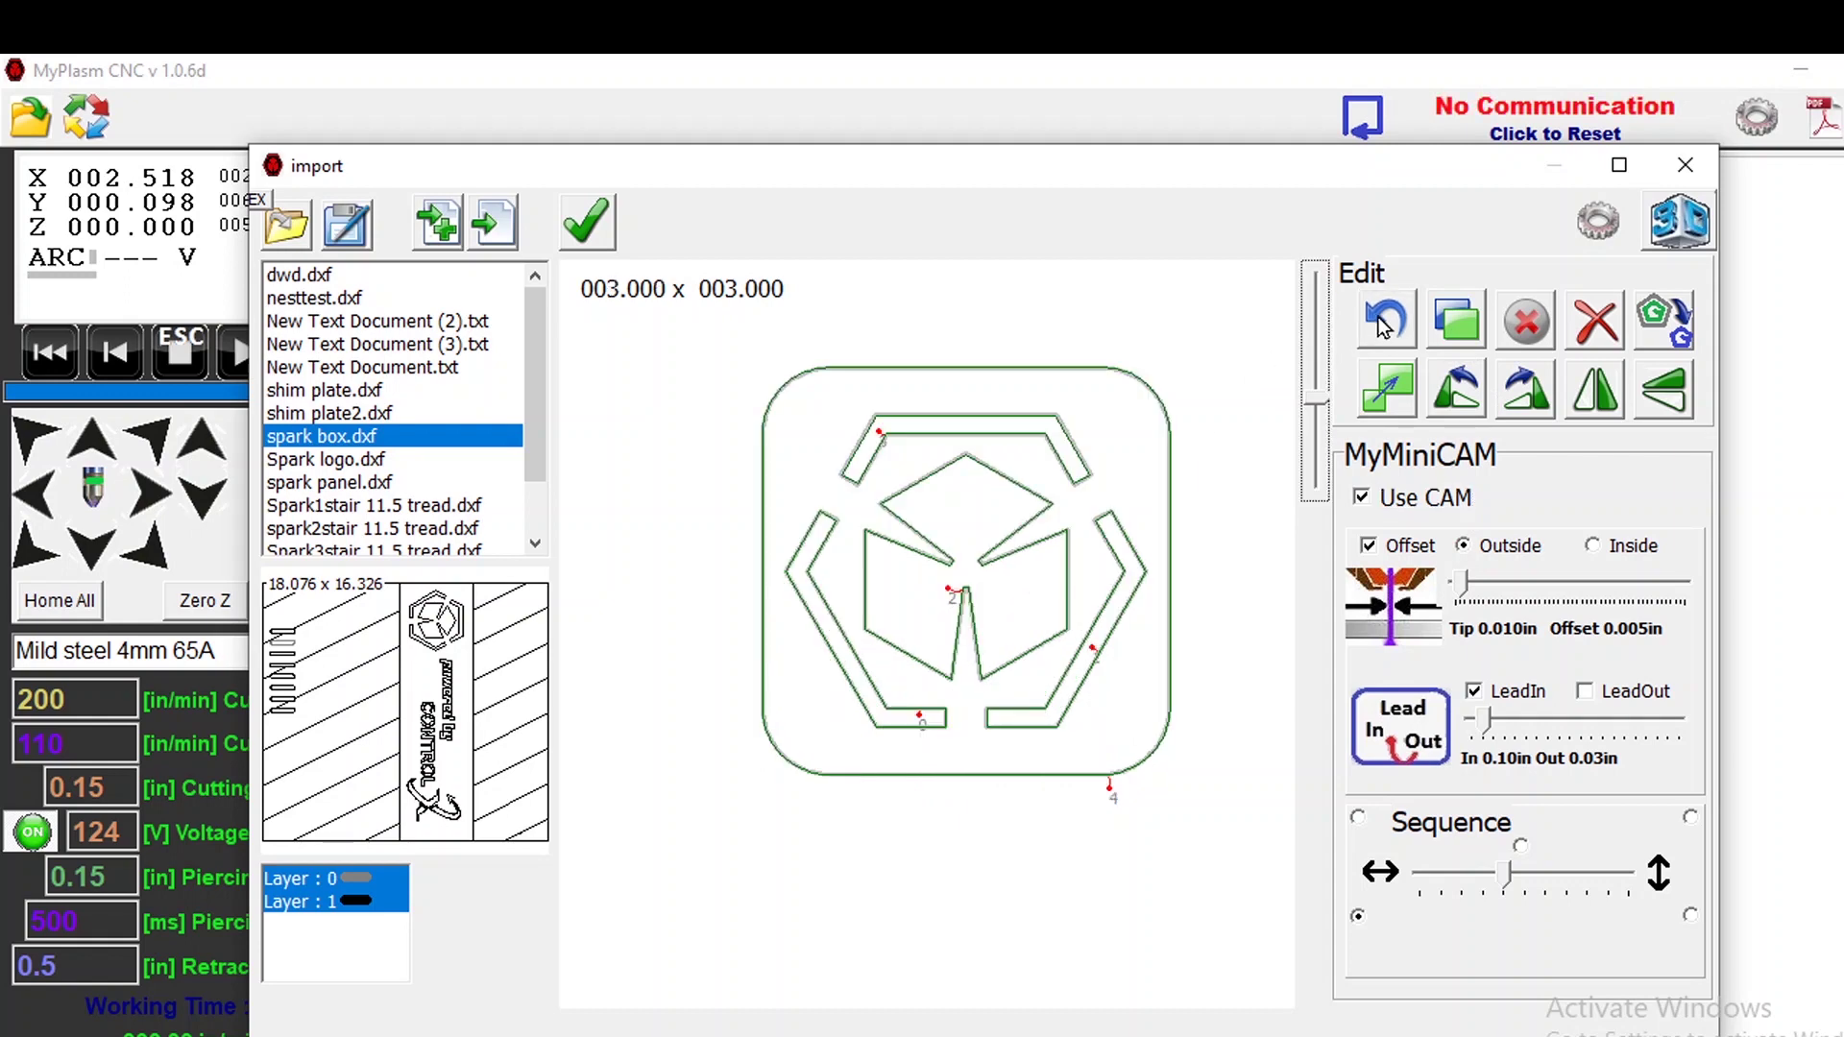
click(1062, 583)
click(1064, 580)
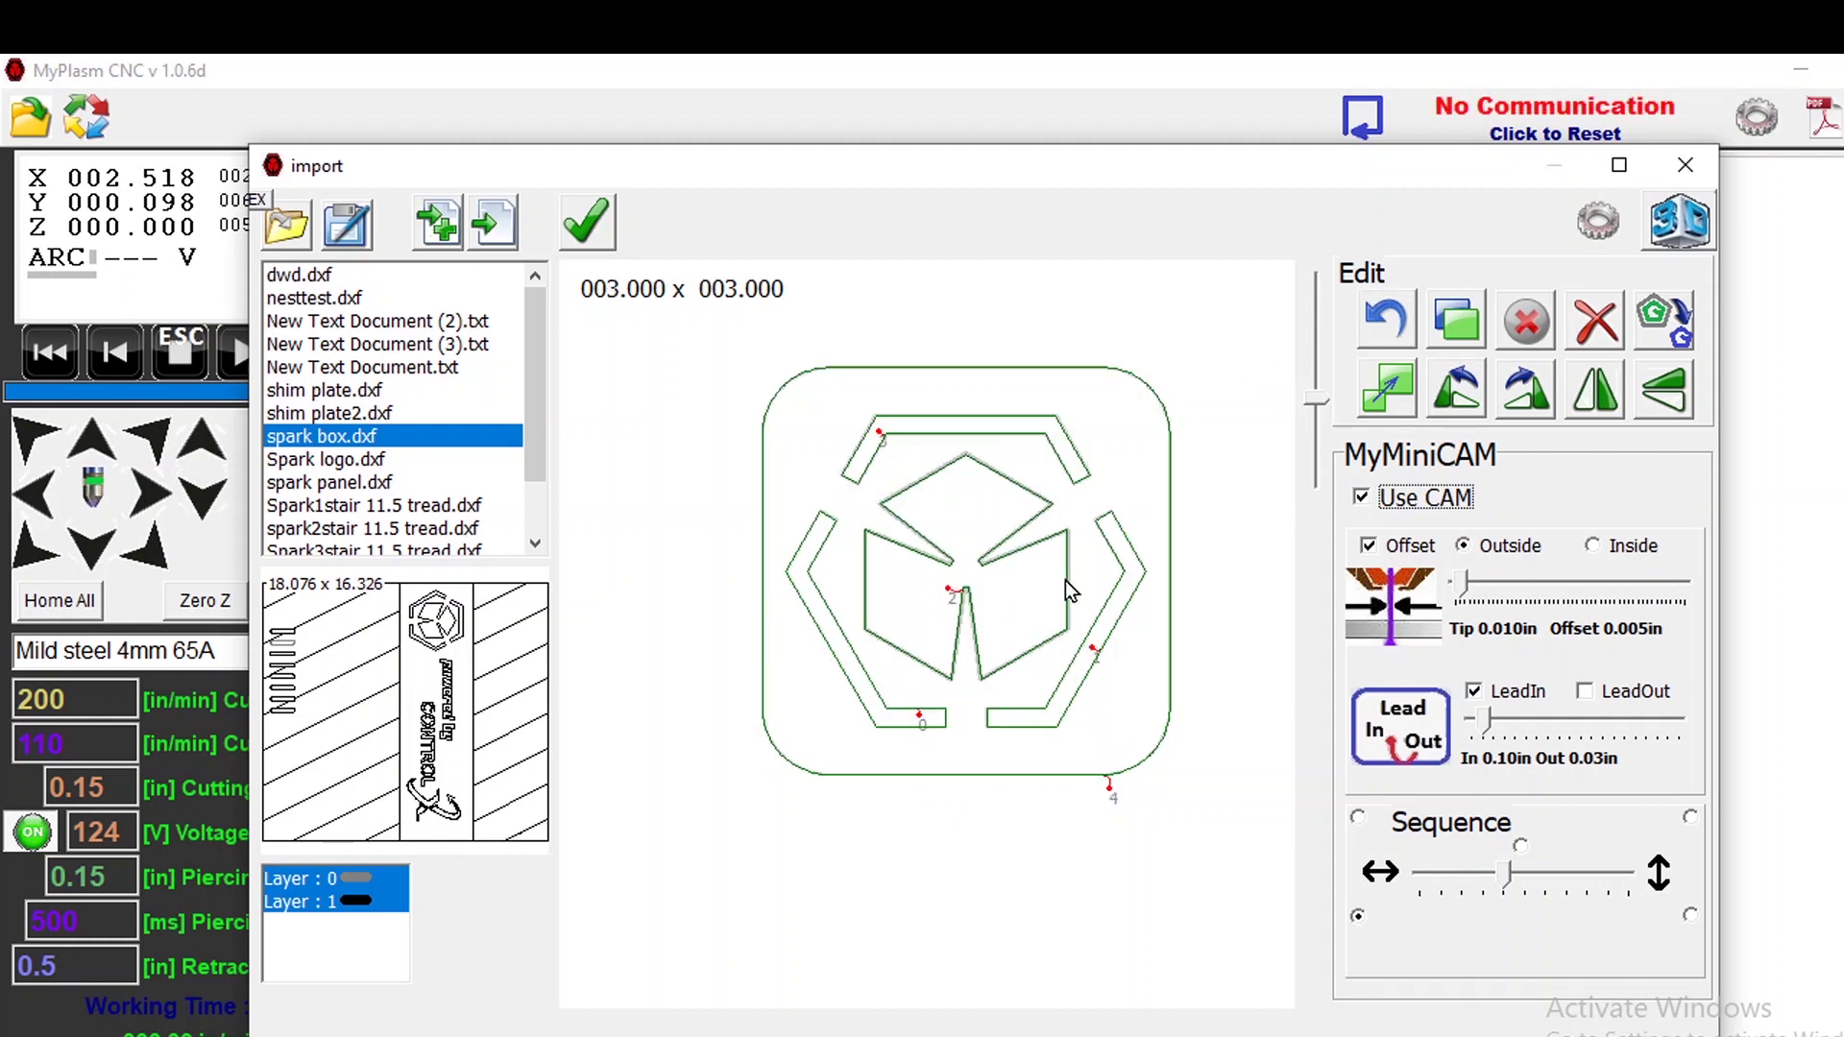
click(1527, 323)
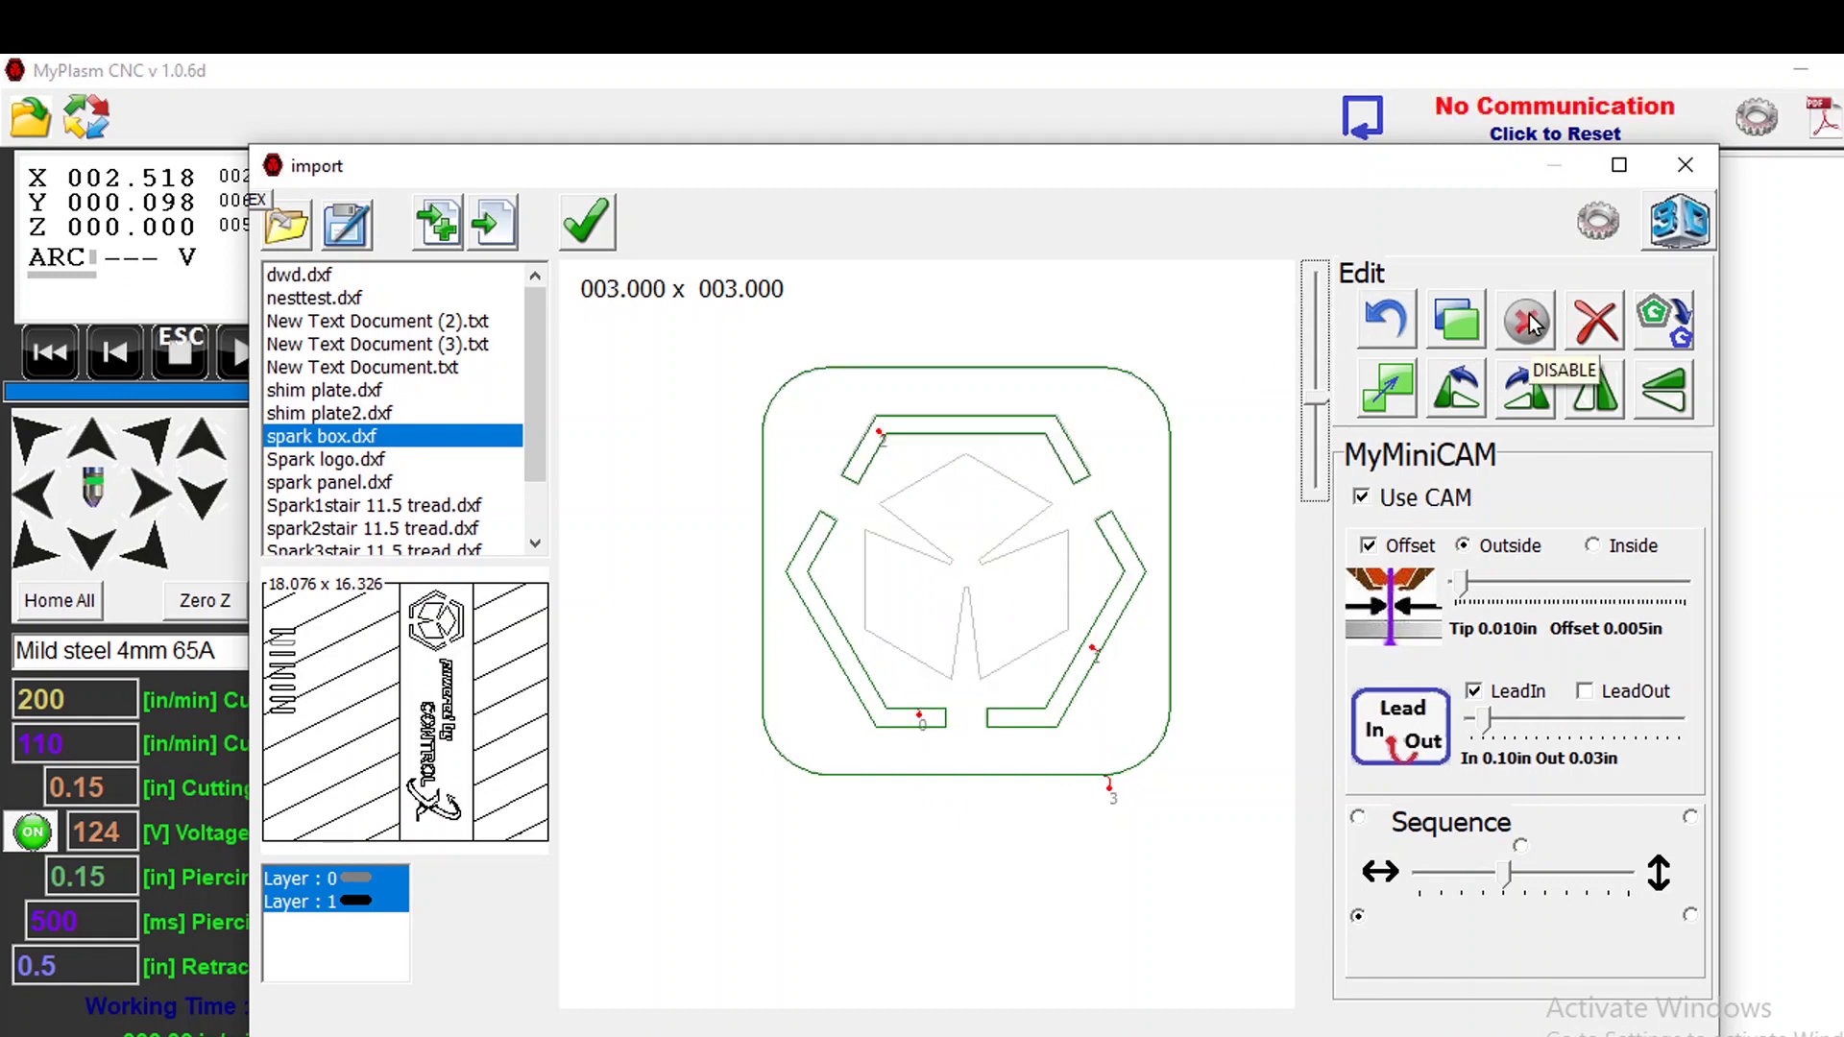
click(1404, 315)
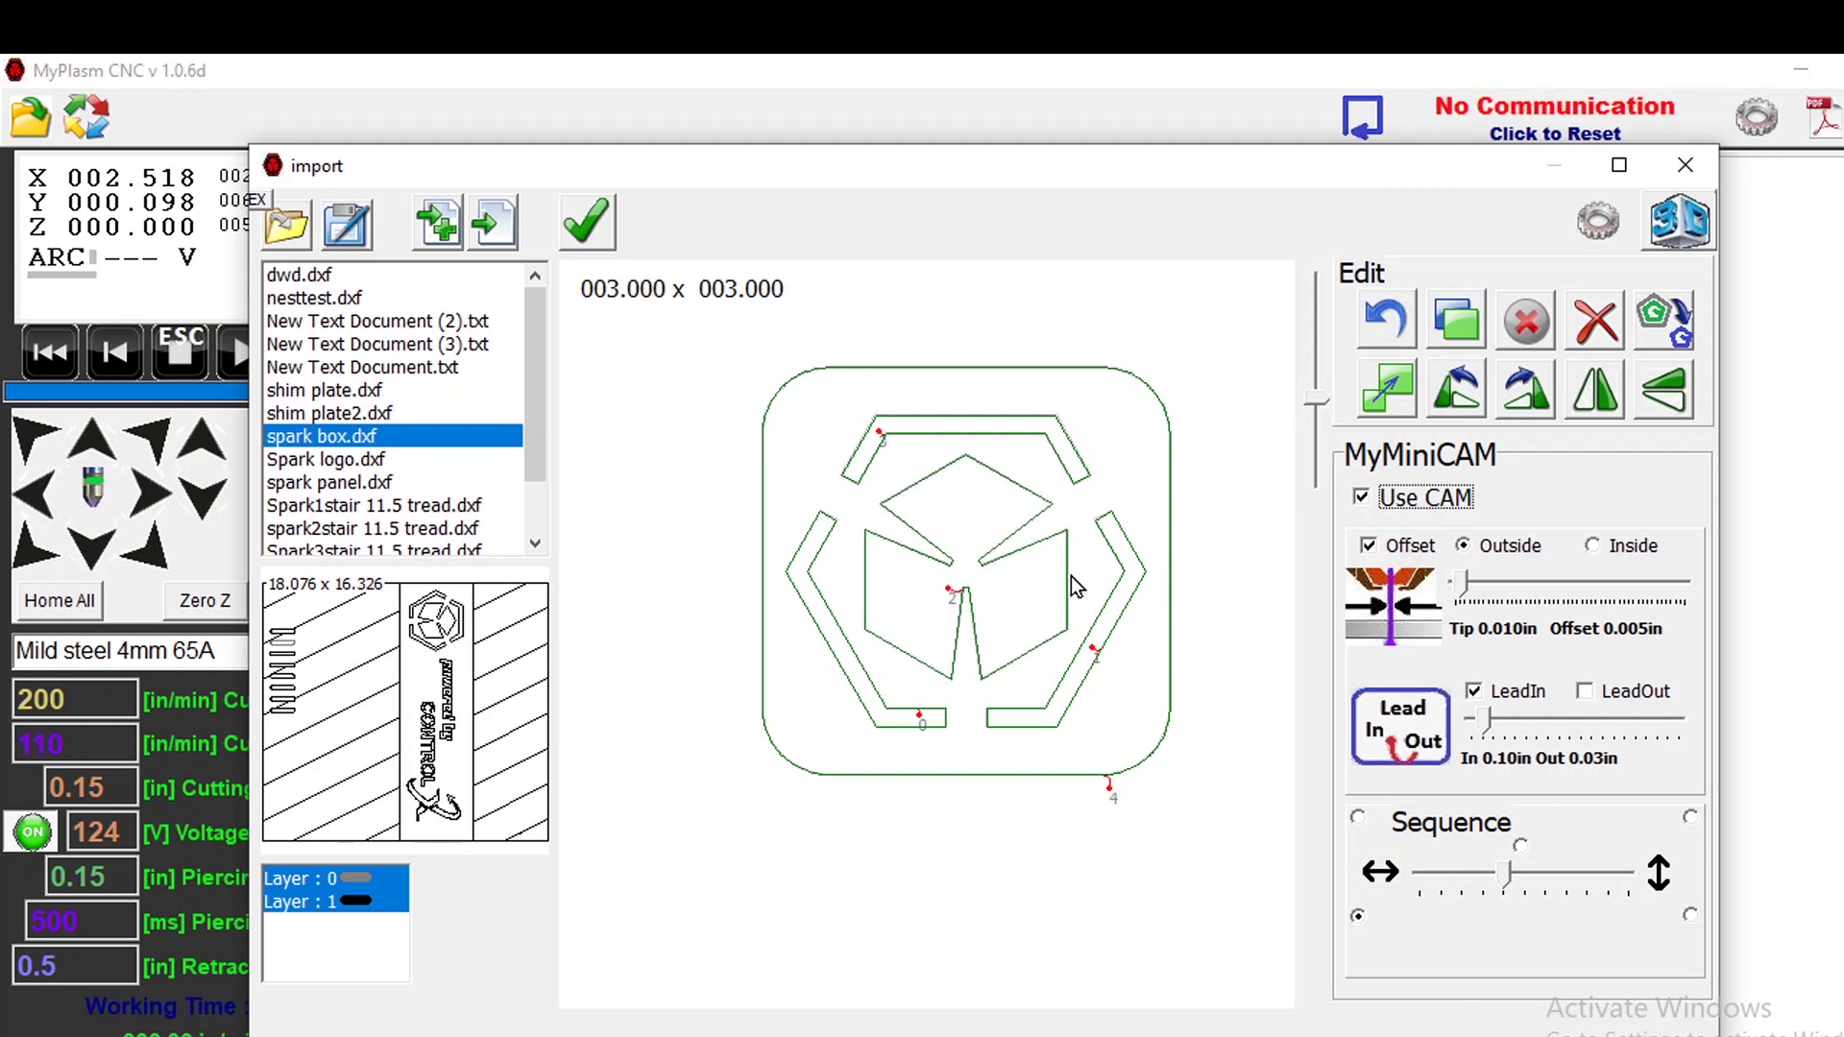
- Rotate the drawing and back, mirror it, and leave automatic CAM processing on
click(1462, 398)
click(1513, 404)
click(1575, 411)
click(1358, 499)
click(1361, 500)
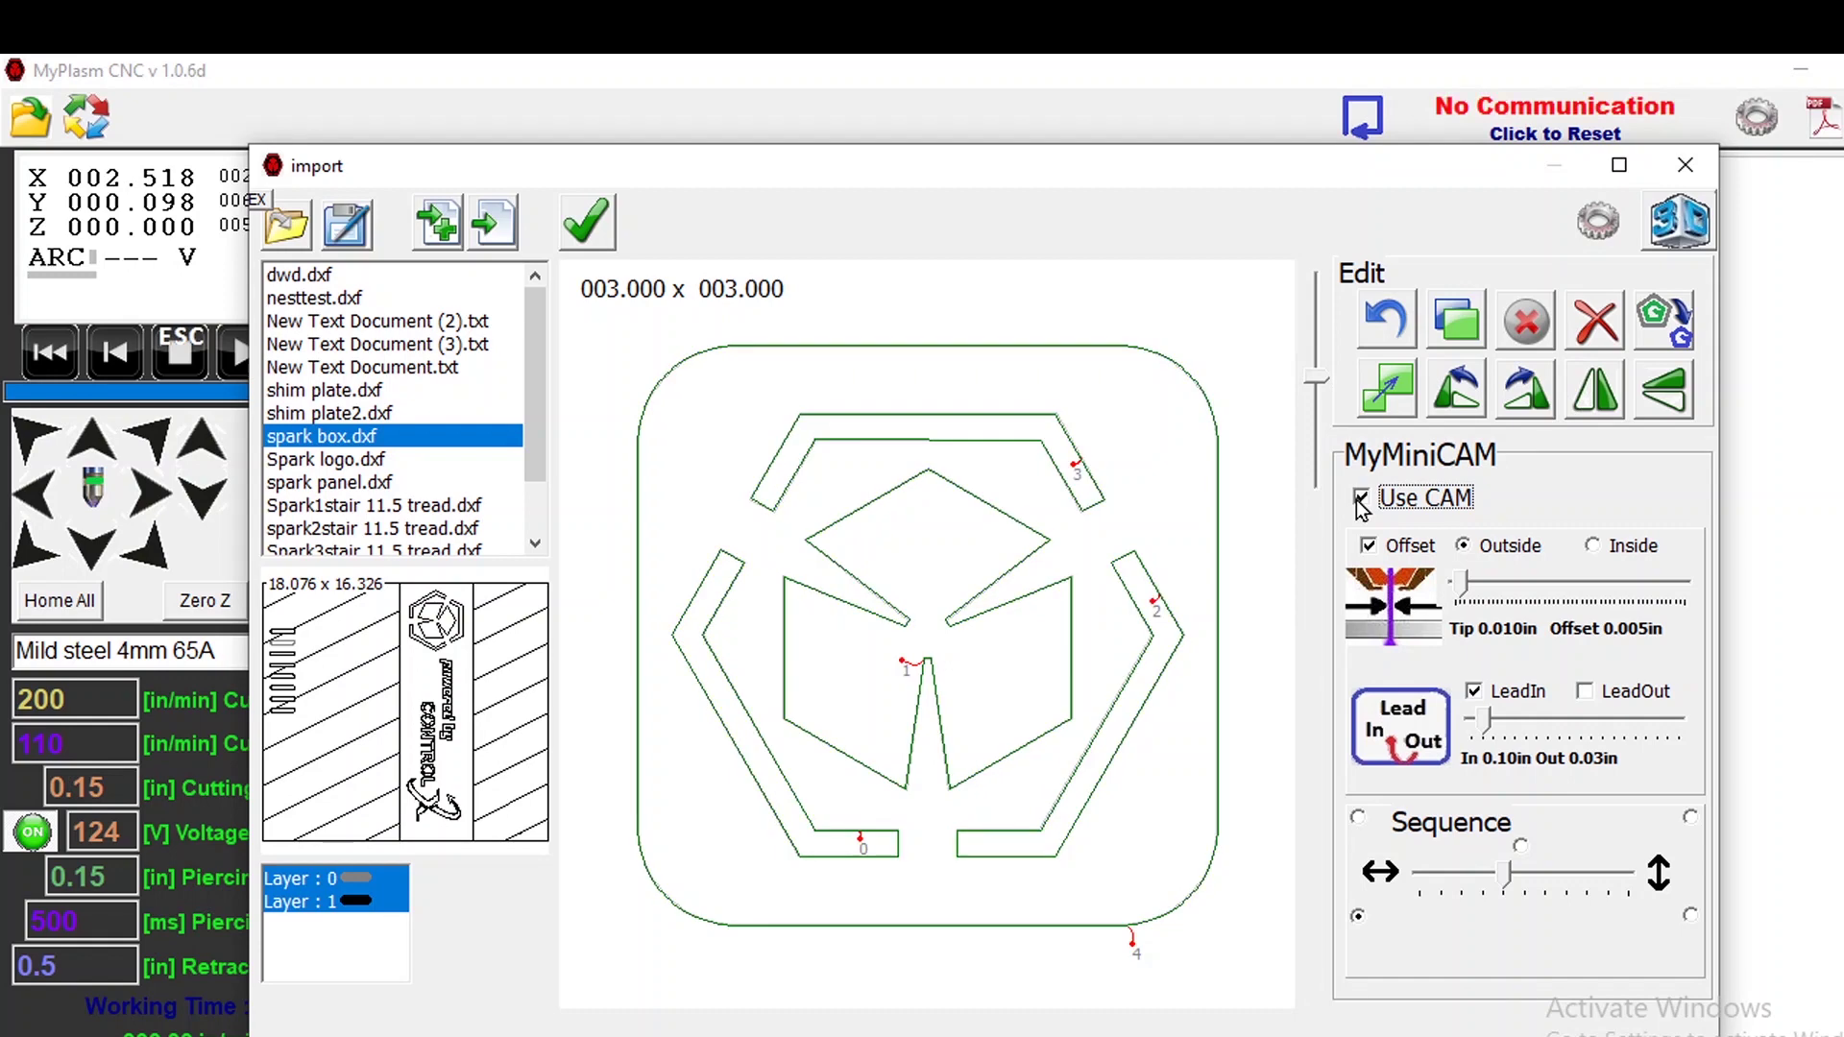
click(1361, 500)
click(1361, 500)
- Accept the 3.010 x 3.108 cube-logo plate into the cutting project
key(Tab)
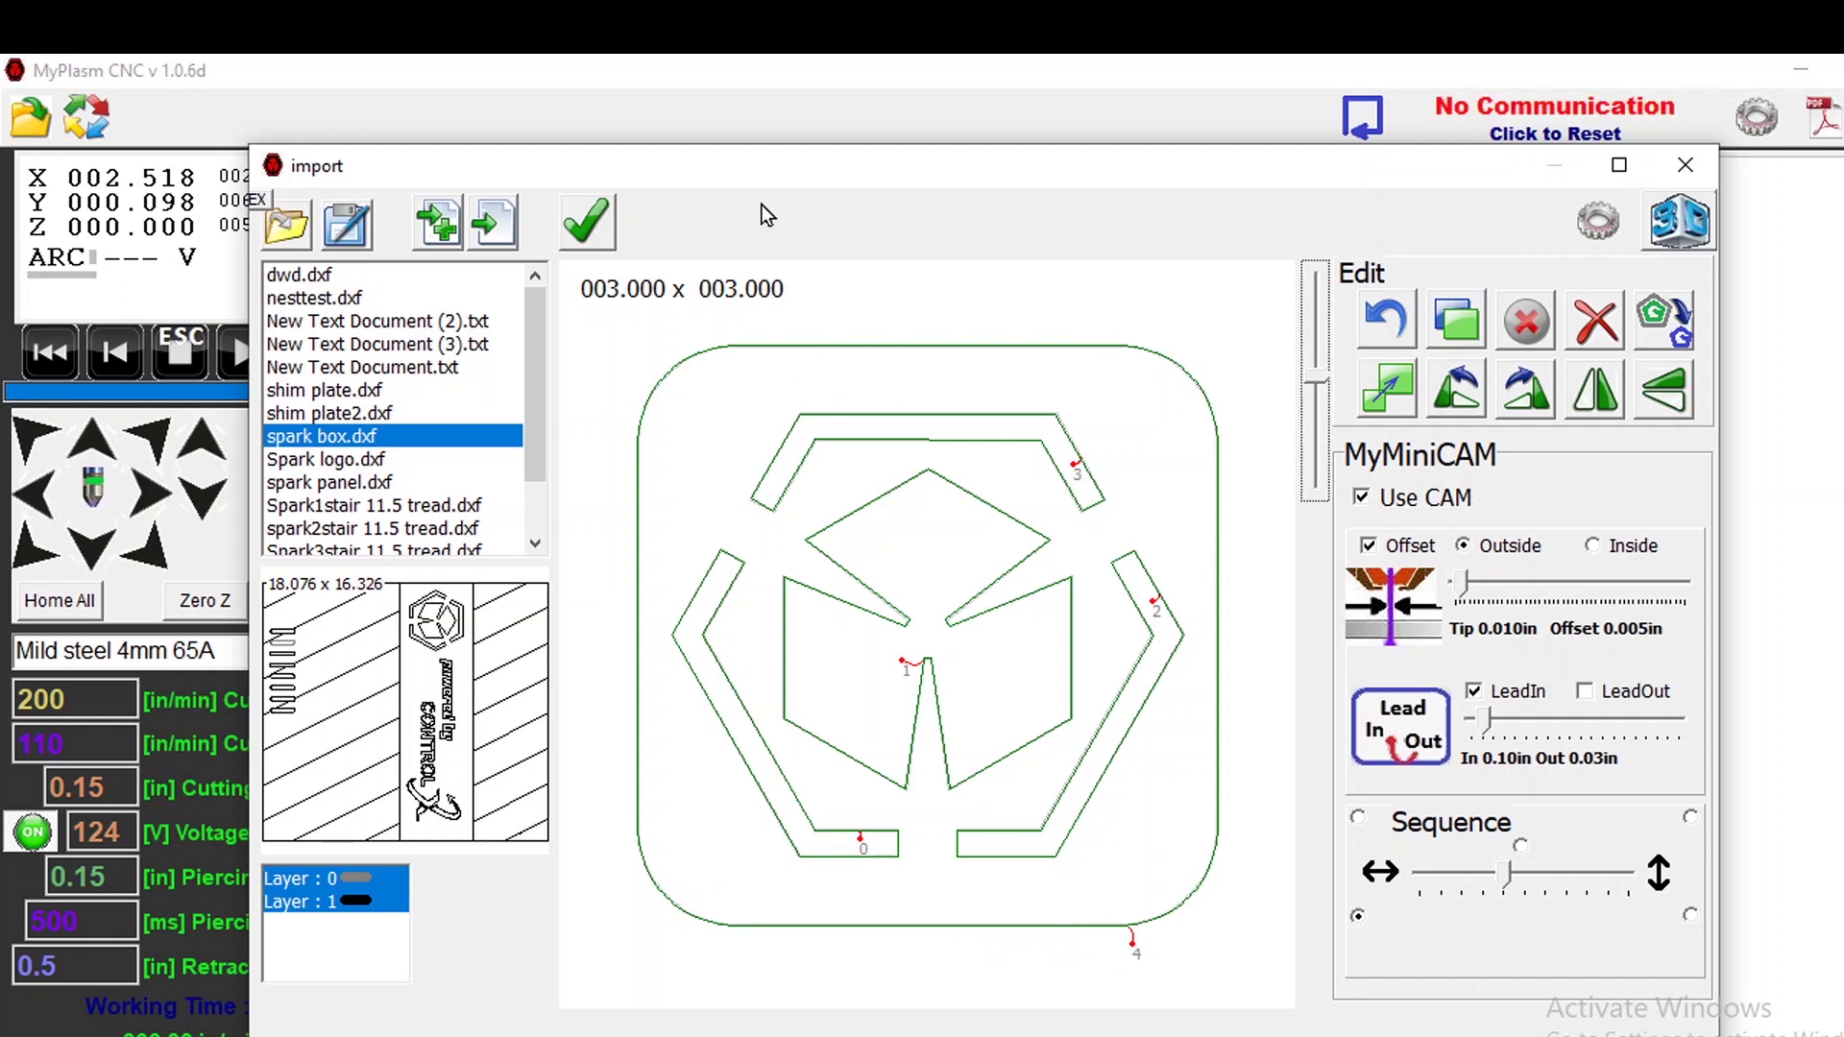
click(585, 242)
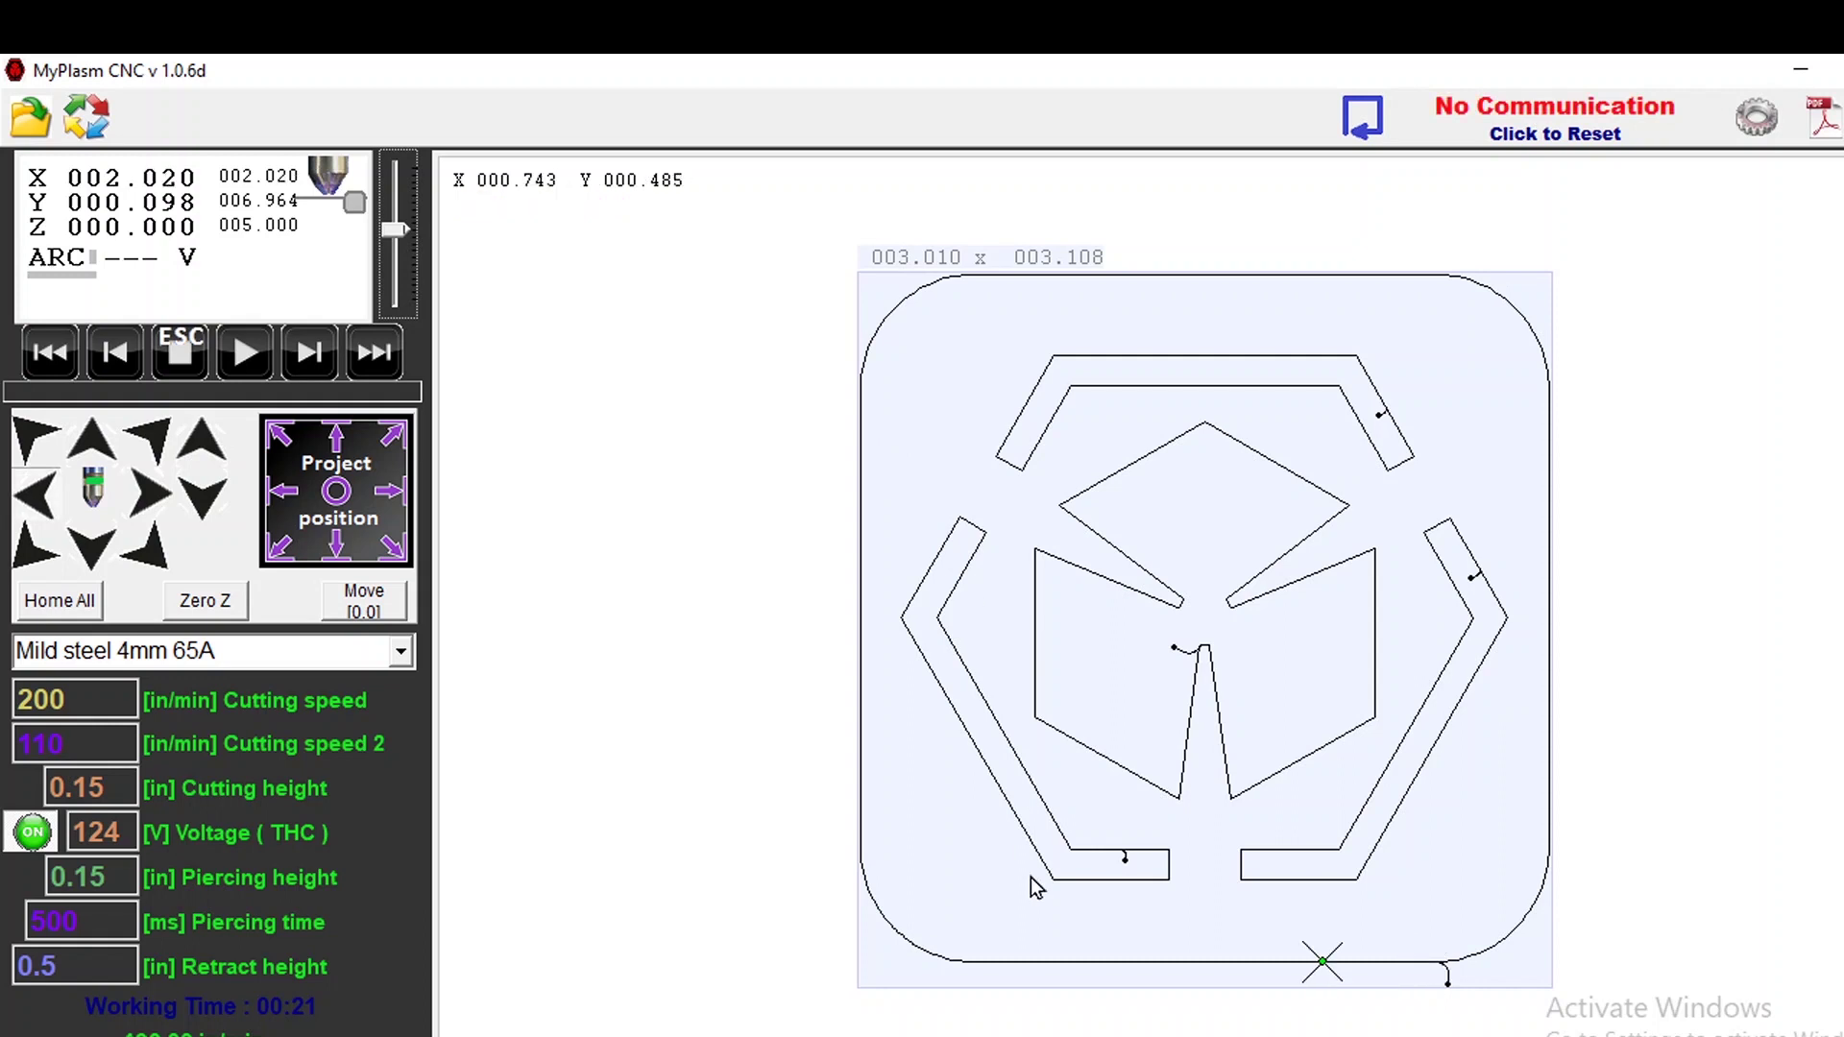
- Position the plate at the project origin and select the Mild steel 3mm 65A preset
click(282, 548)
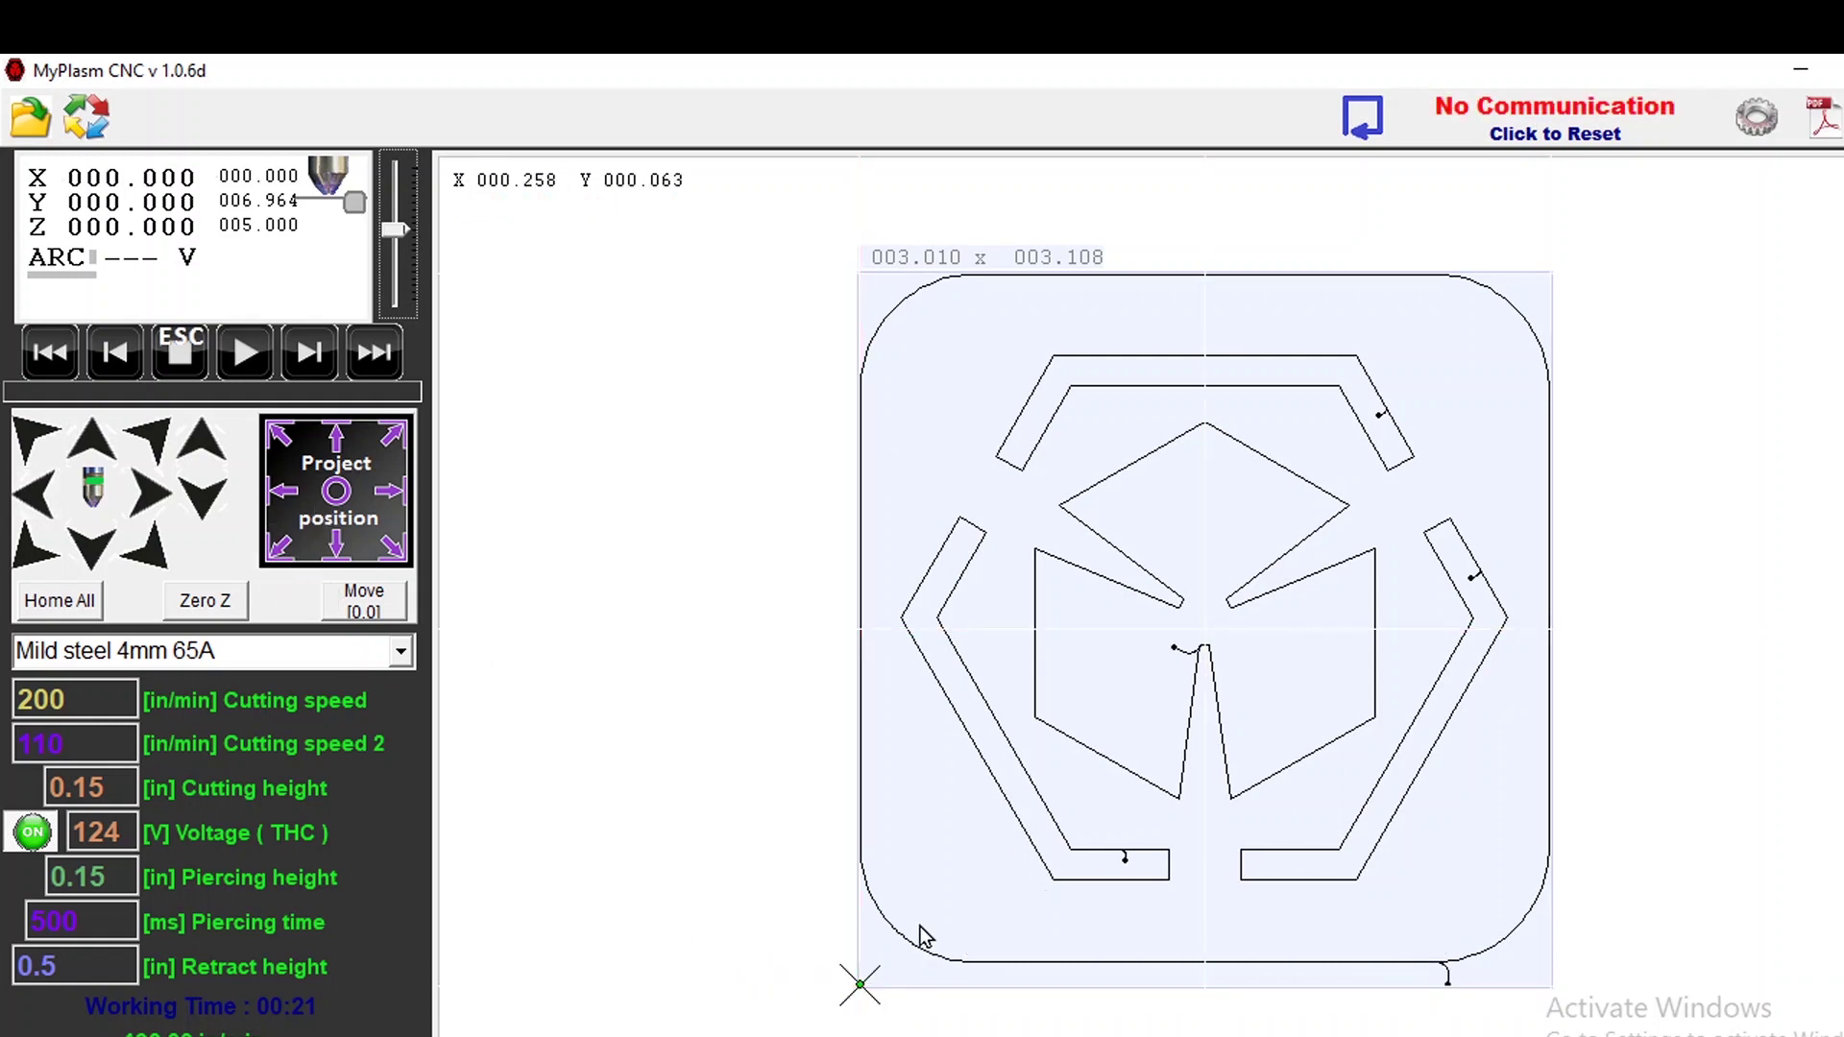
click(400, 654)
click(341, 818)
- Move the torch to the top-right, top-left and bottom-right corners of the plate
right_click(1548, 271)
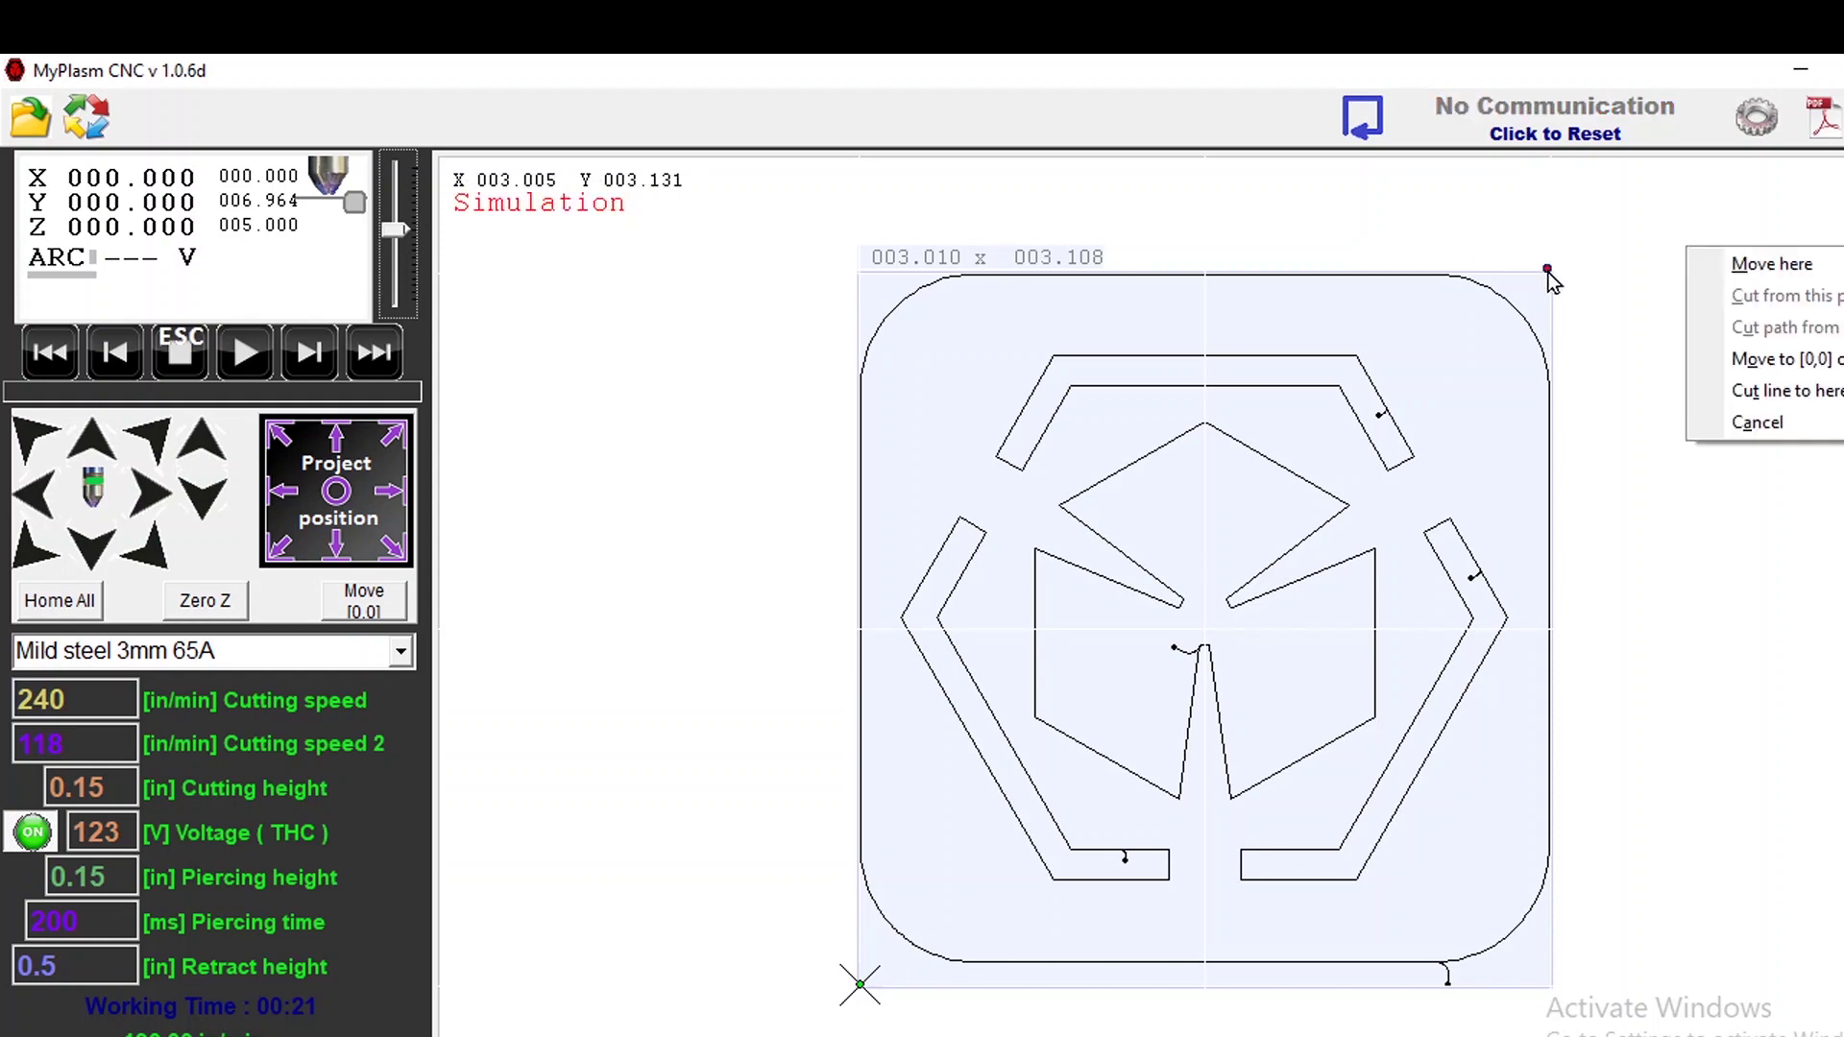
click(1724, 266)
right_click(867, 273)
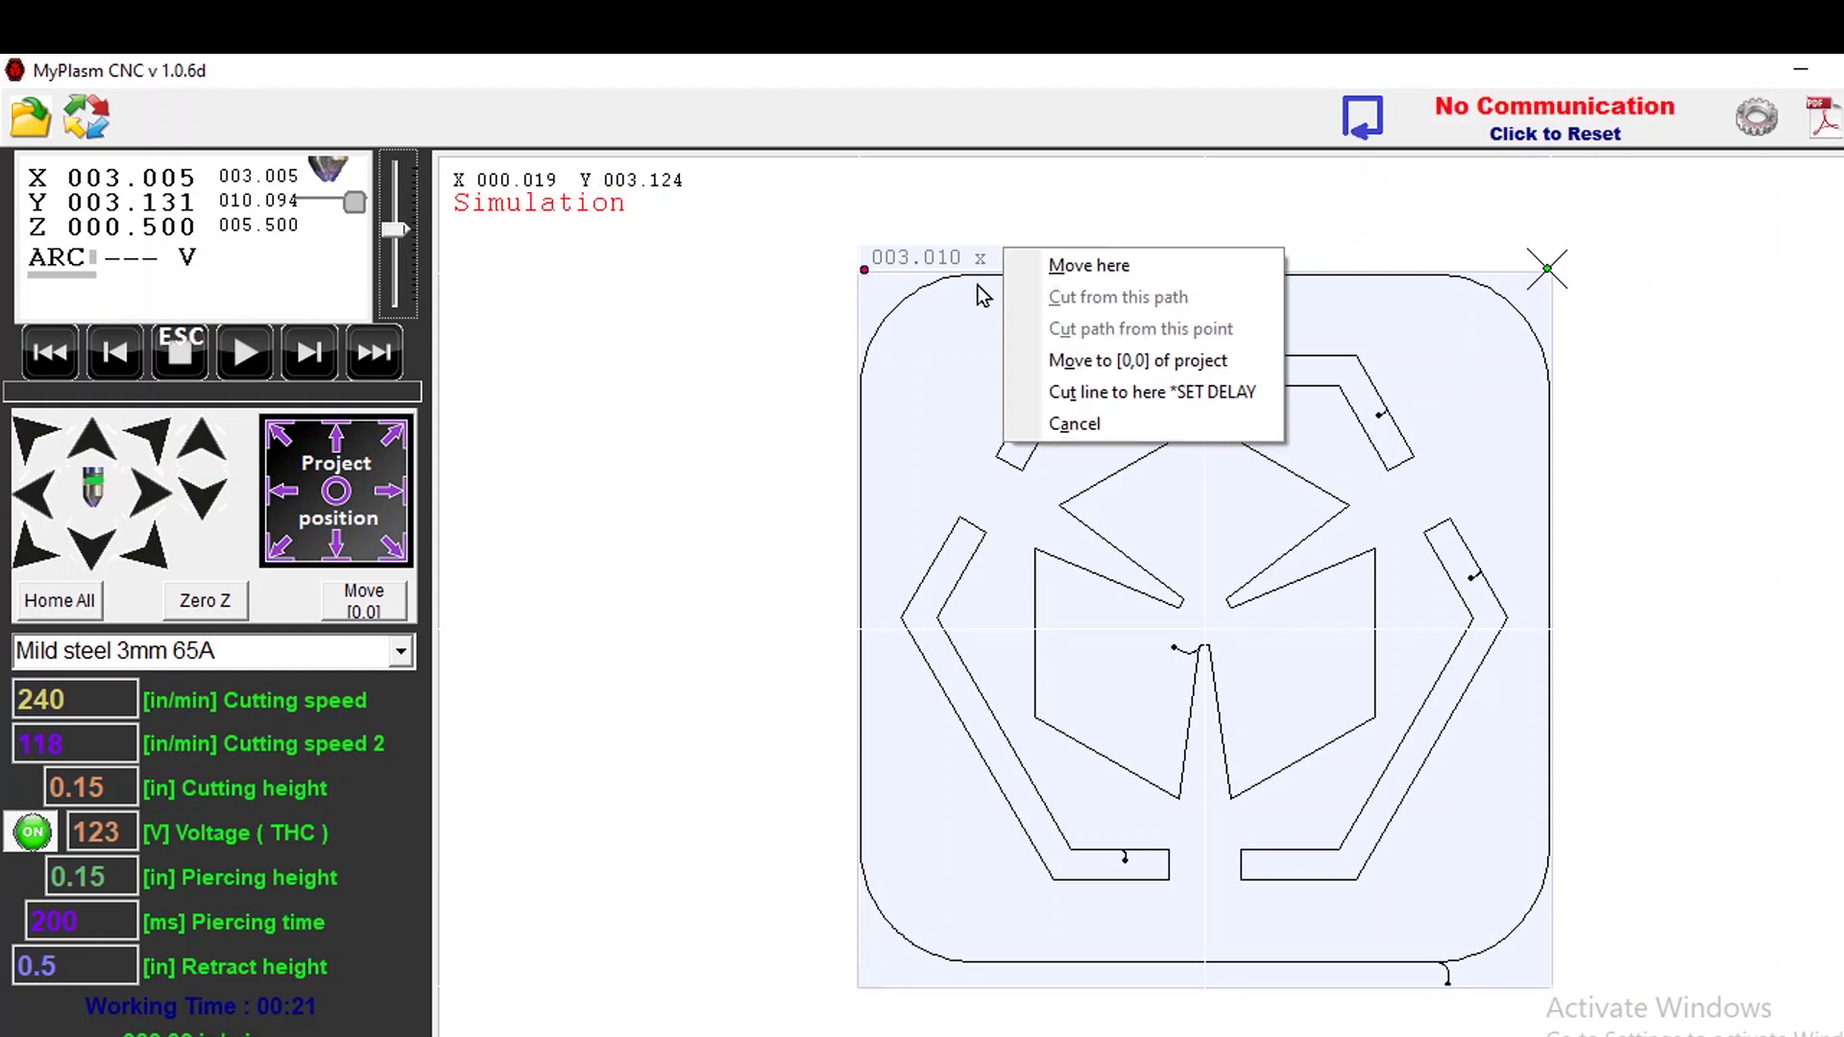
click(1033, 262)
right_click(1553, 988)
click(1786, 782)
- Run the cut simulation, stop it partway, then resume to reach working time 00:08
click(245, 357)
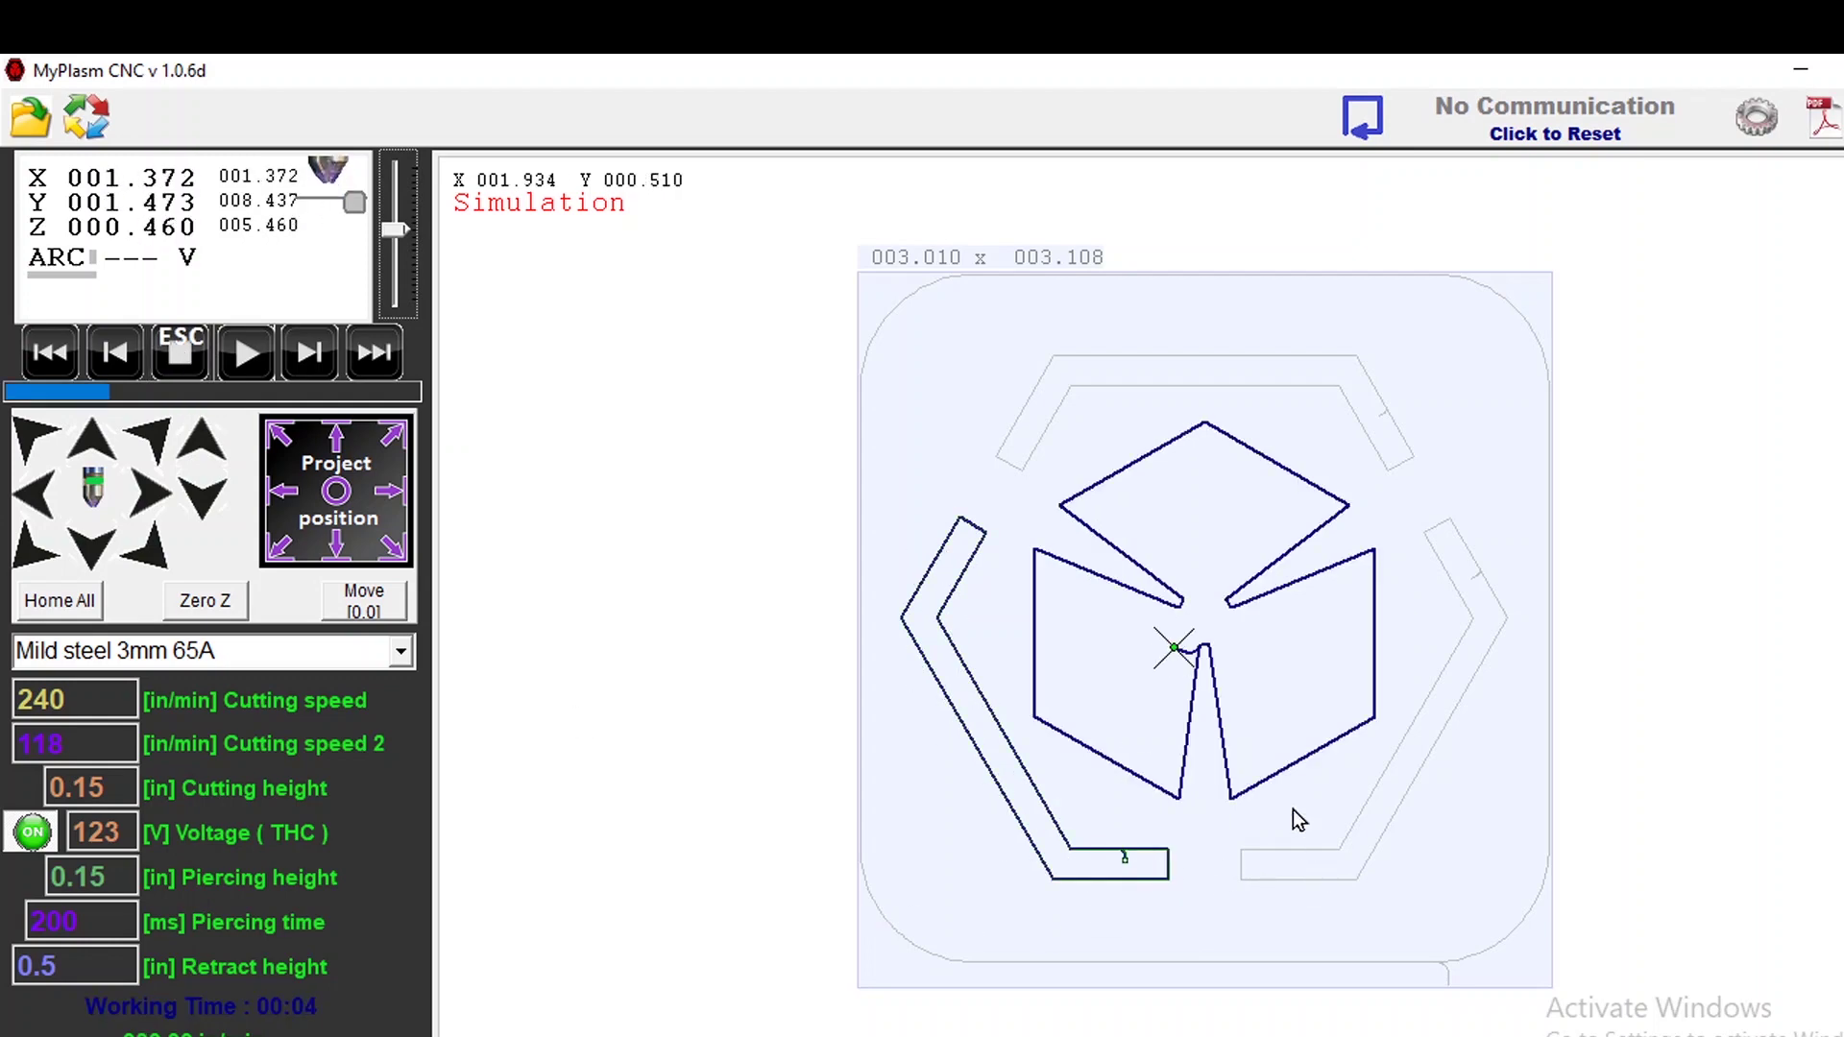
click(171, 347)
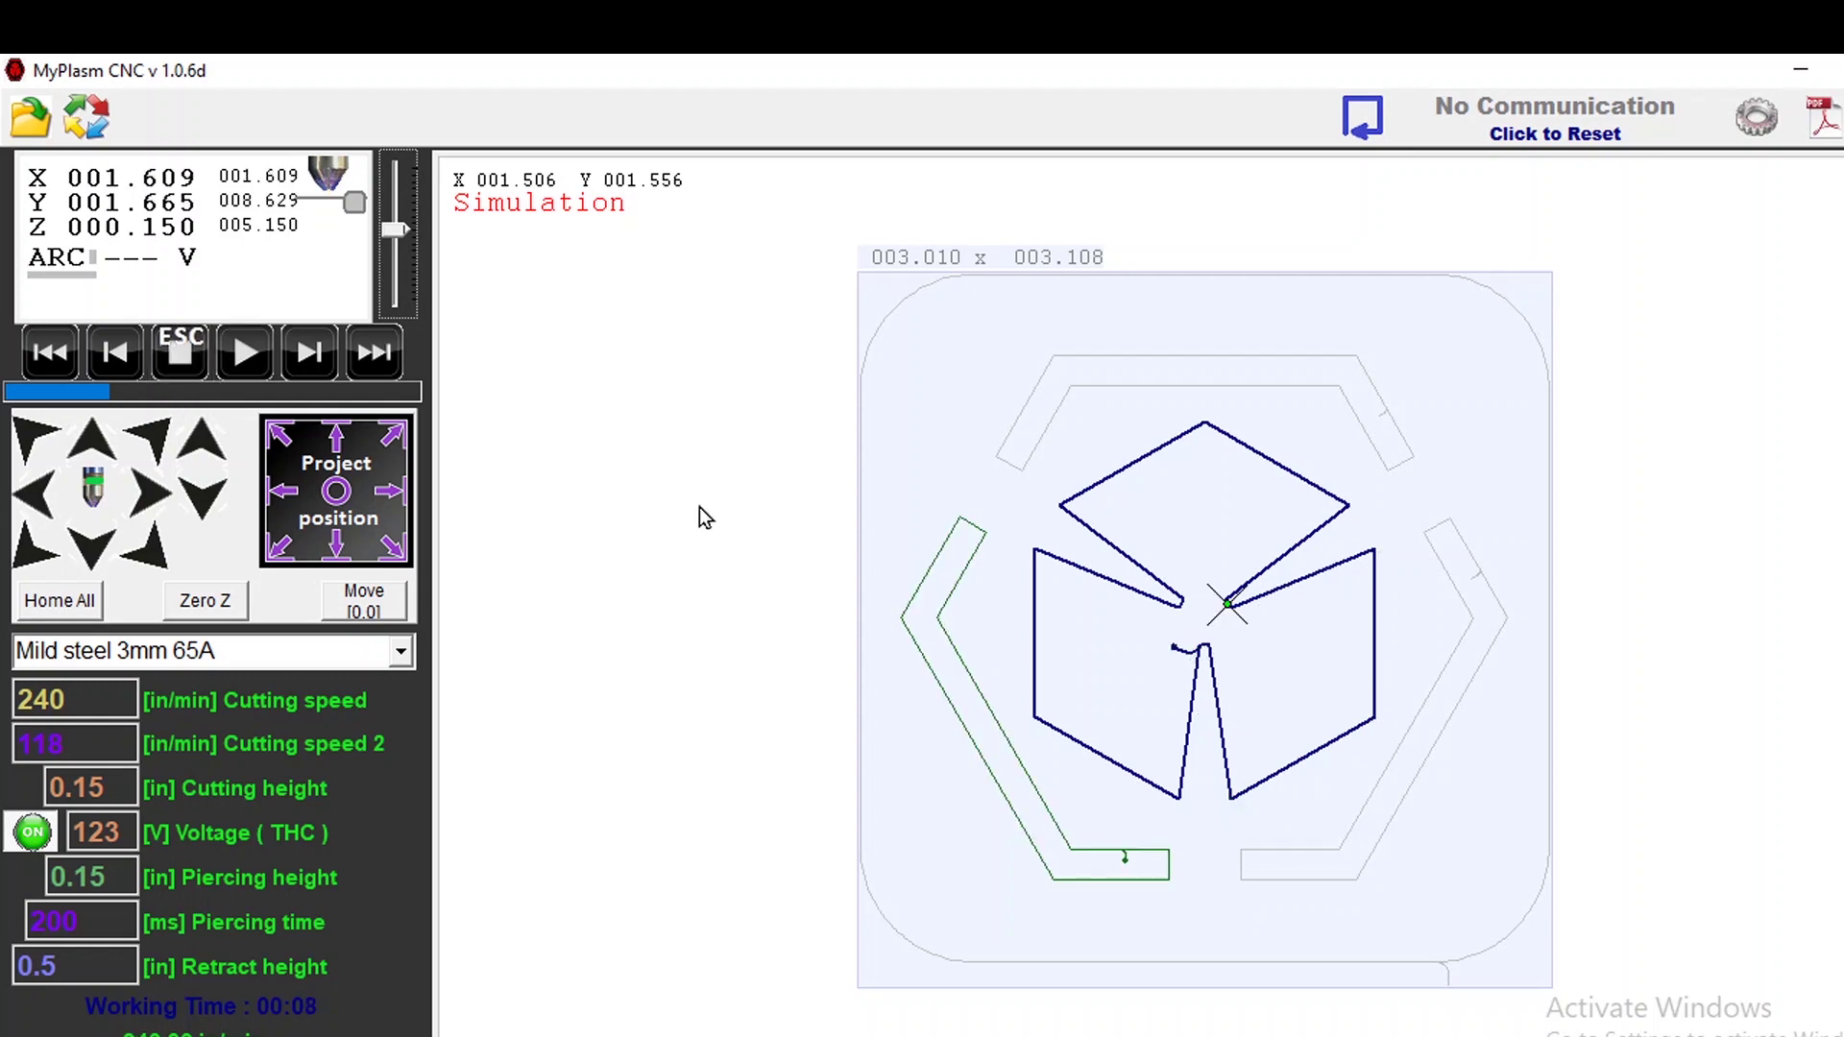
click(266, 359)
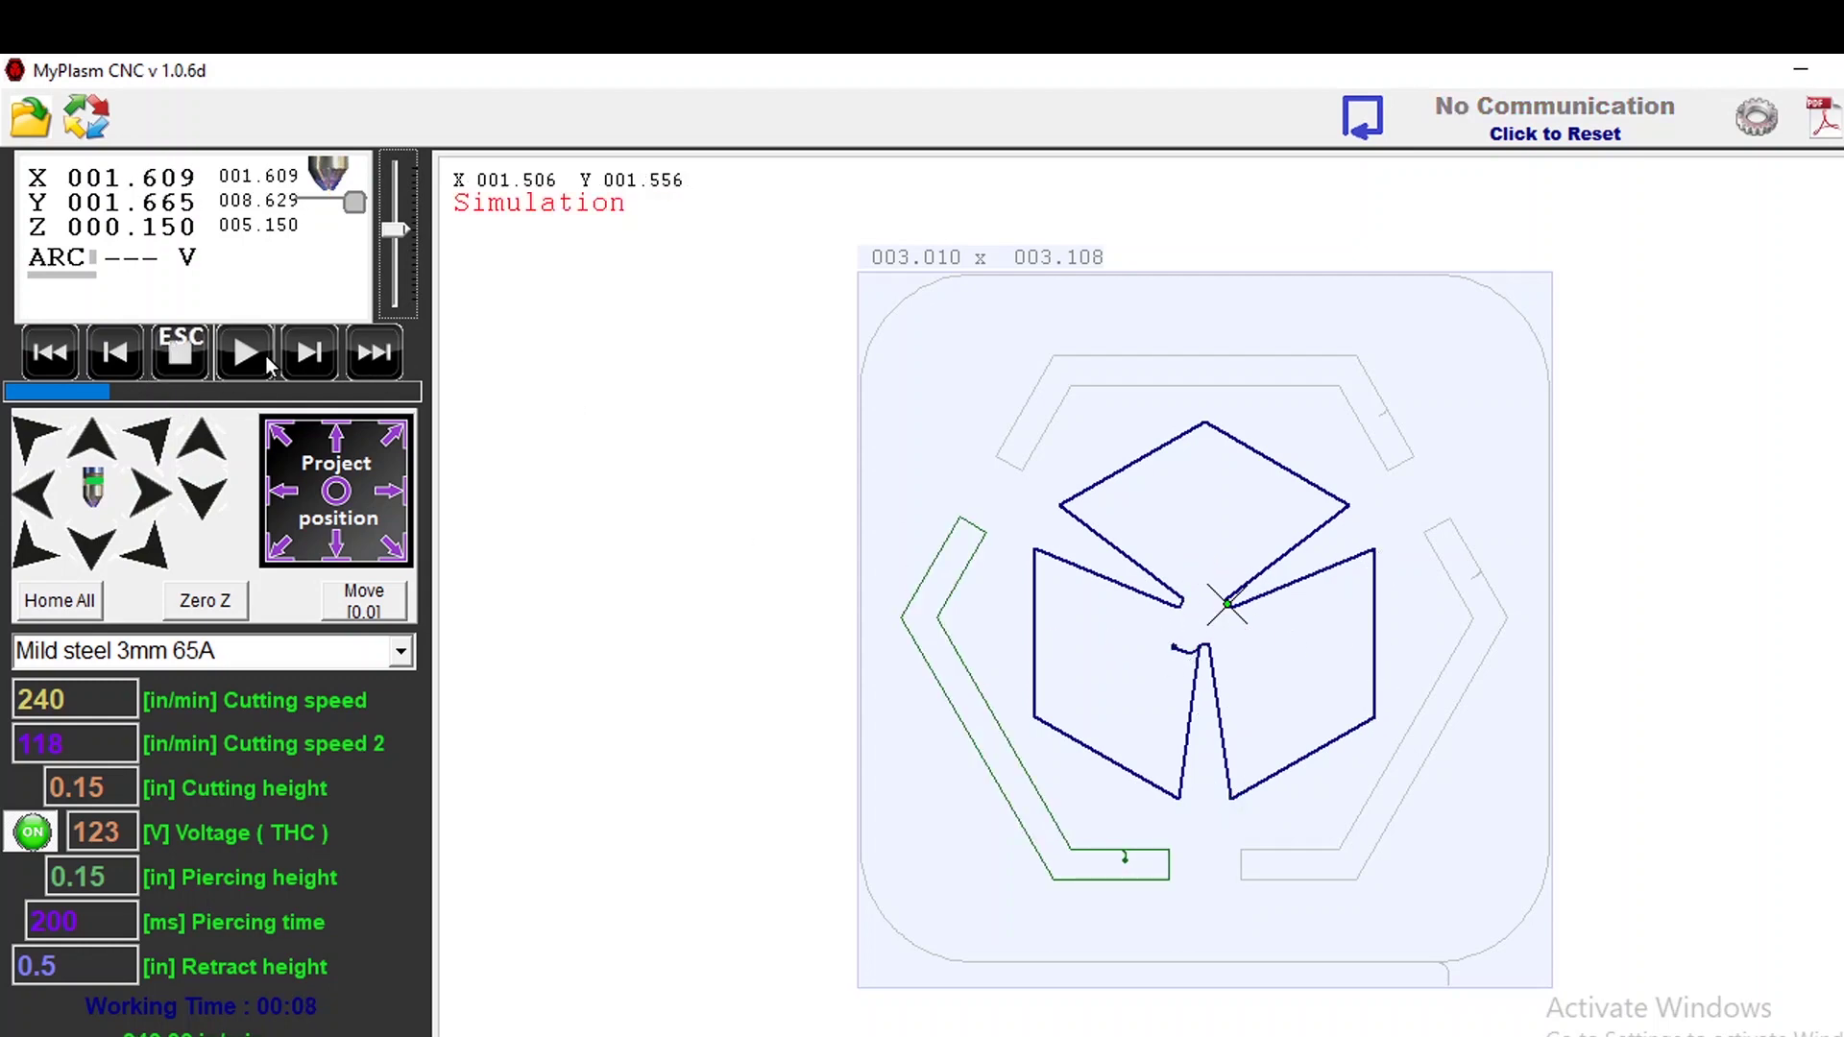